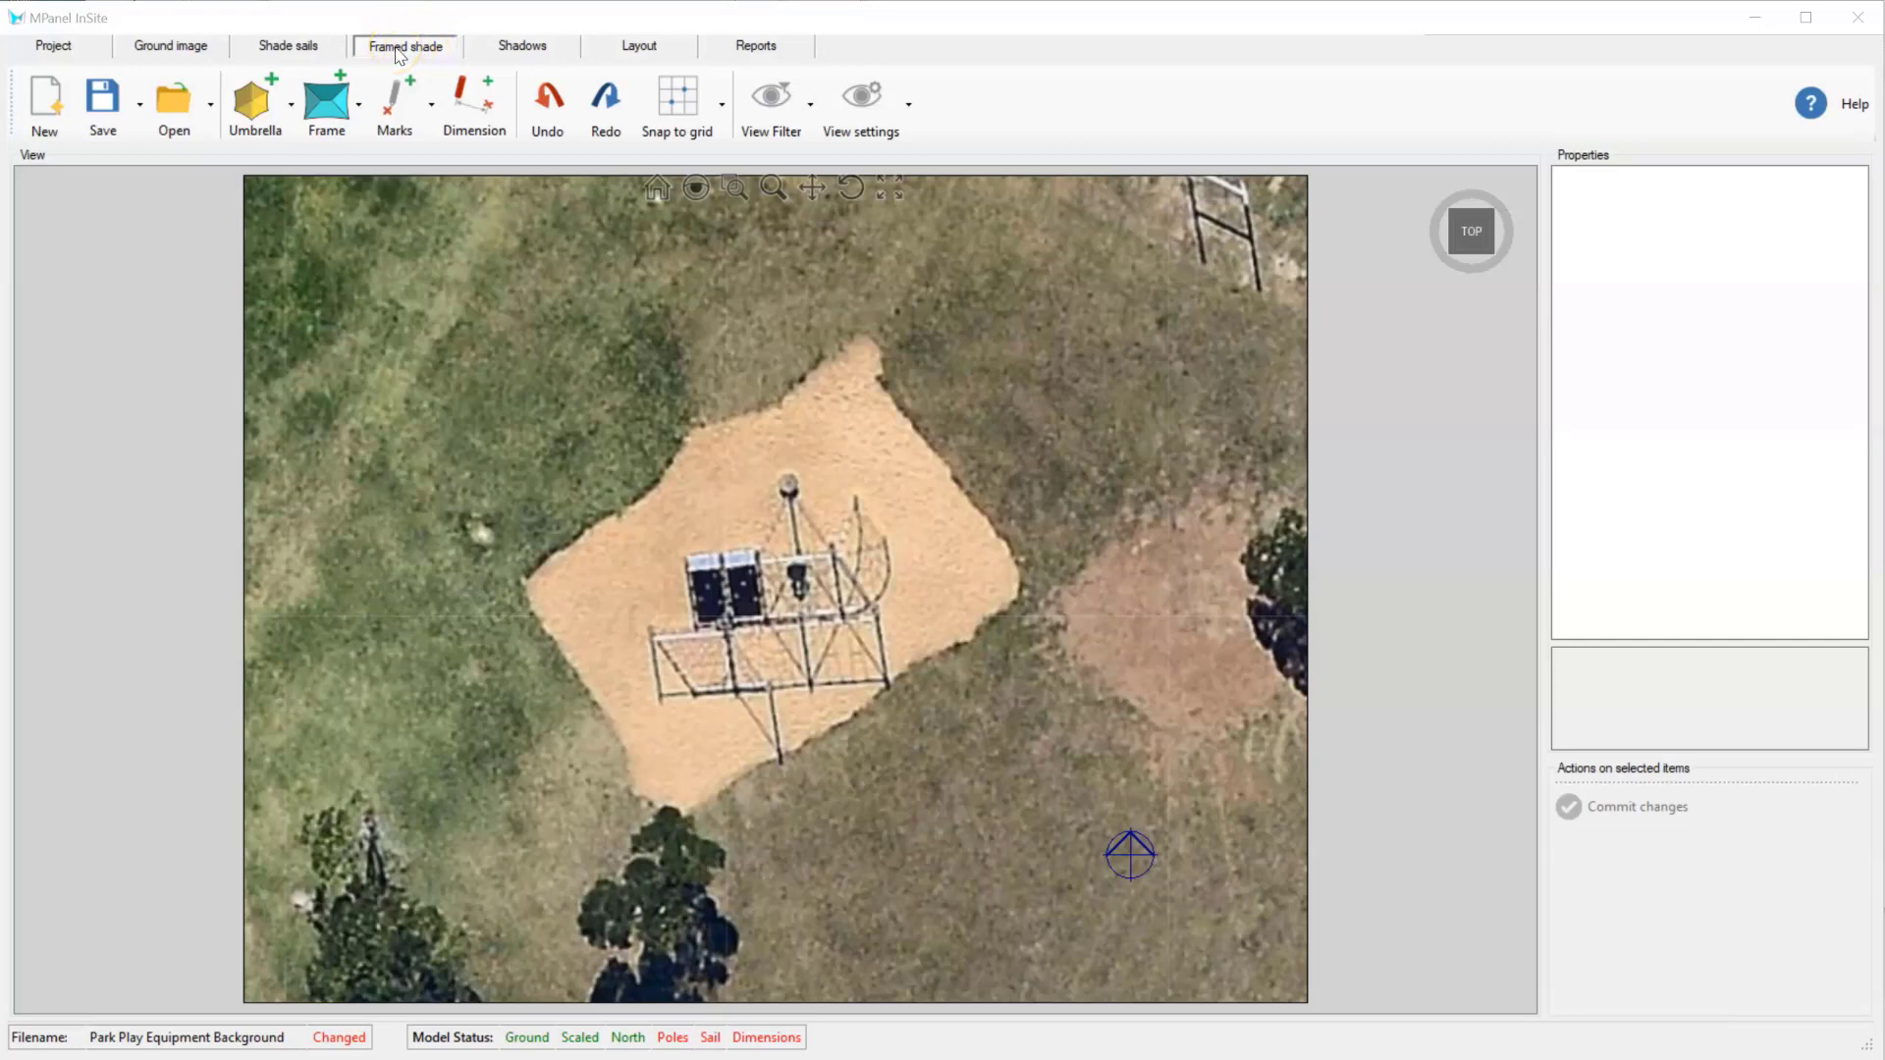
- Add a rectangular framed shade with its first base just below the sandpit's lowest corner, beside the tree
{"action": "left_click", "coordinate": [328, 105]}
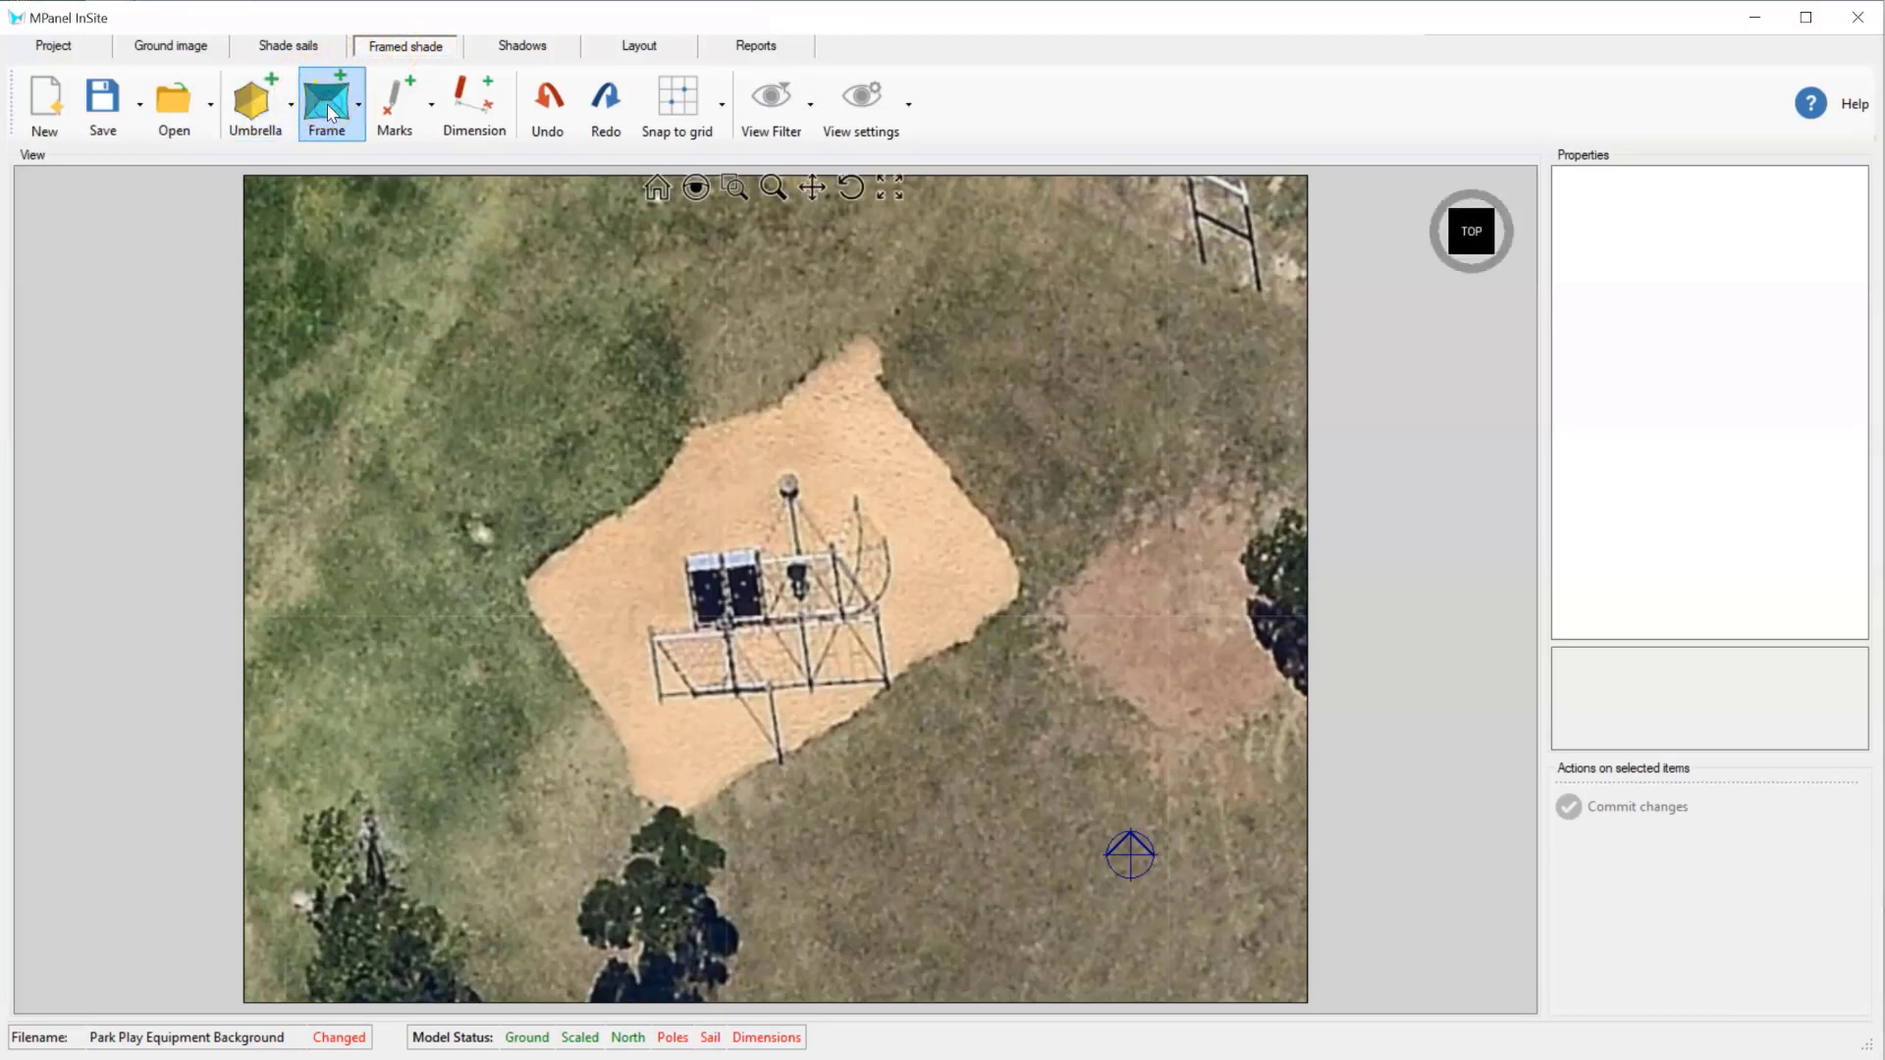
{"action": "left_click", "coordinate": [329, 113]}
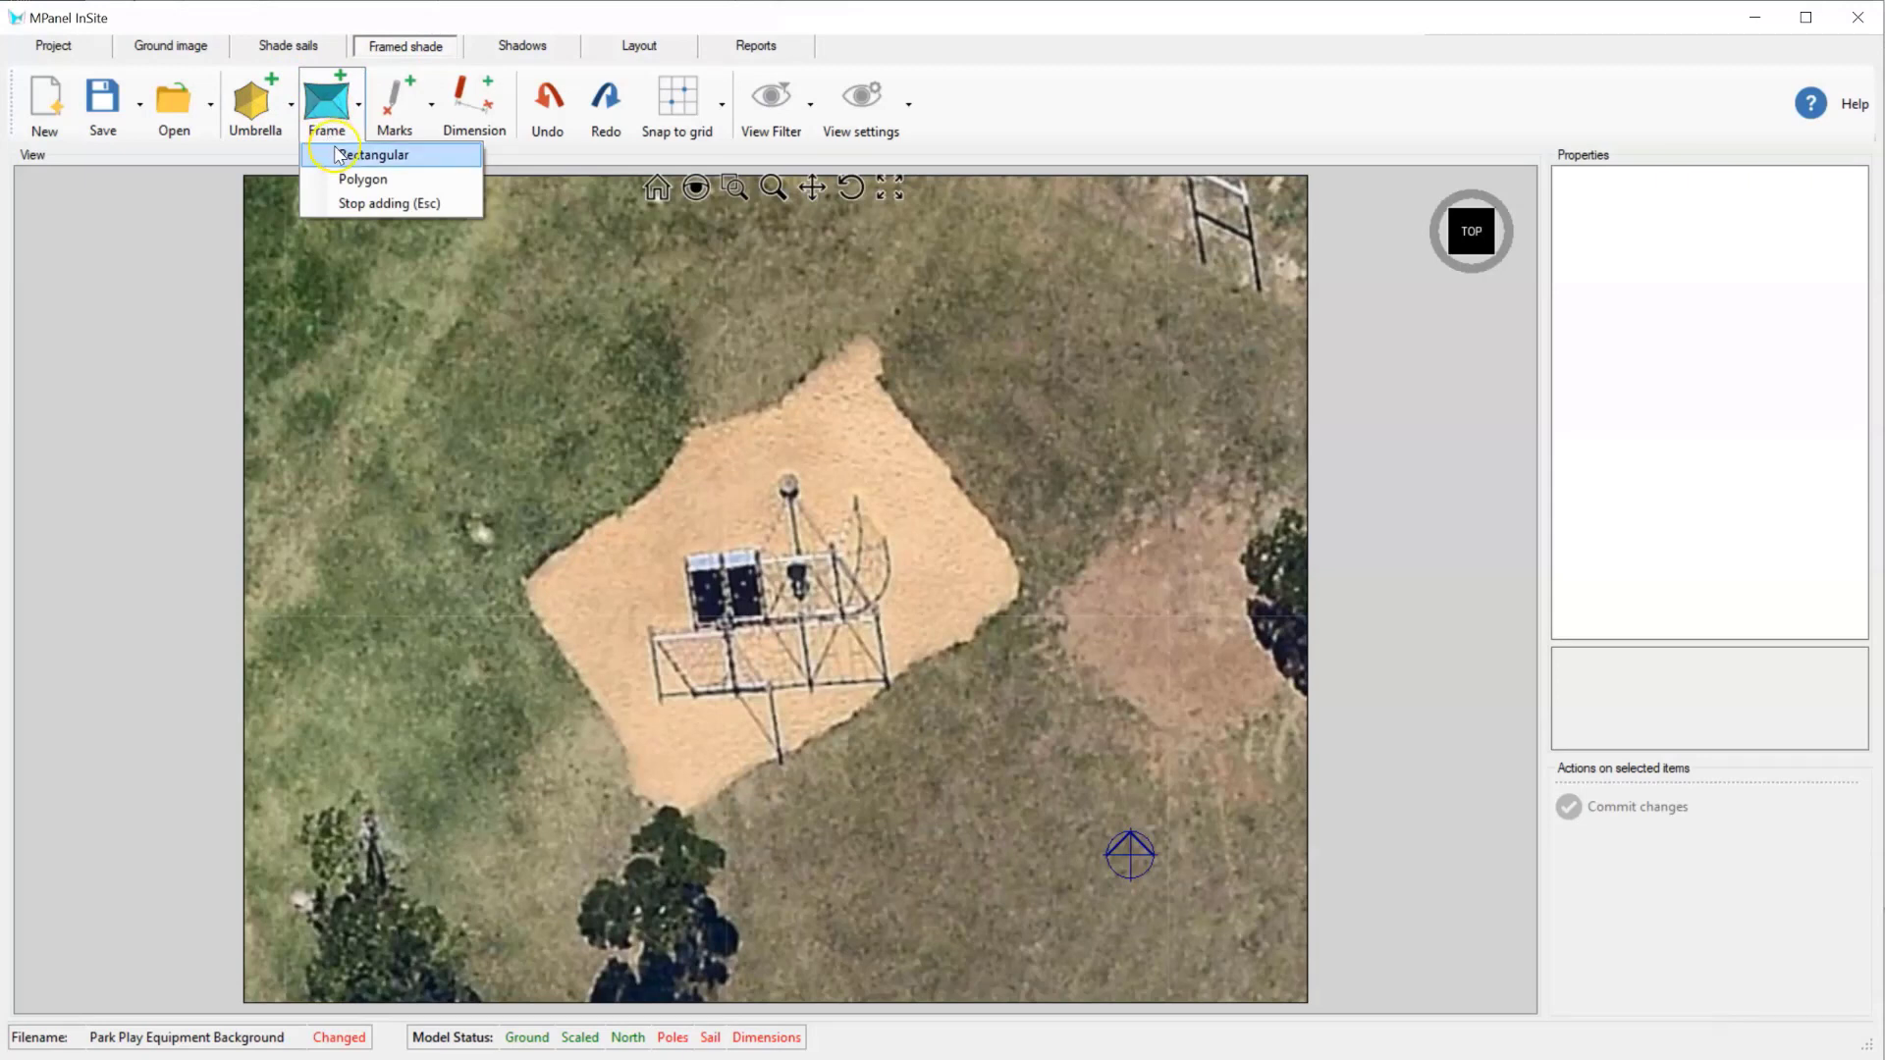
{"action": "left_click", "coordinate": [335, 151]}
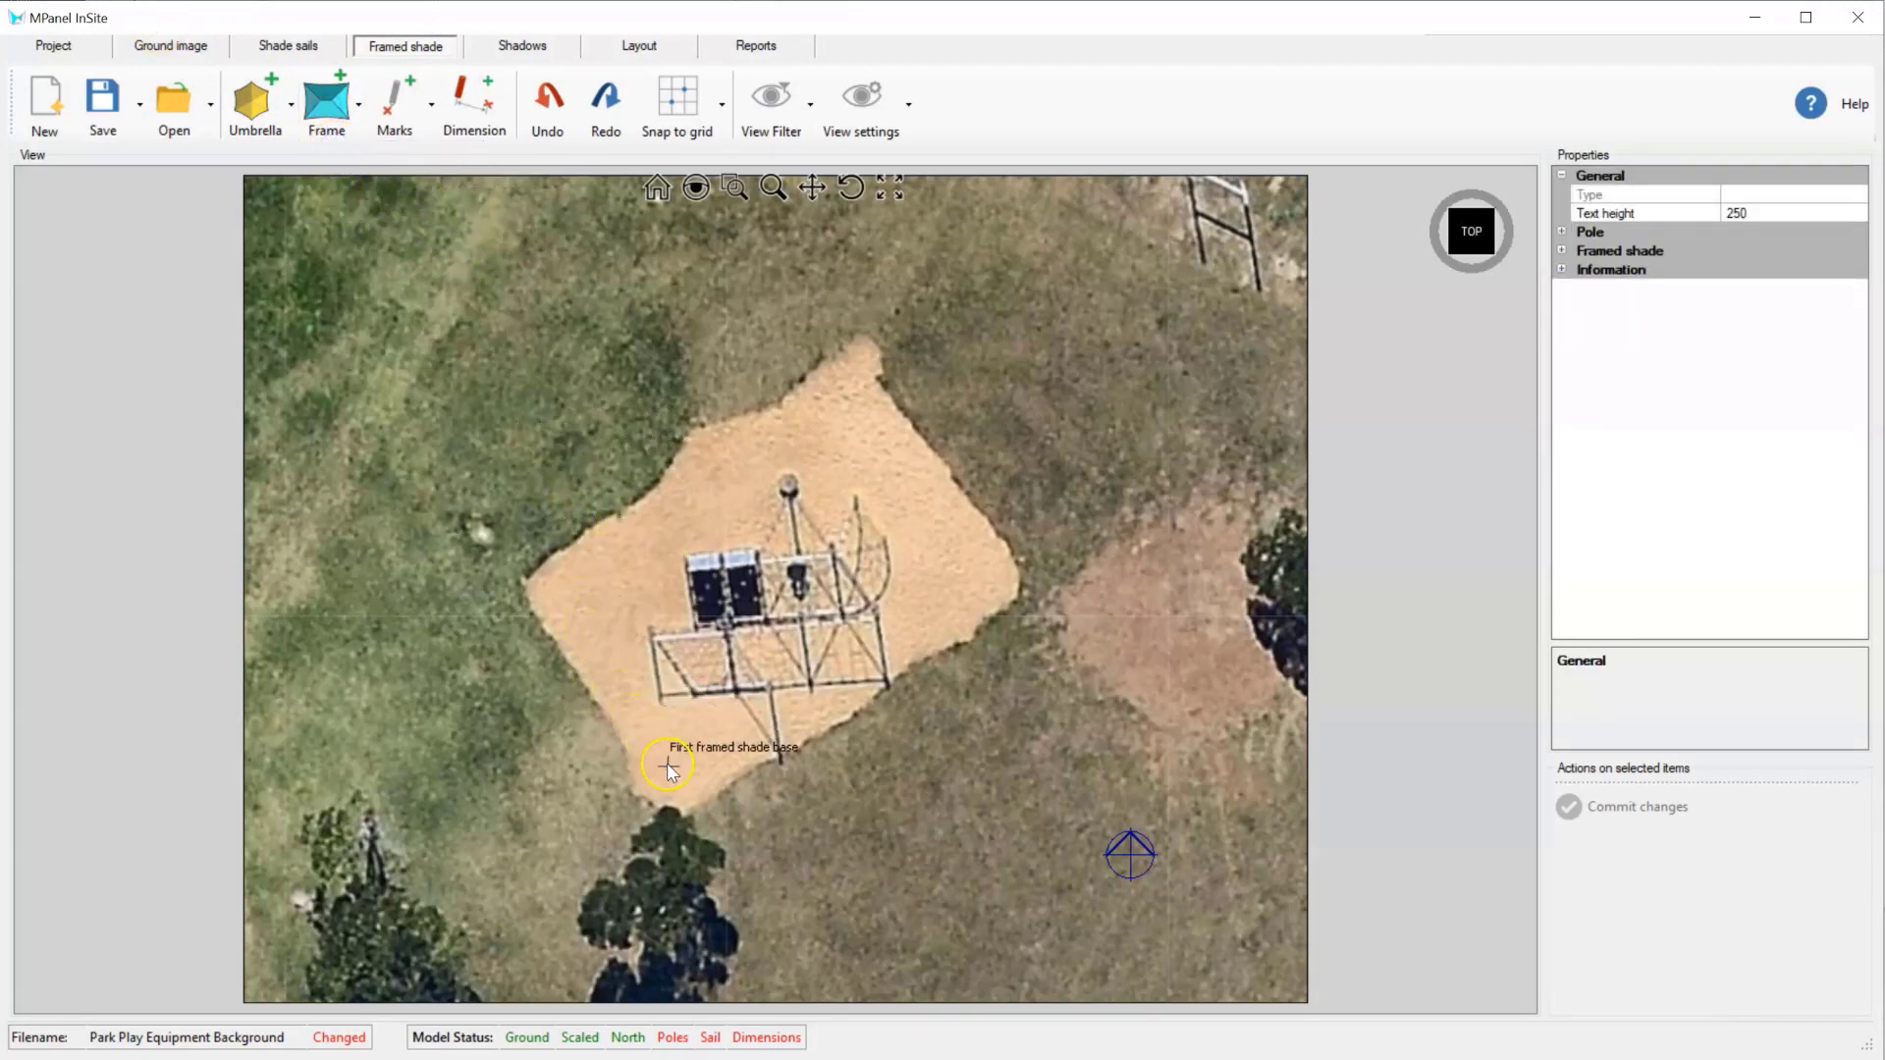
{"action": "left_click", "coordinate": [668, 833]}
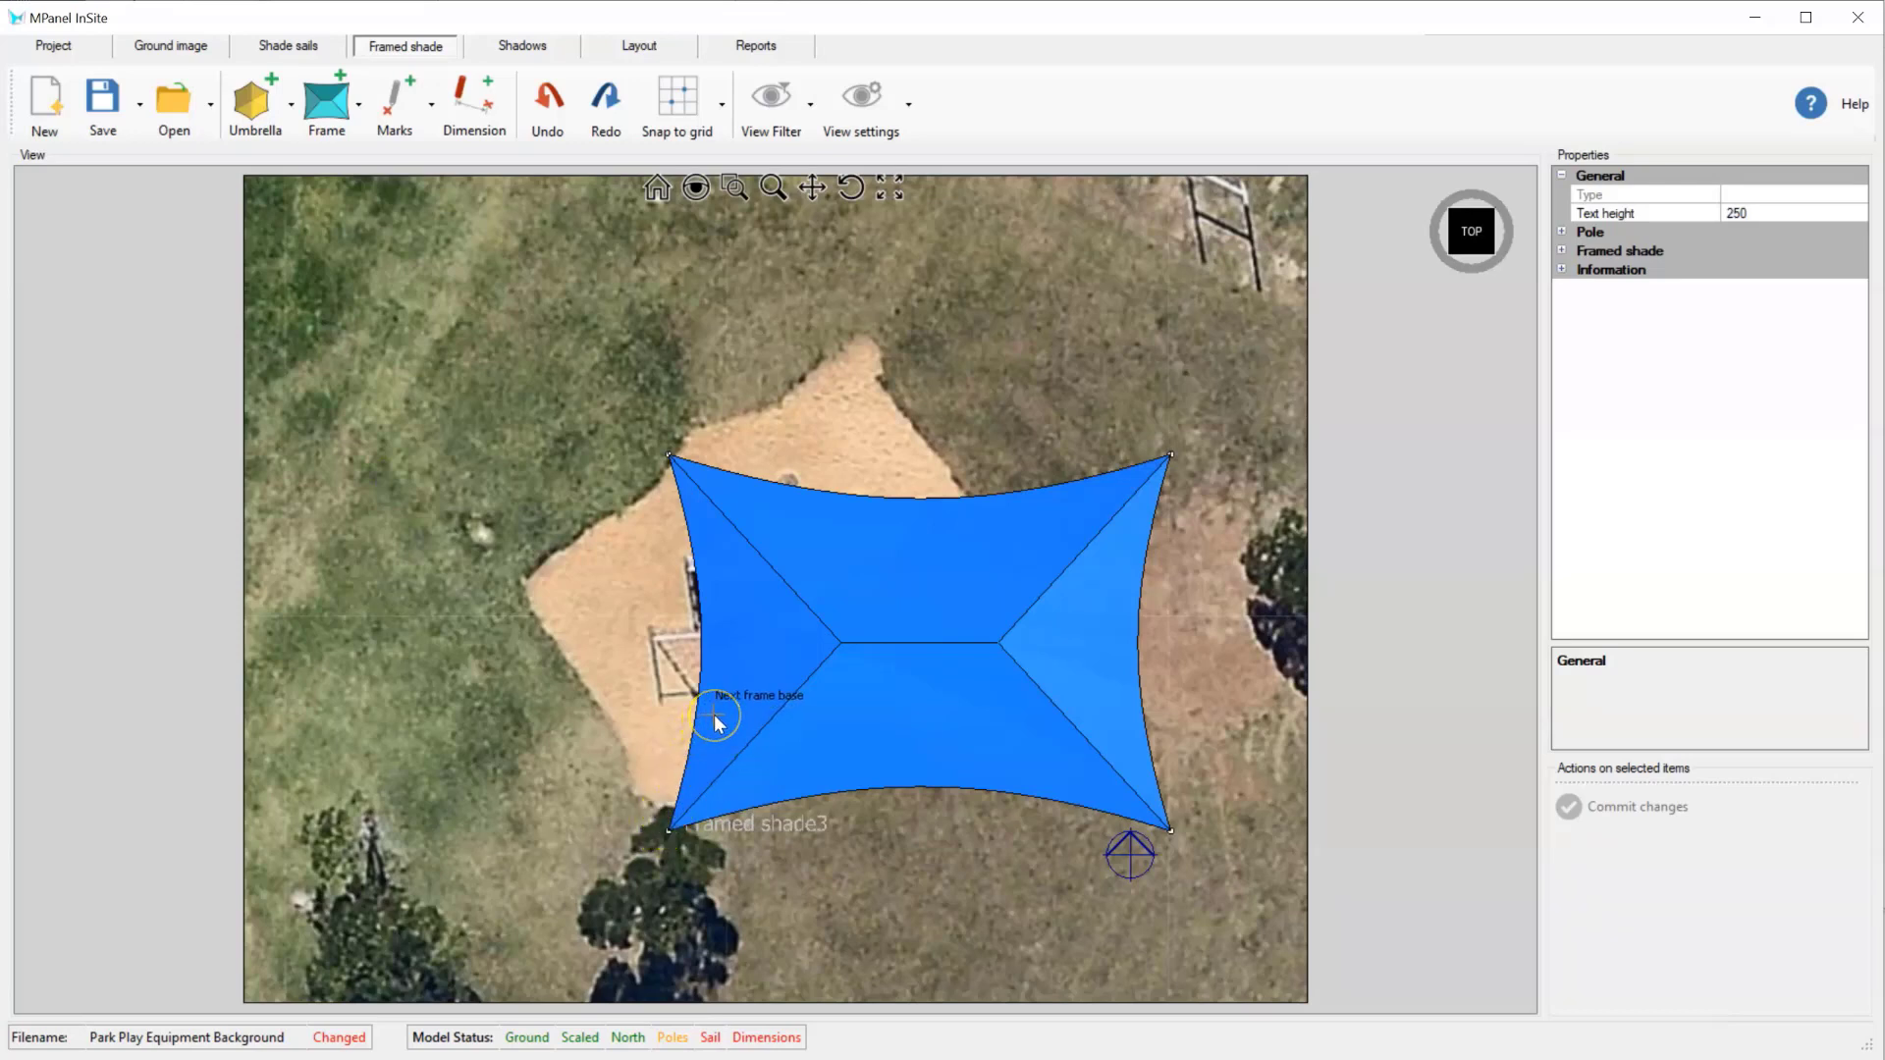
{"action": "key", "text": "Escape"}
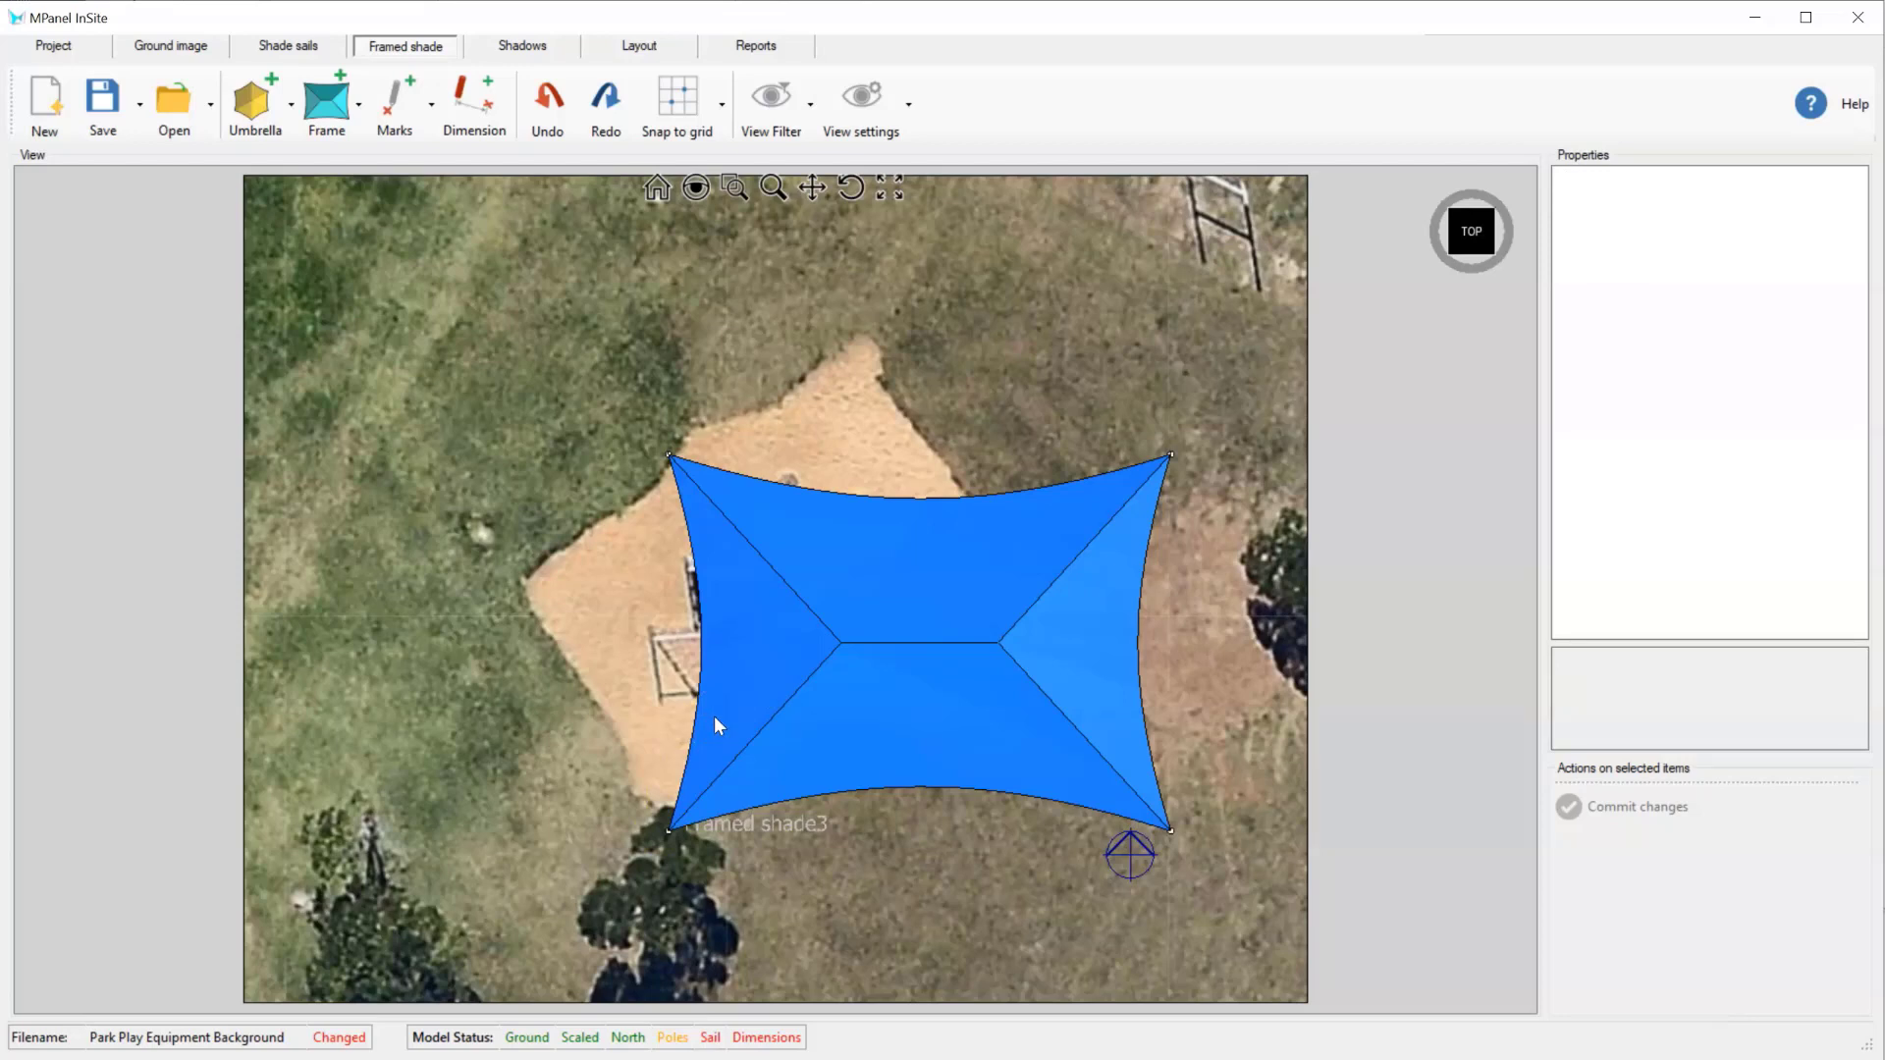
- Set the rectangular framed shade's frame angle to 33 degrees and commit the change
{"action": "left_click", "coordinate": [707, 734]}
{"action": "left_click", "coordinate": [726, 714]}
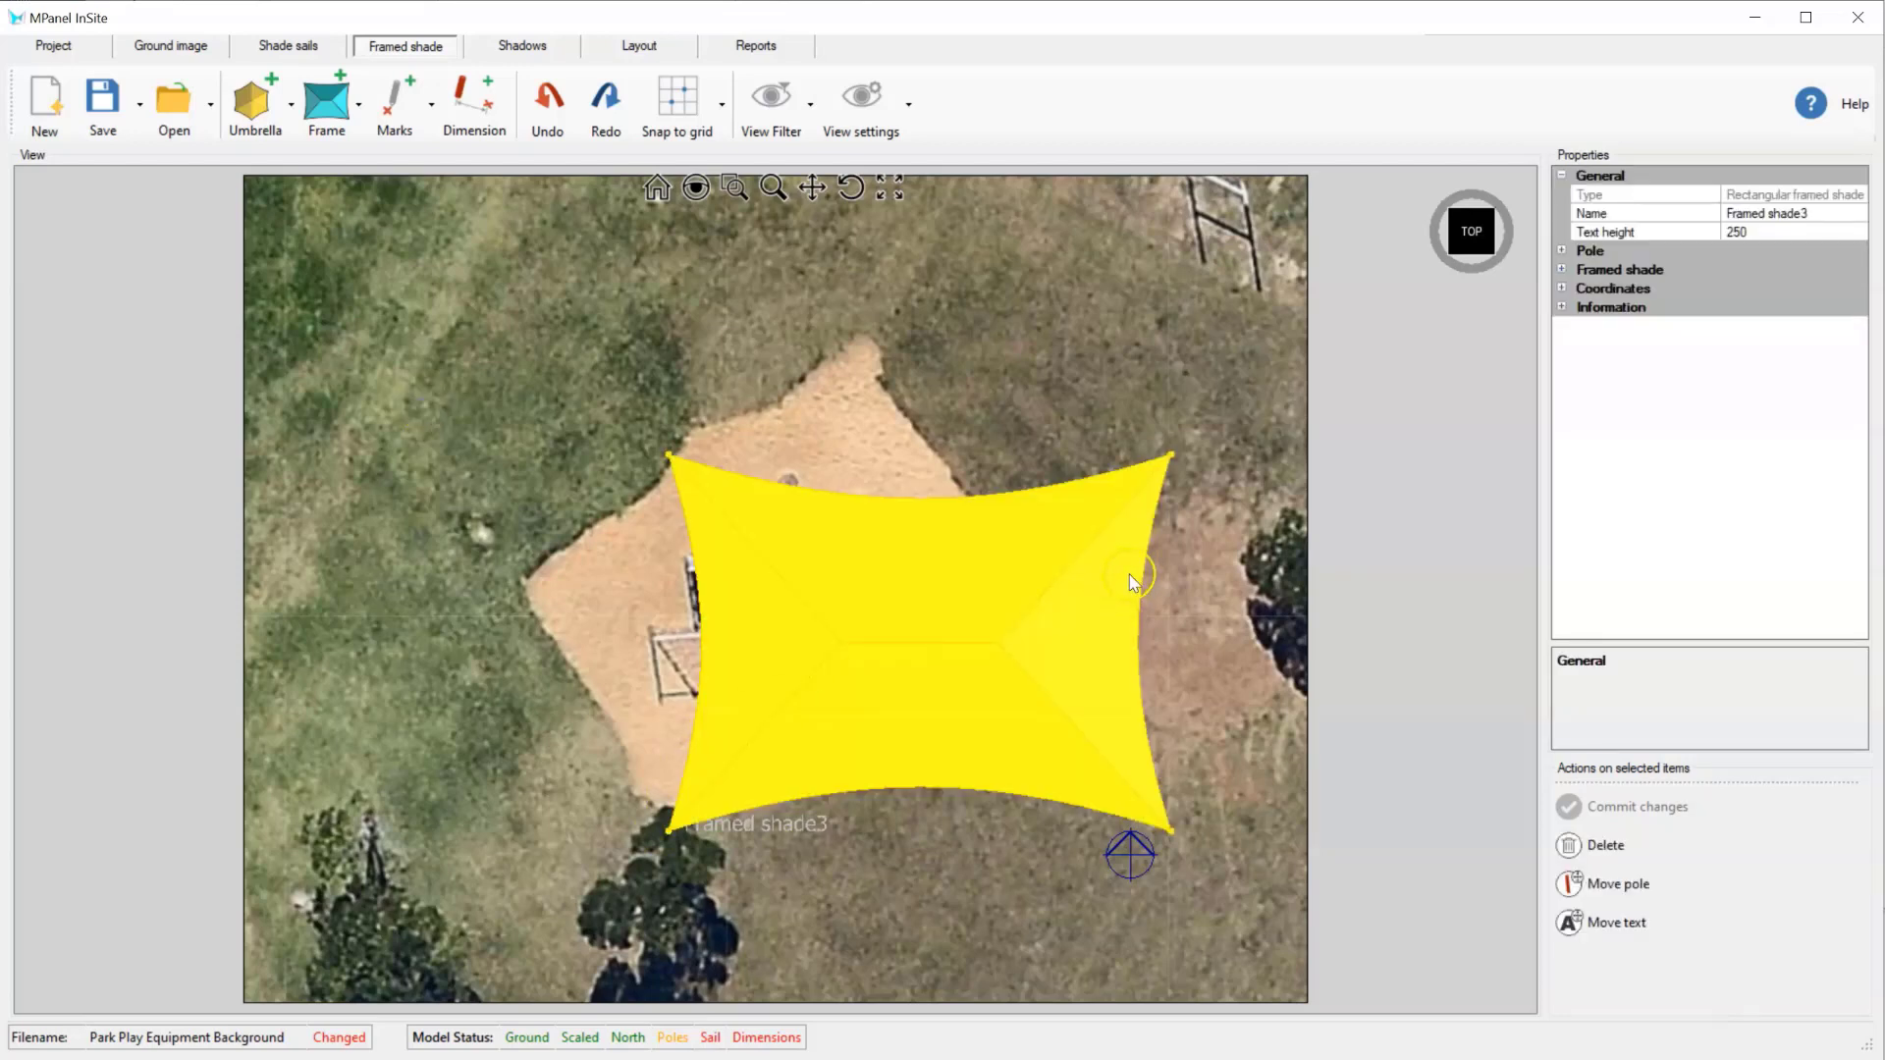
{"action": "left_click", "coordinate": [1561, 270]}
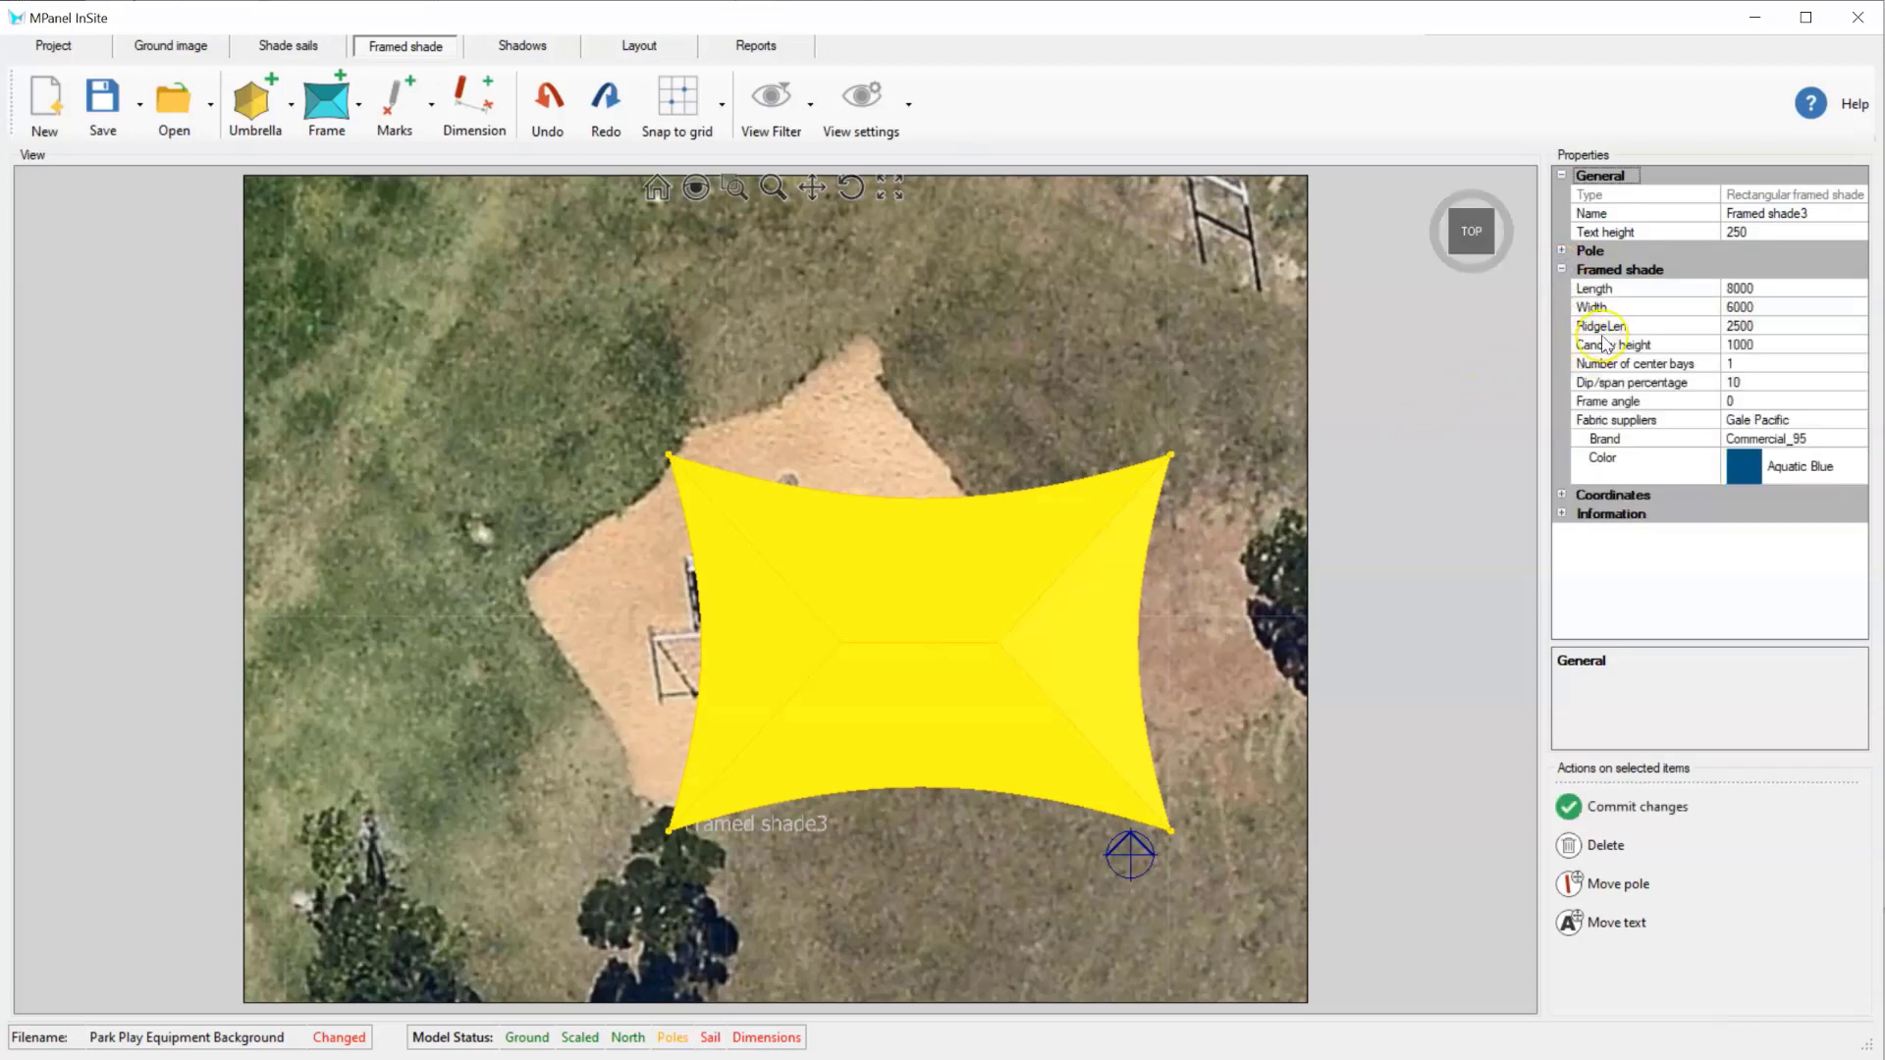
{"action": "left_click", "coordinate": [1743, 402]}
{"action": "type", "text": "33"}
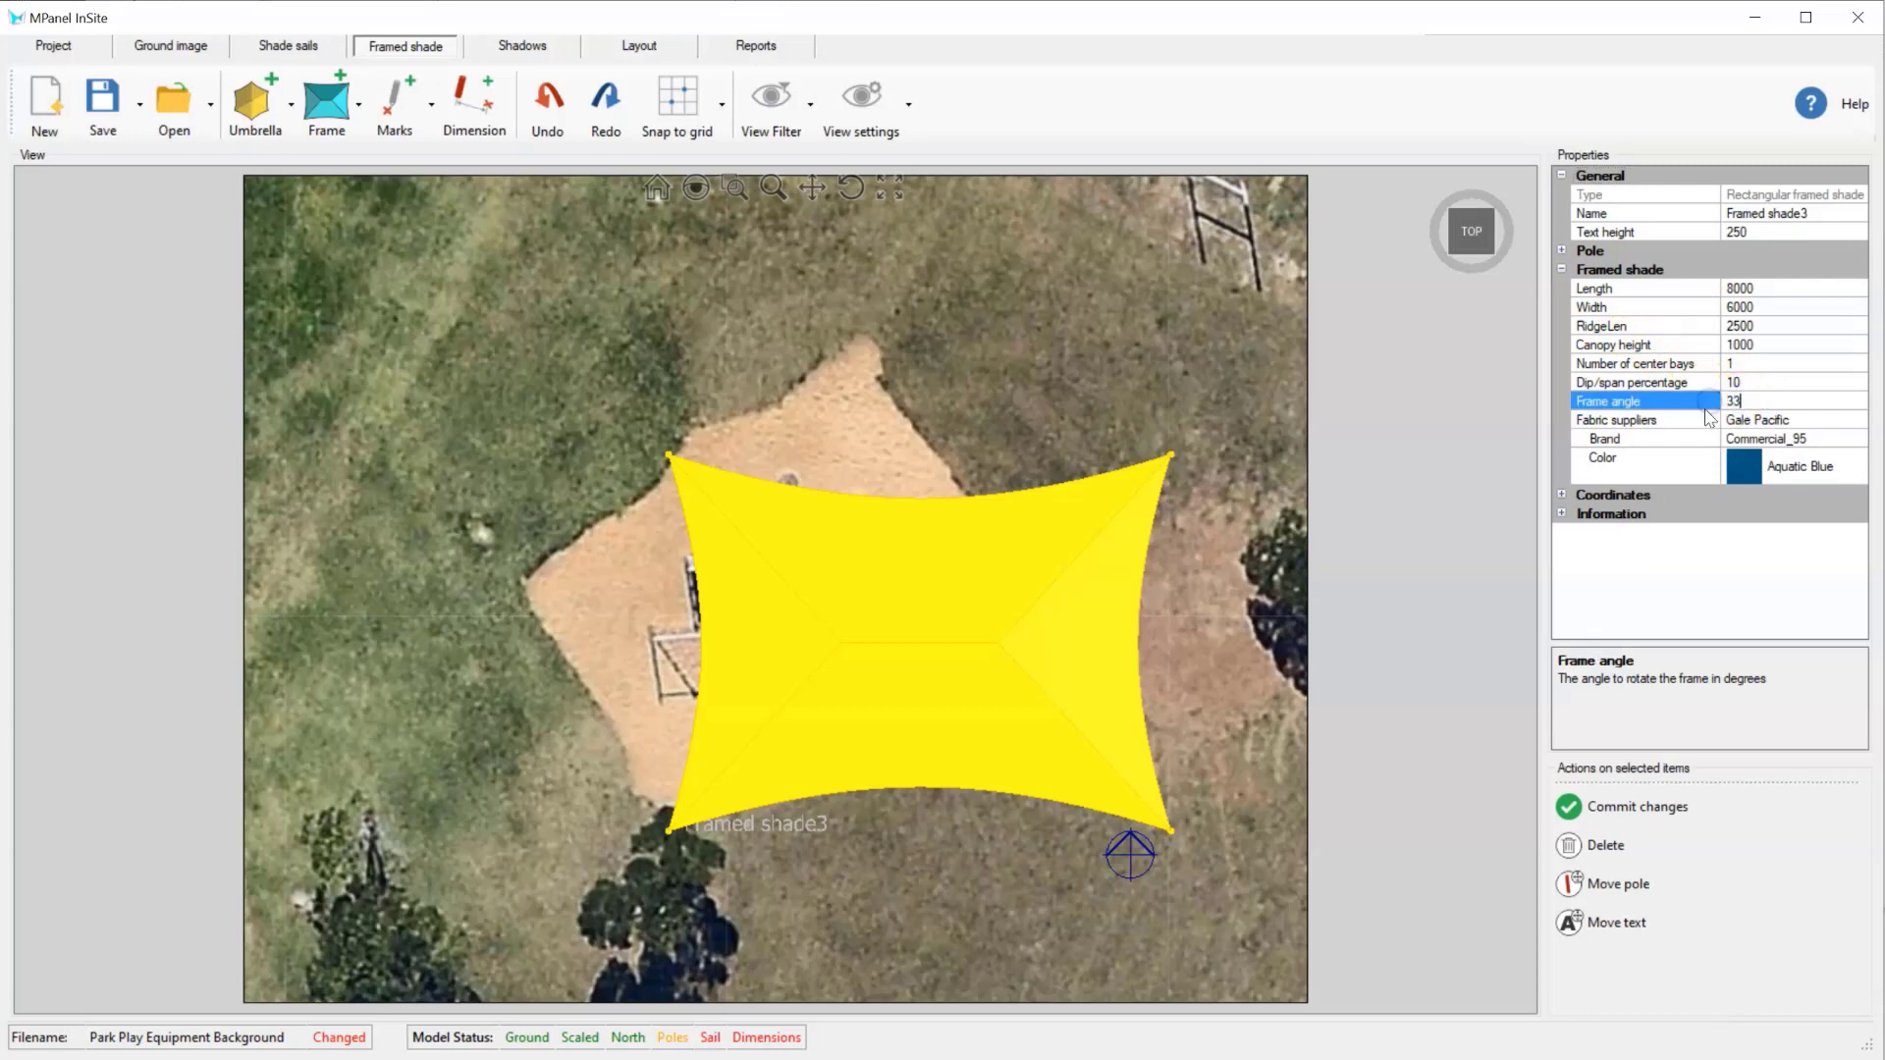
{"action": "left_click", "coordinate": [1637, 805]}
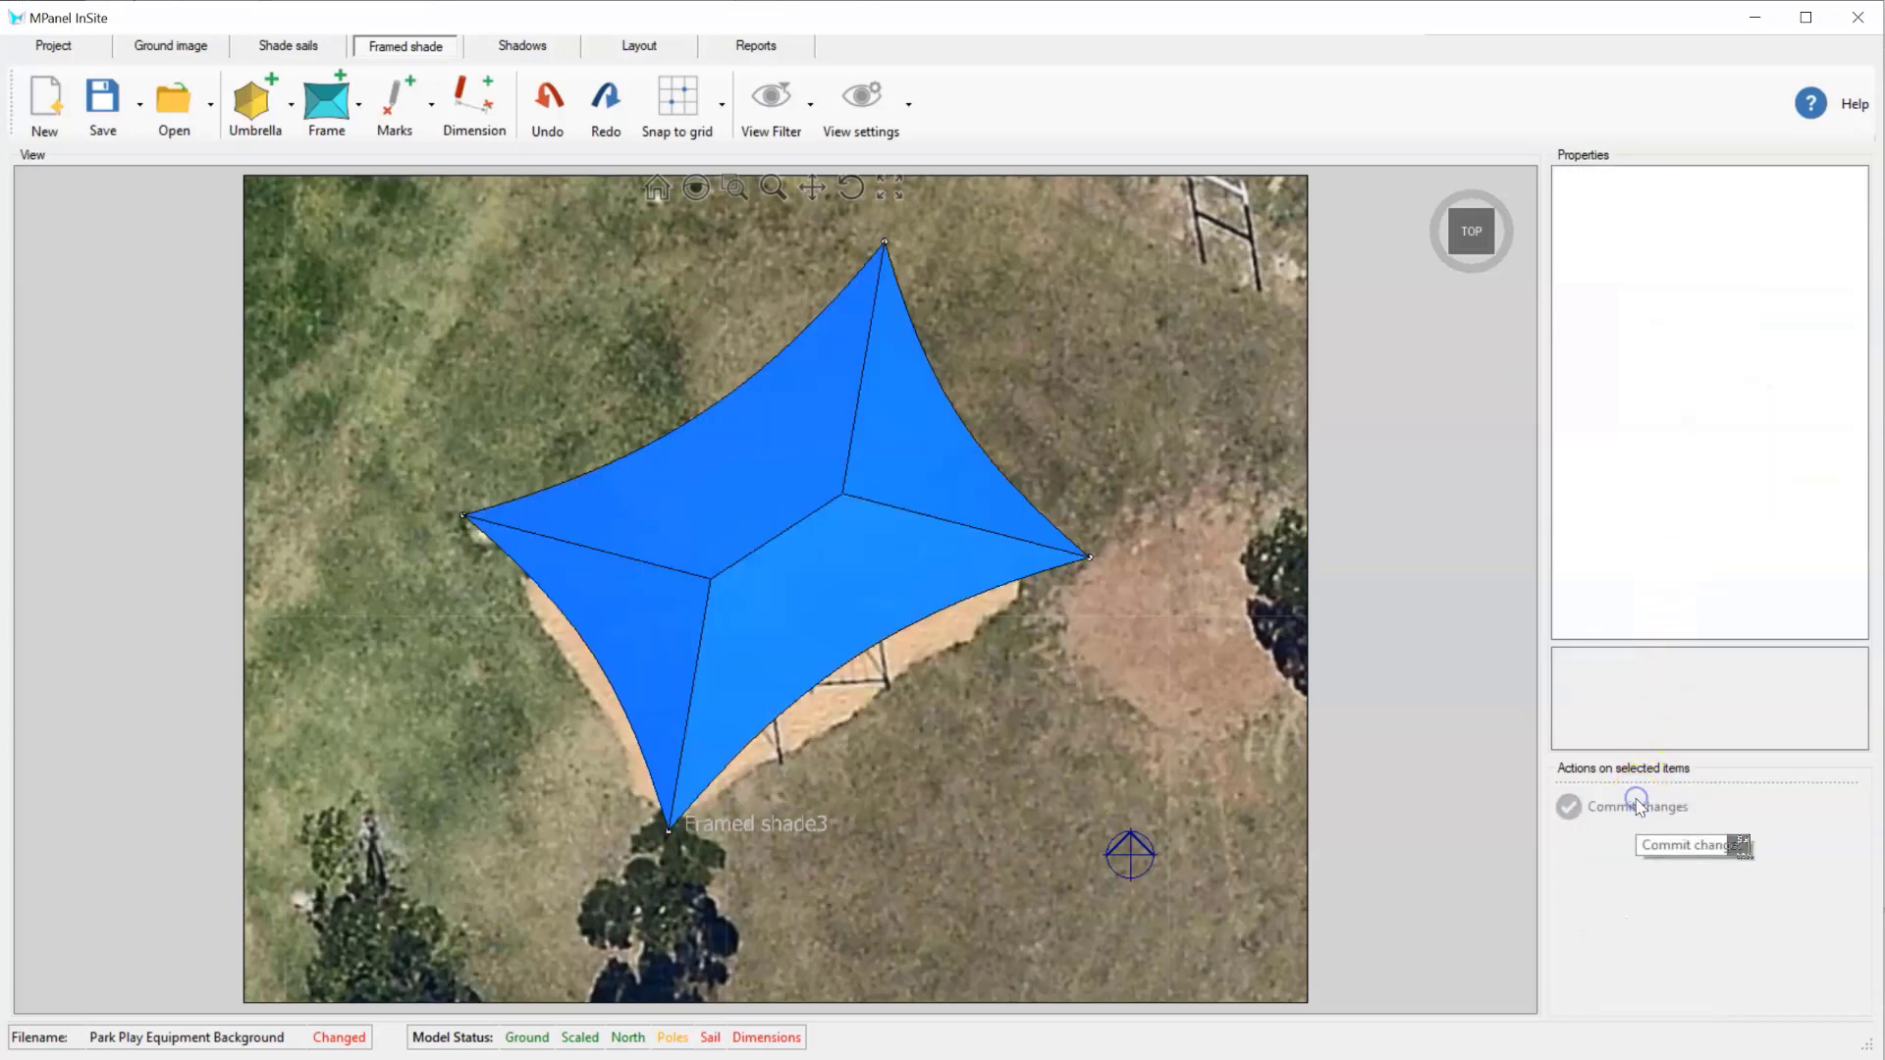
{"action": "left_click", "coordinate": [1621, 808]}
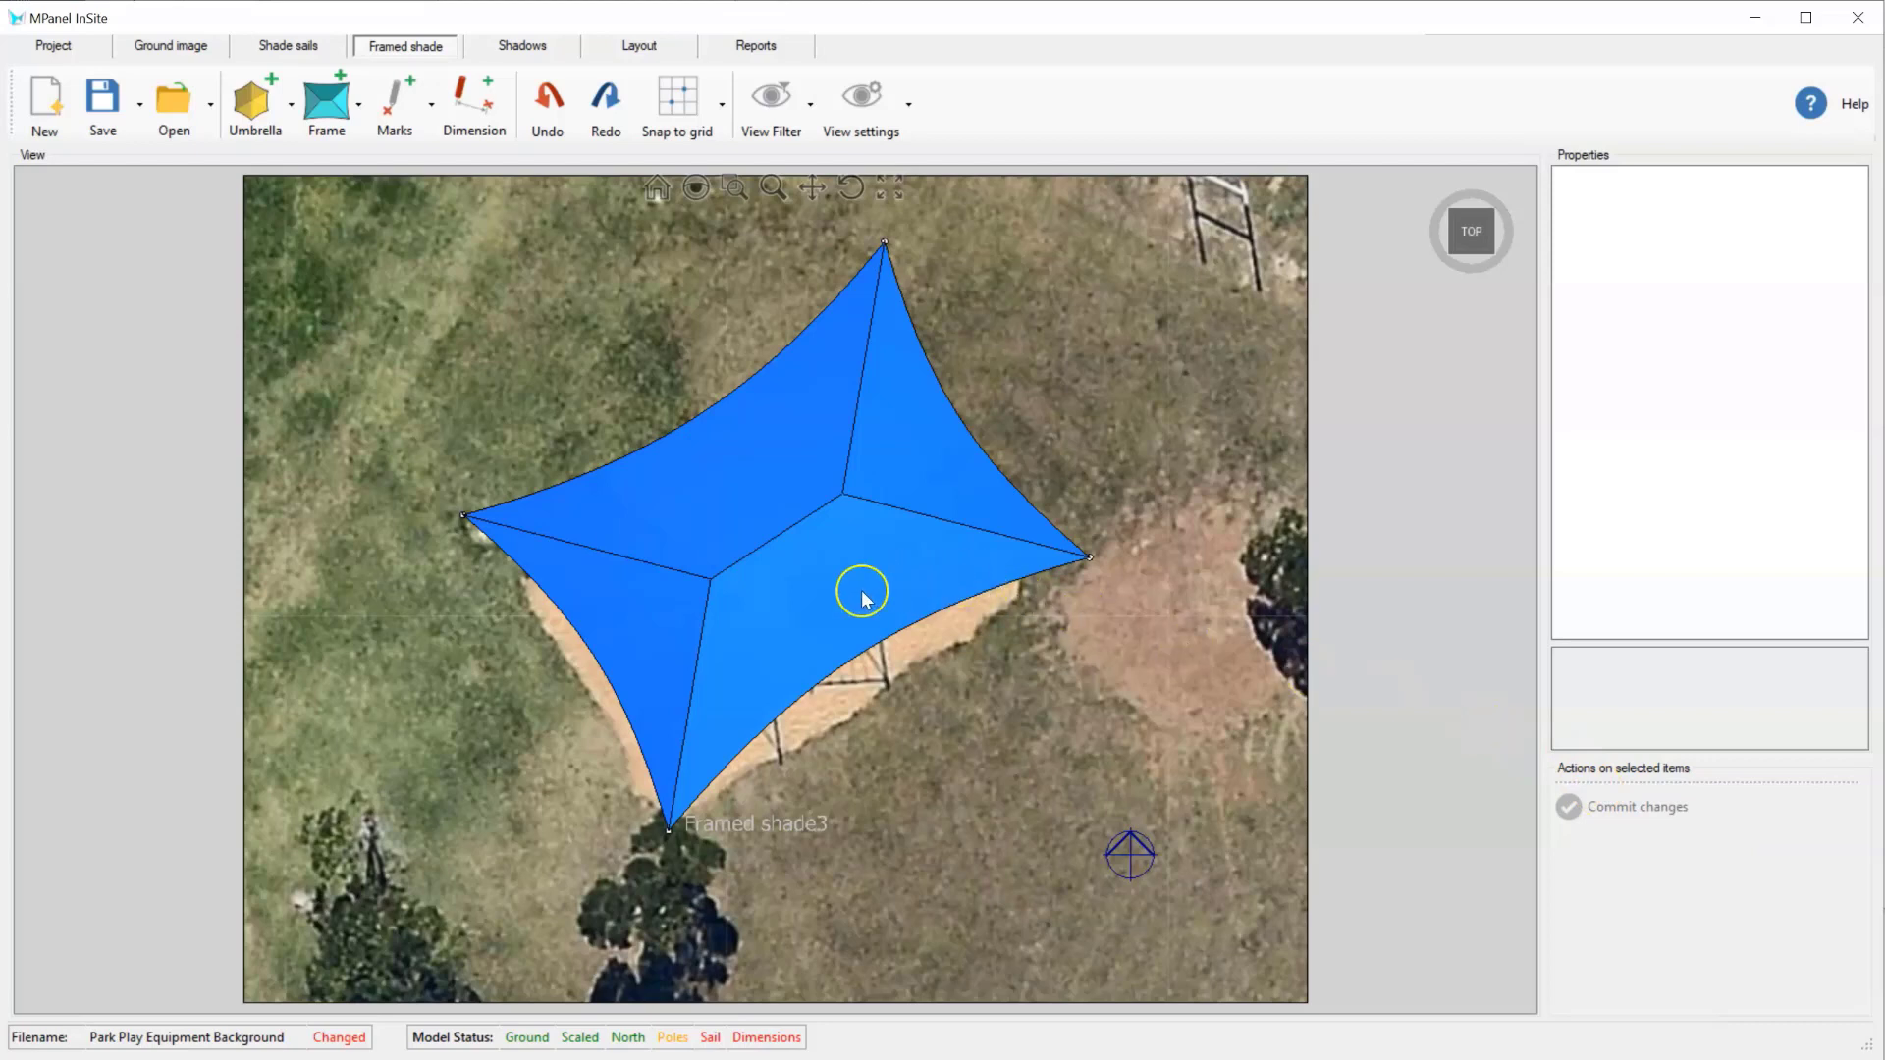
- Set the rectangular framed shade's length to 7000 and width to 5000, and commit the changes
{"action": "left_click", "coordinate": [827, 609]}
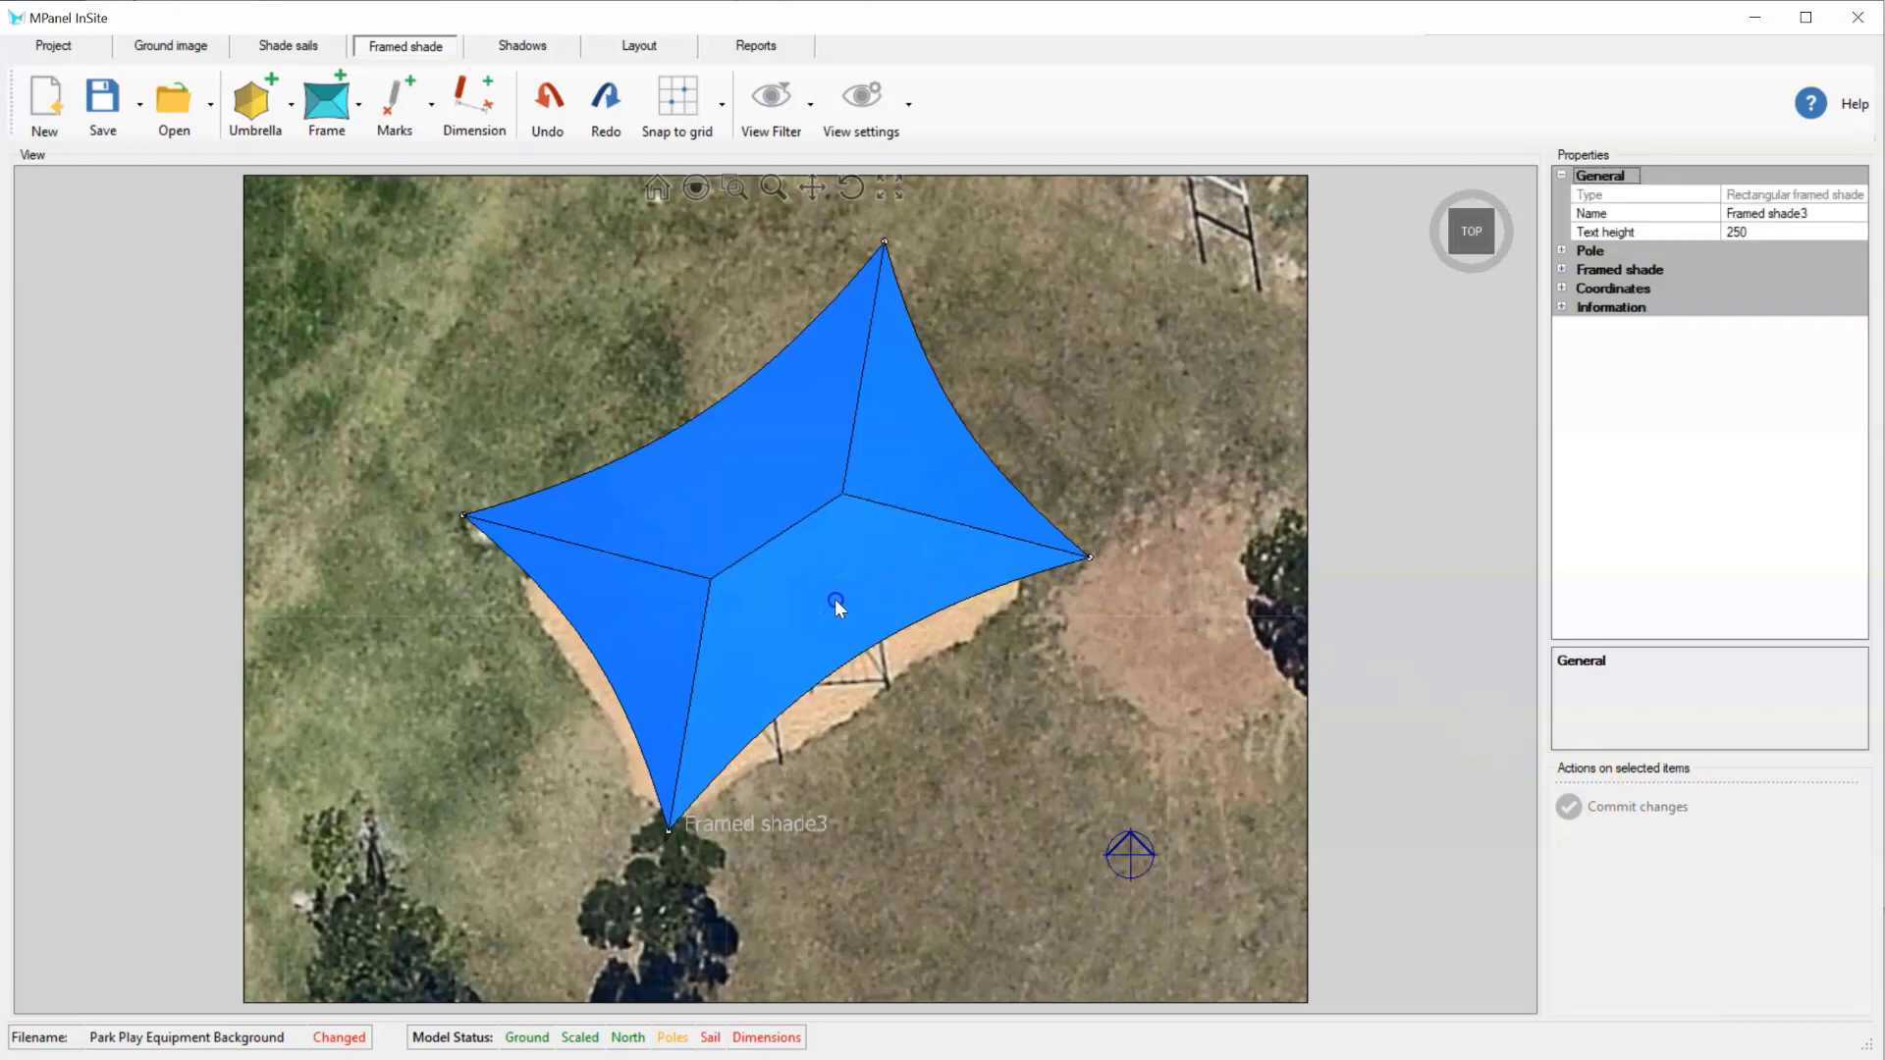
{"action": "left_click", "coordinate": [834, 599]}
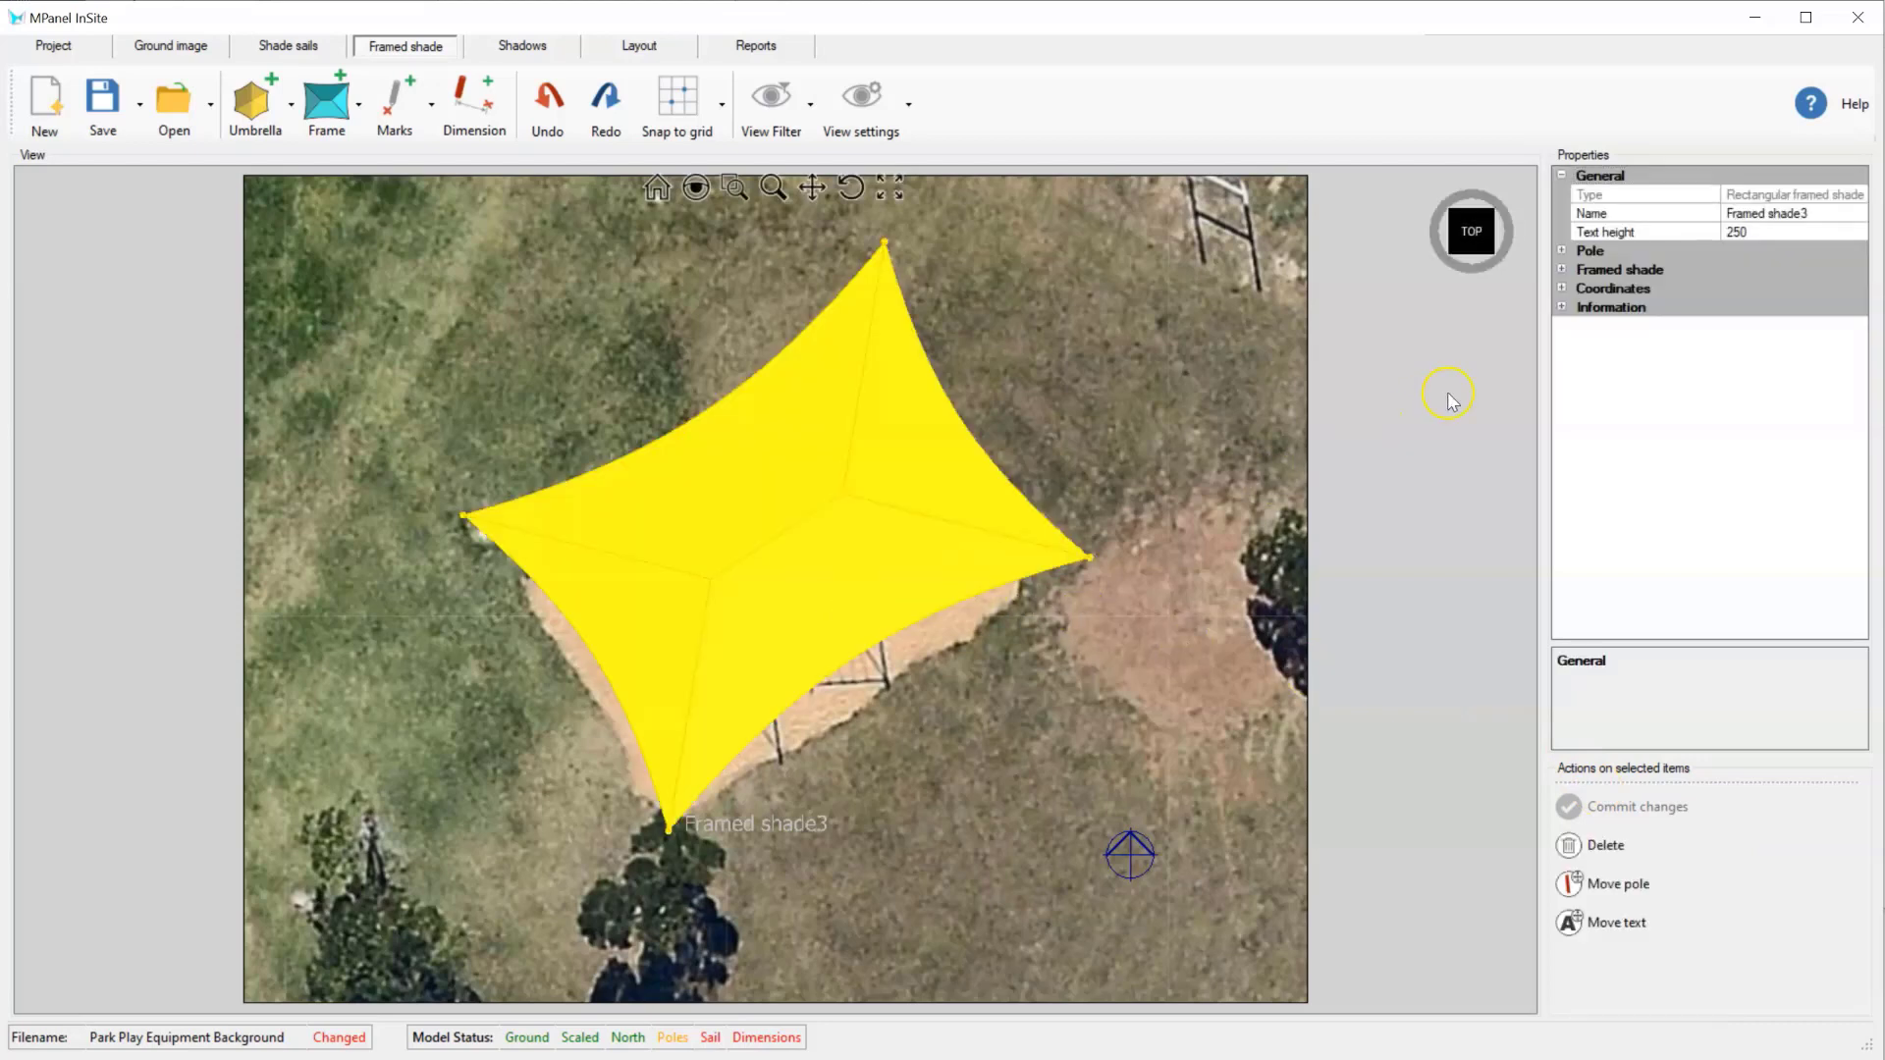
{"action": "double_click", "coordinate": [1603, 271]}
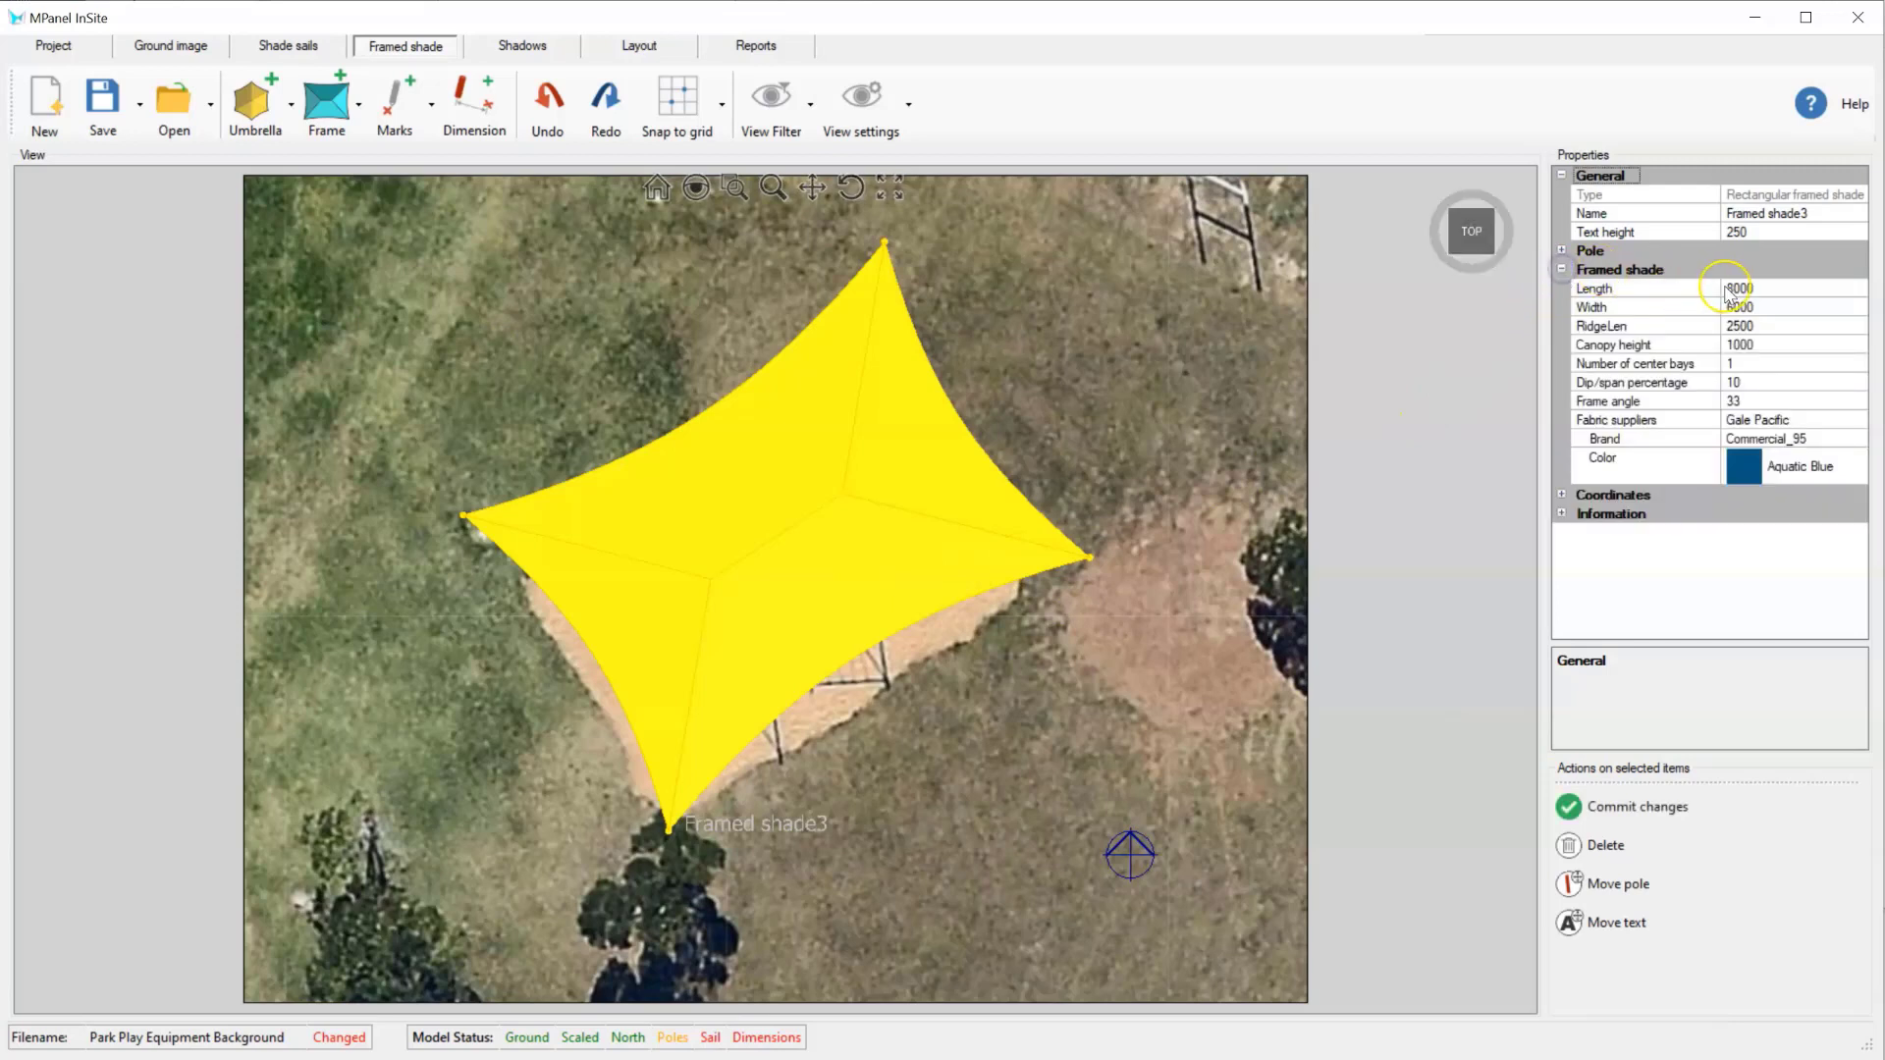
{"action": "left_click", "coordinate": [1736, 287]}
{"action": "type", "text": "7000"}
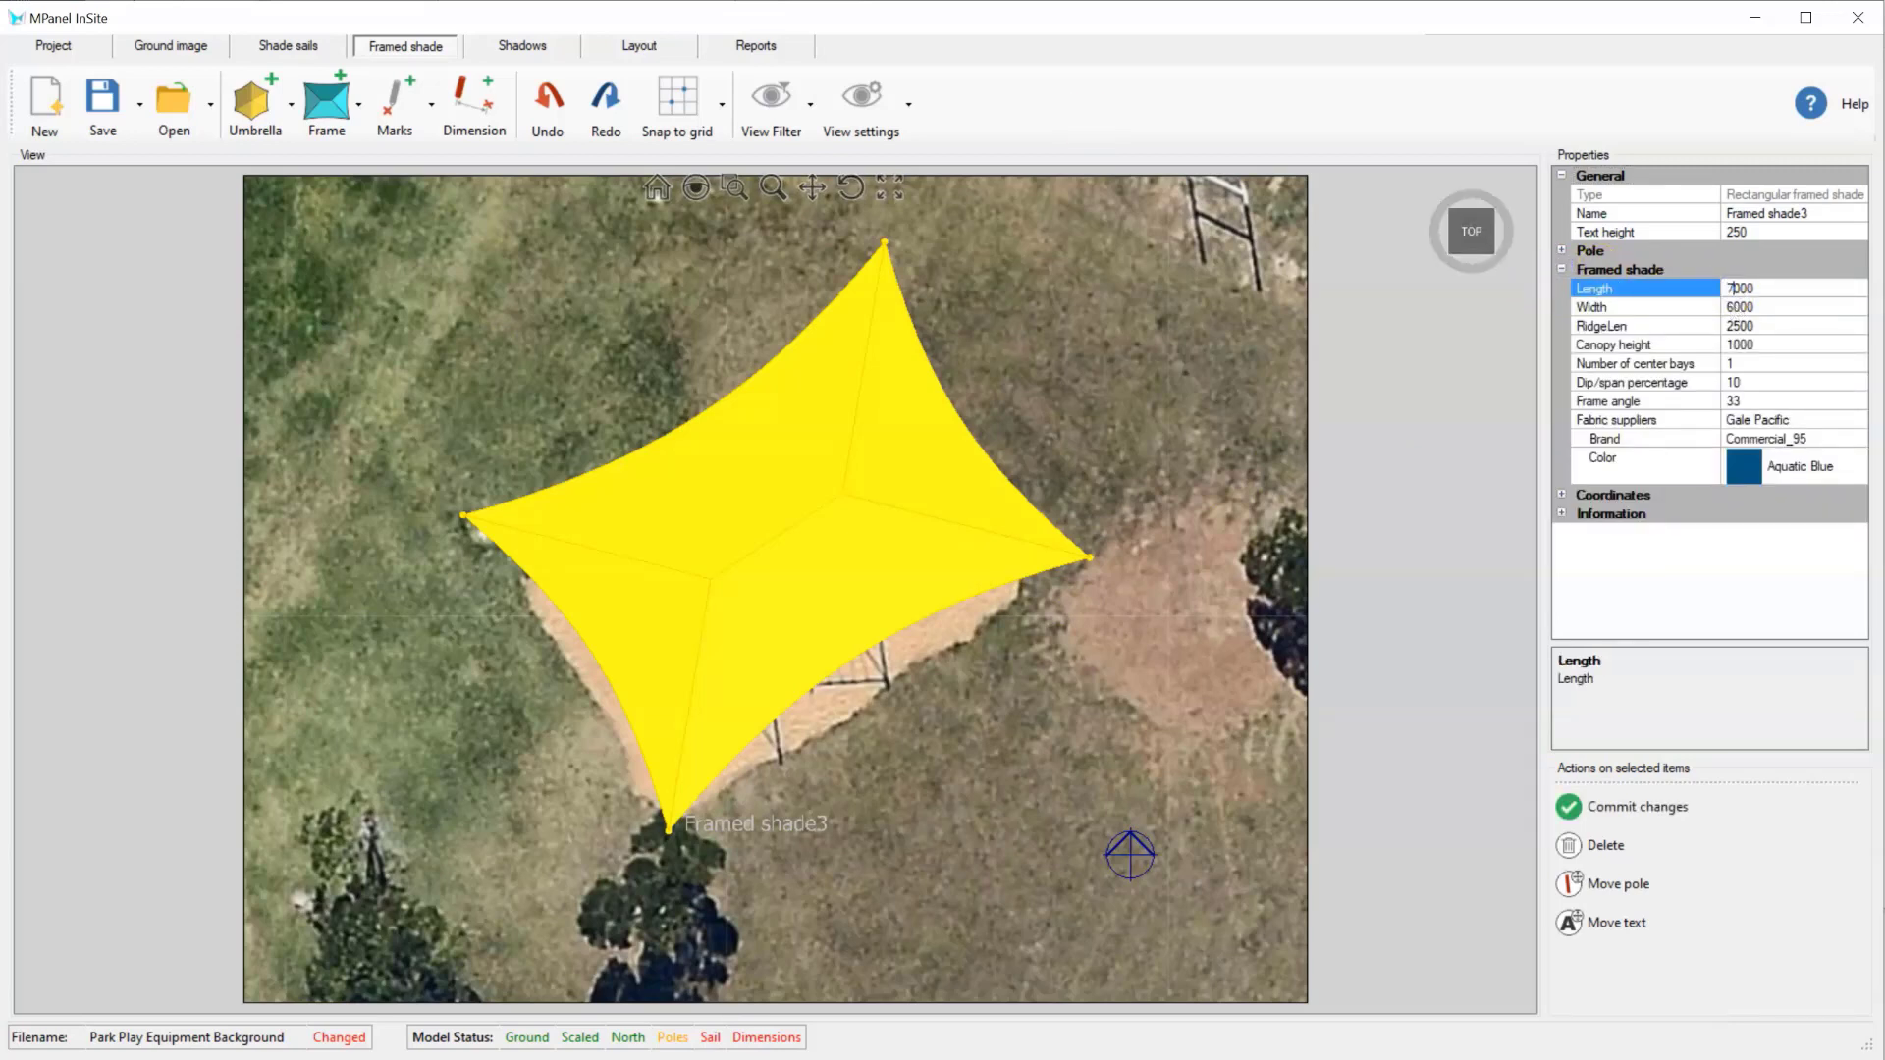
{"action": "left_click", "coordinate": [1730, 308]}
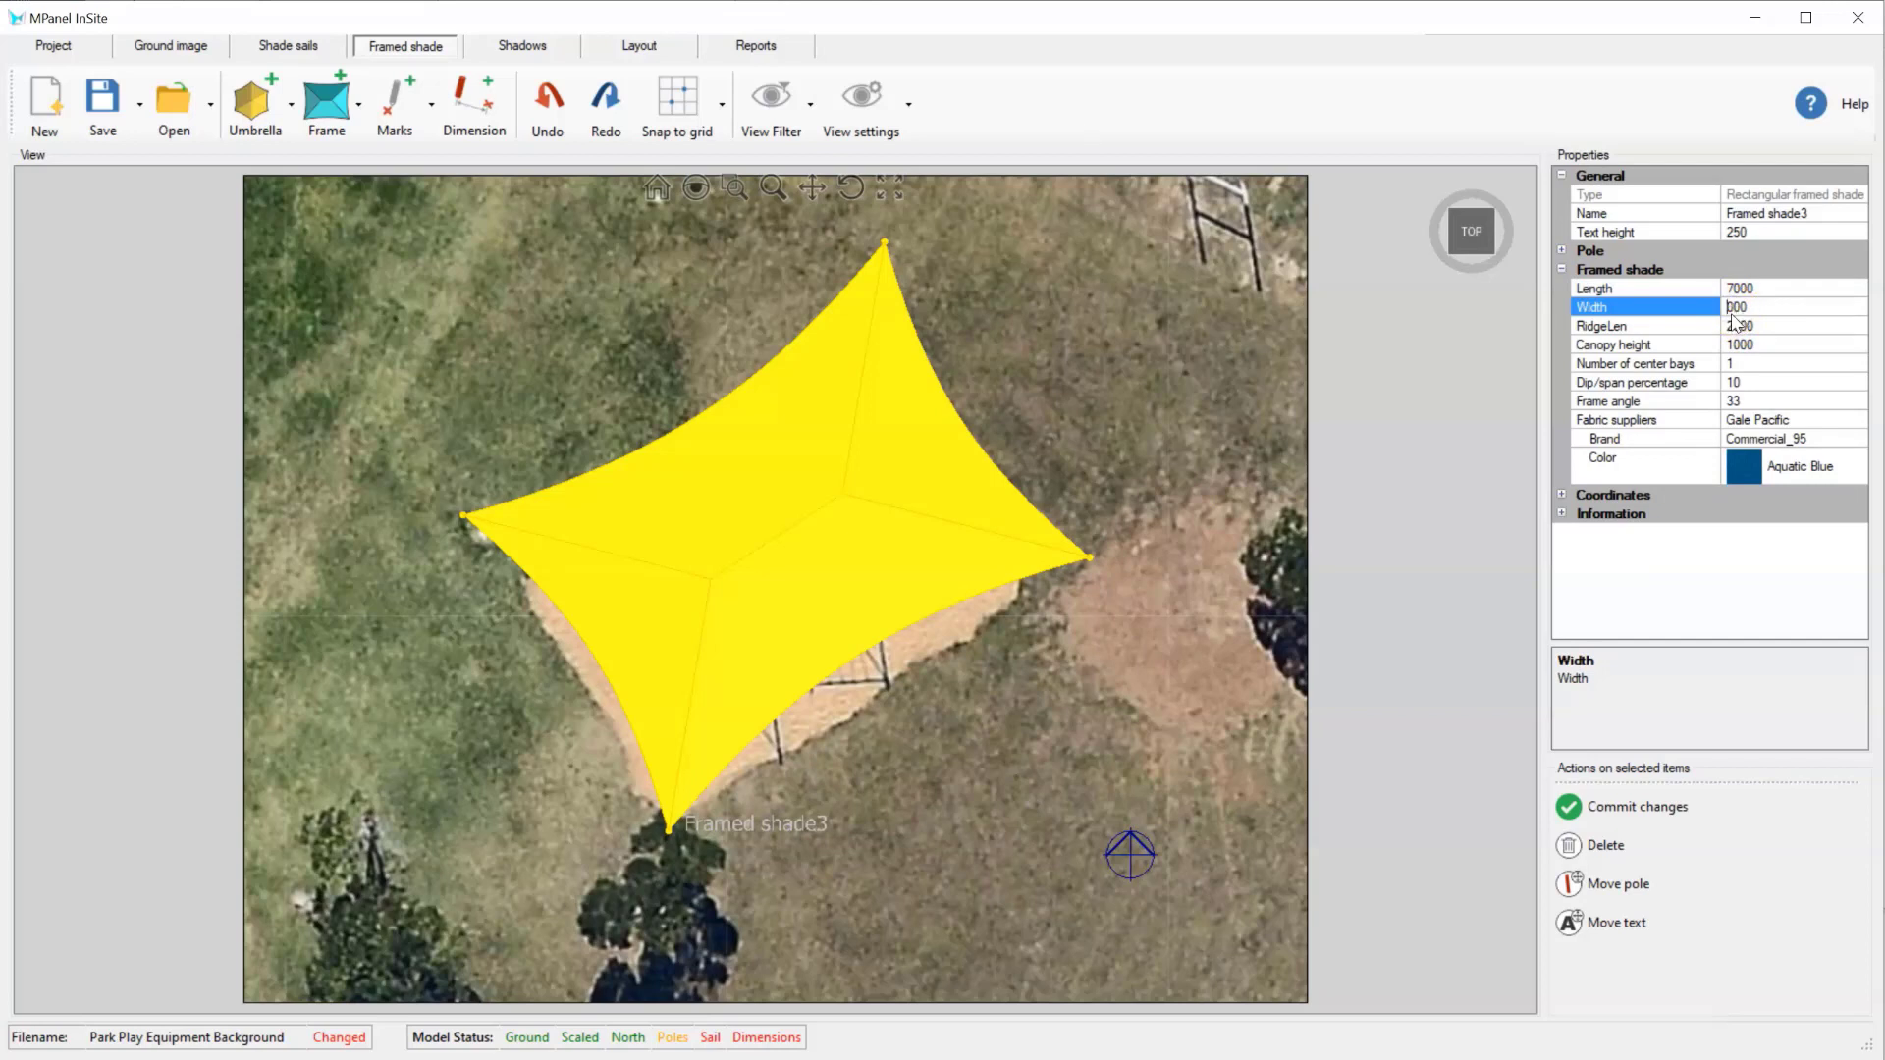
{"action": "type", "text": "5"}
{"action": "left_click", "coordinate": [1638, 809]}
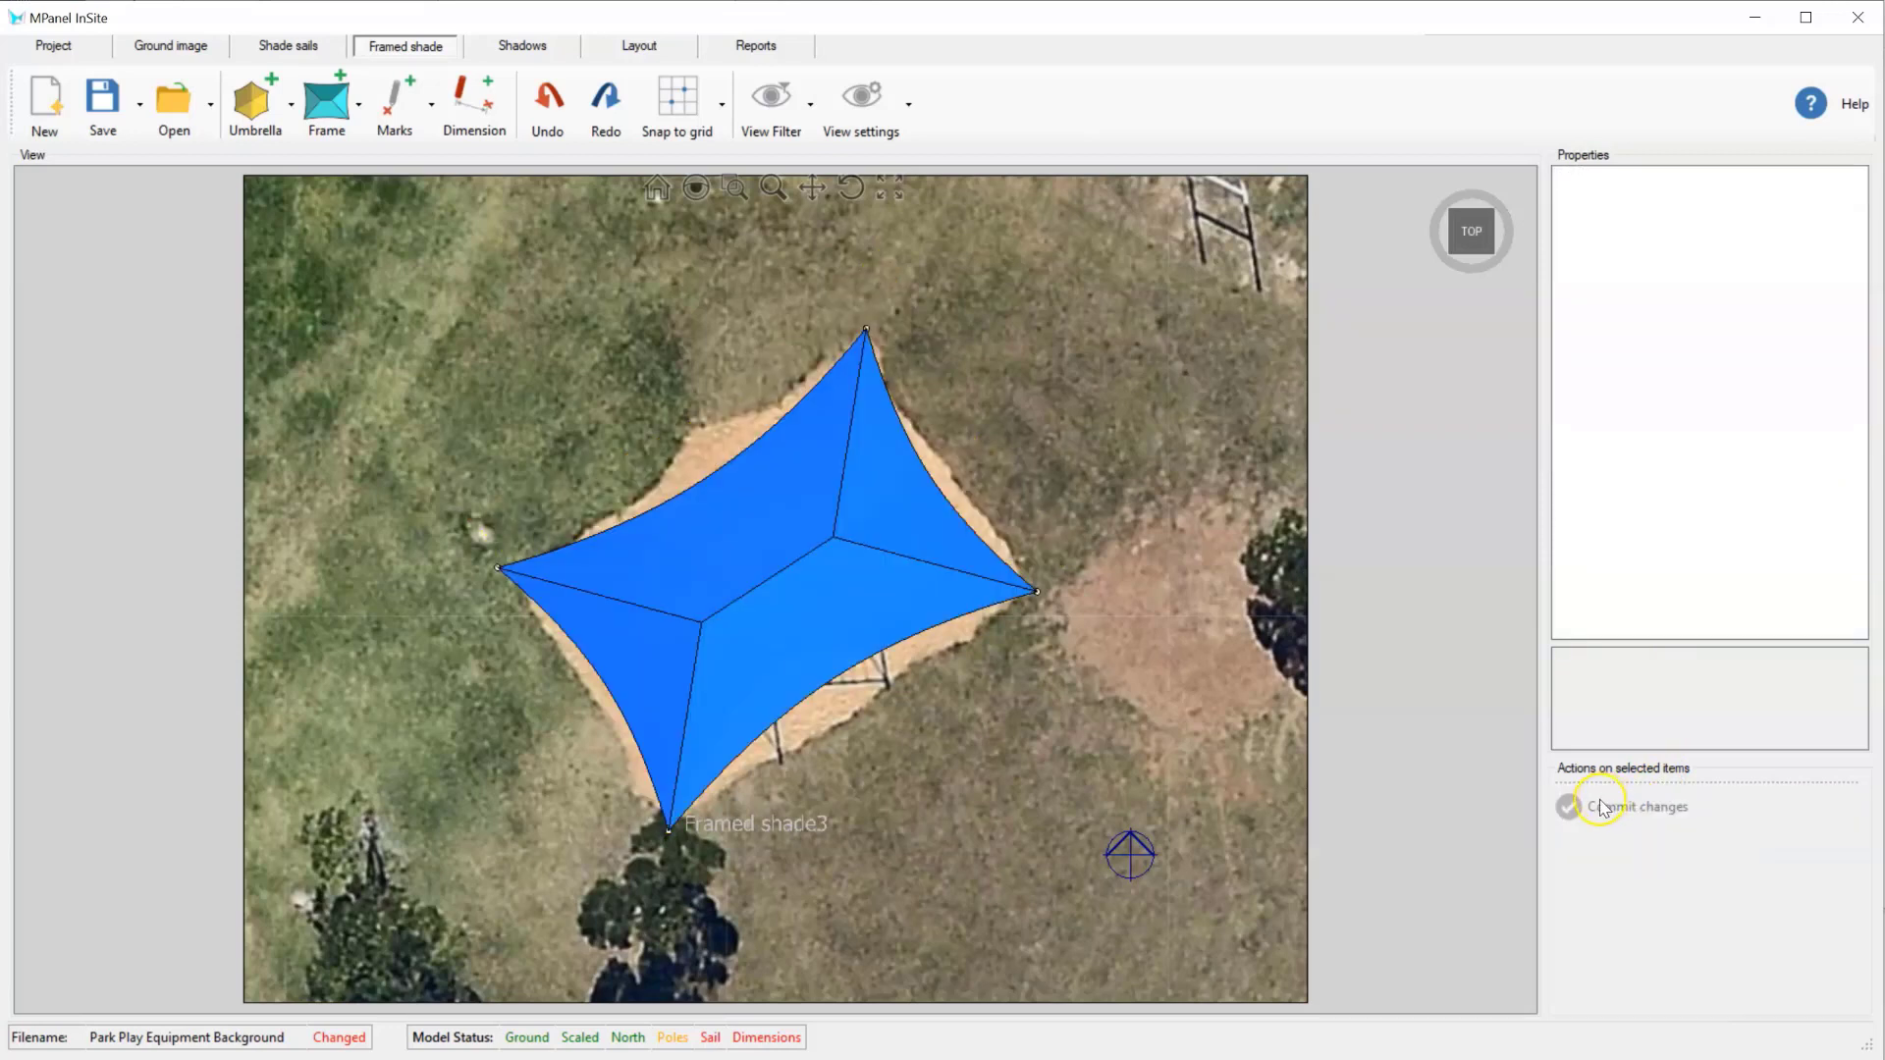
- Set the rectangular framed shade's number of center bays to 2 and commit the change
{"action": "left_click", "coordinate": [857, 637]}
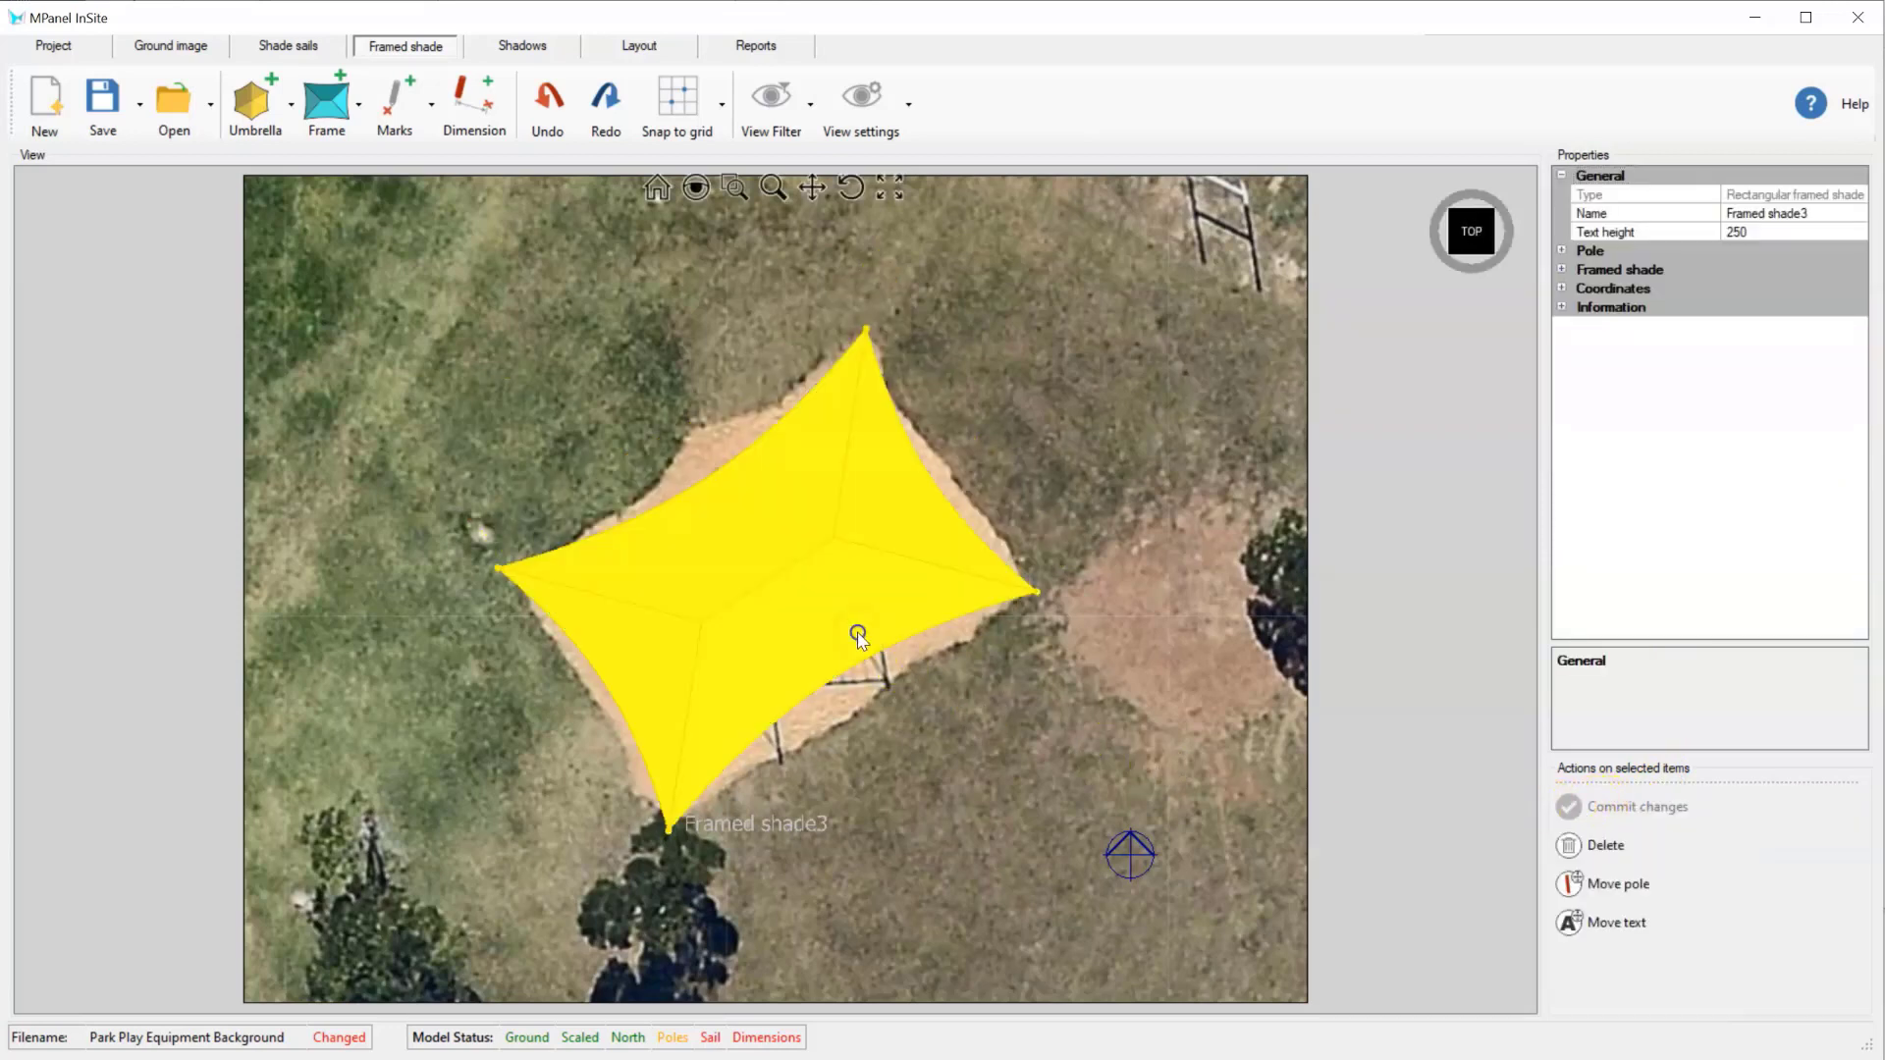
{"action": "left_click", "coordinate": [1561, 269]}
{"action": "left_click", "coordinate": [1730, 365]}
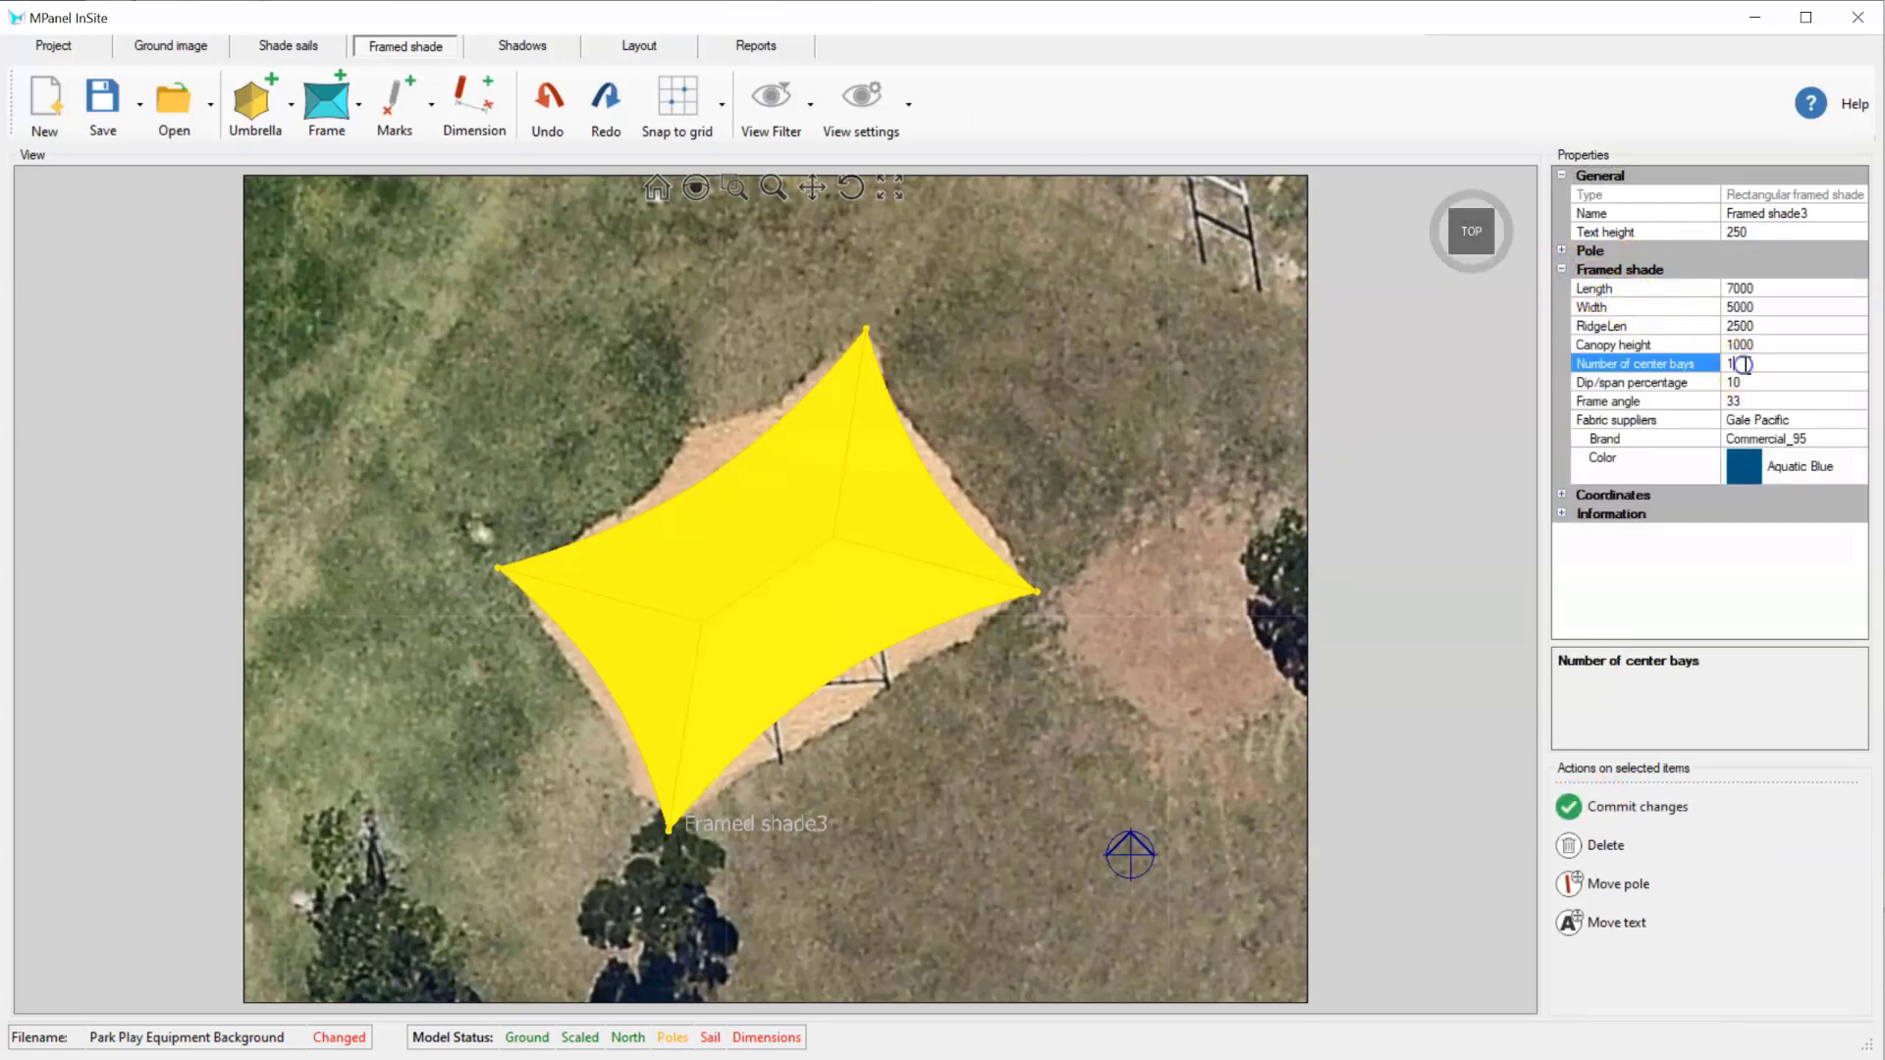
{"action": "type", "text": "2"}
{"action": "left_click", "coordinate": [1659, 809]}
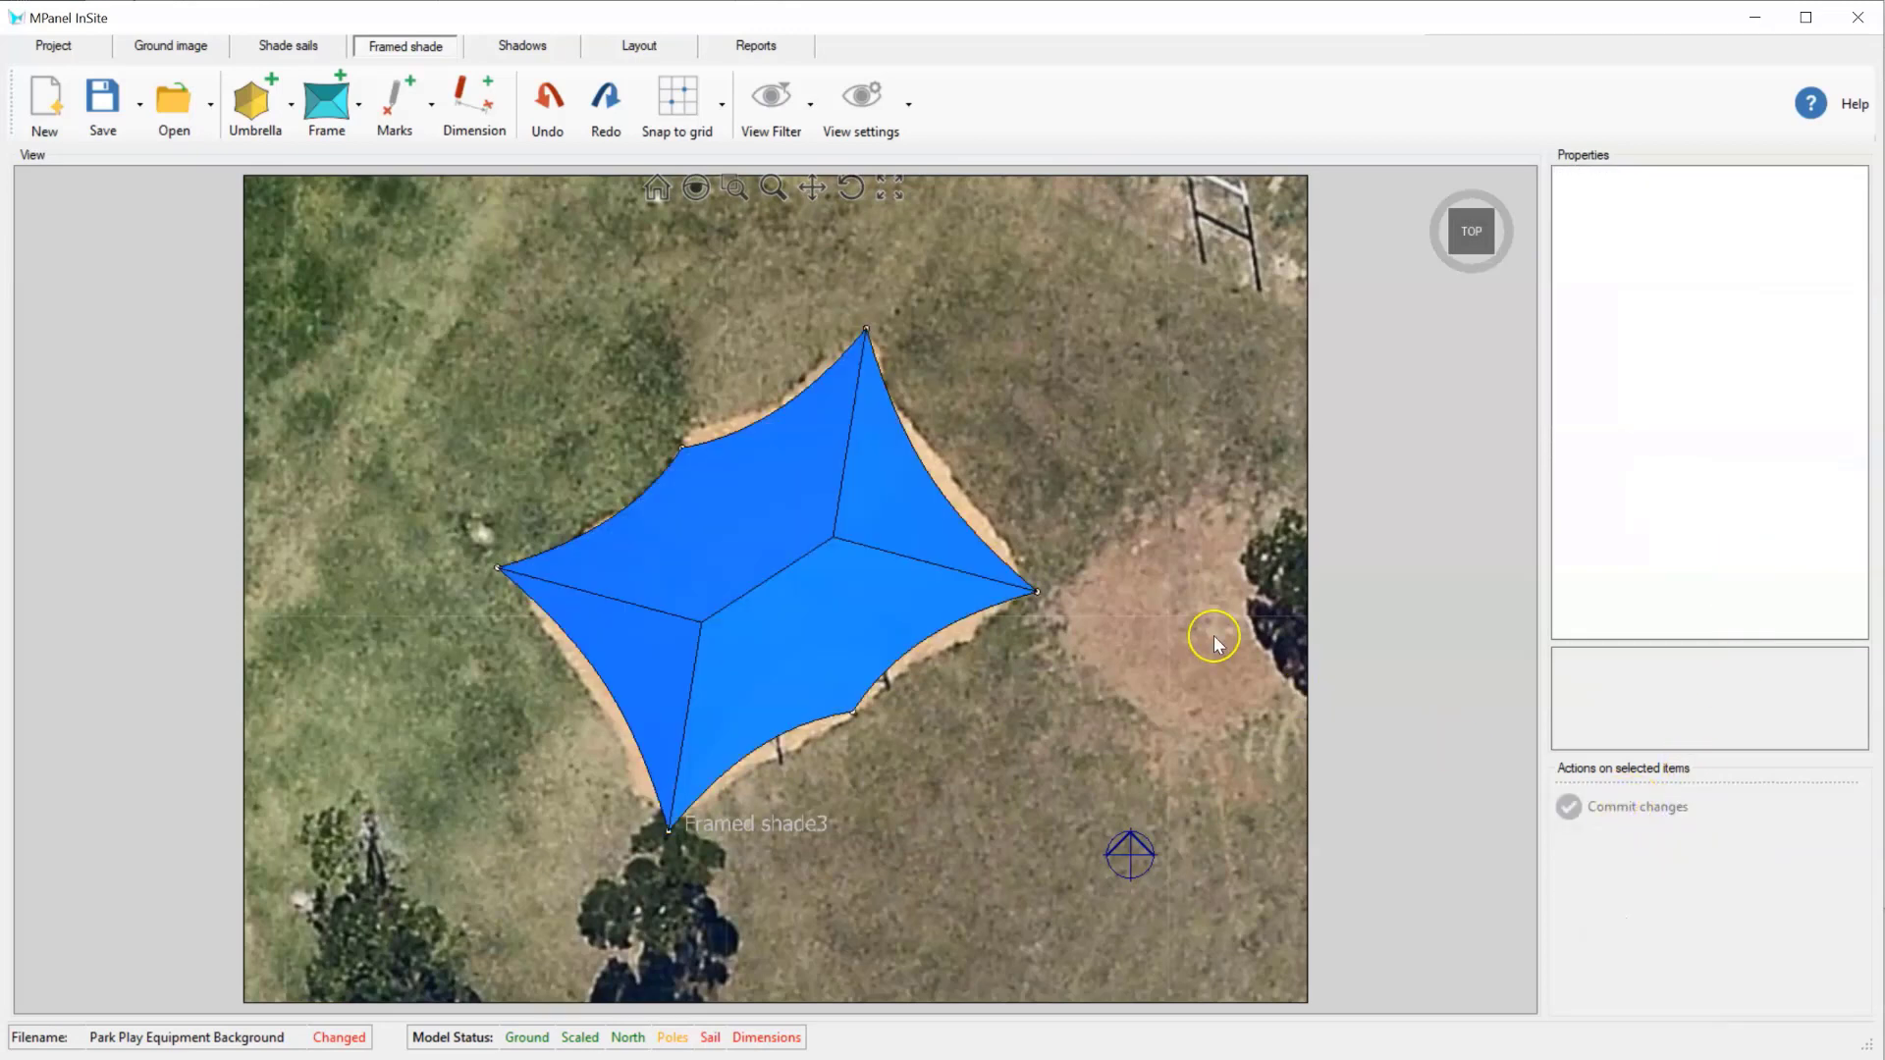
- Check the rectangular framed shade's pole properties and delete the shade from the site
{"action": "left_click", "coordinate": [864, 625]}
{"action": "left_click", "coordinate": [1561, 251]}
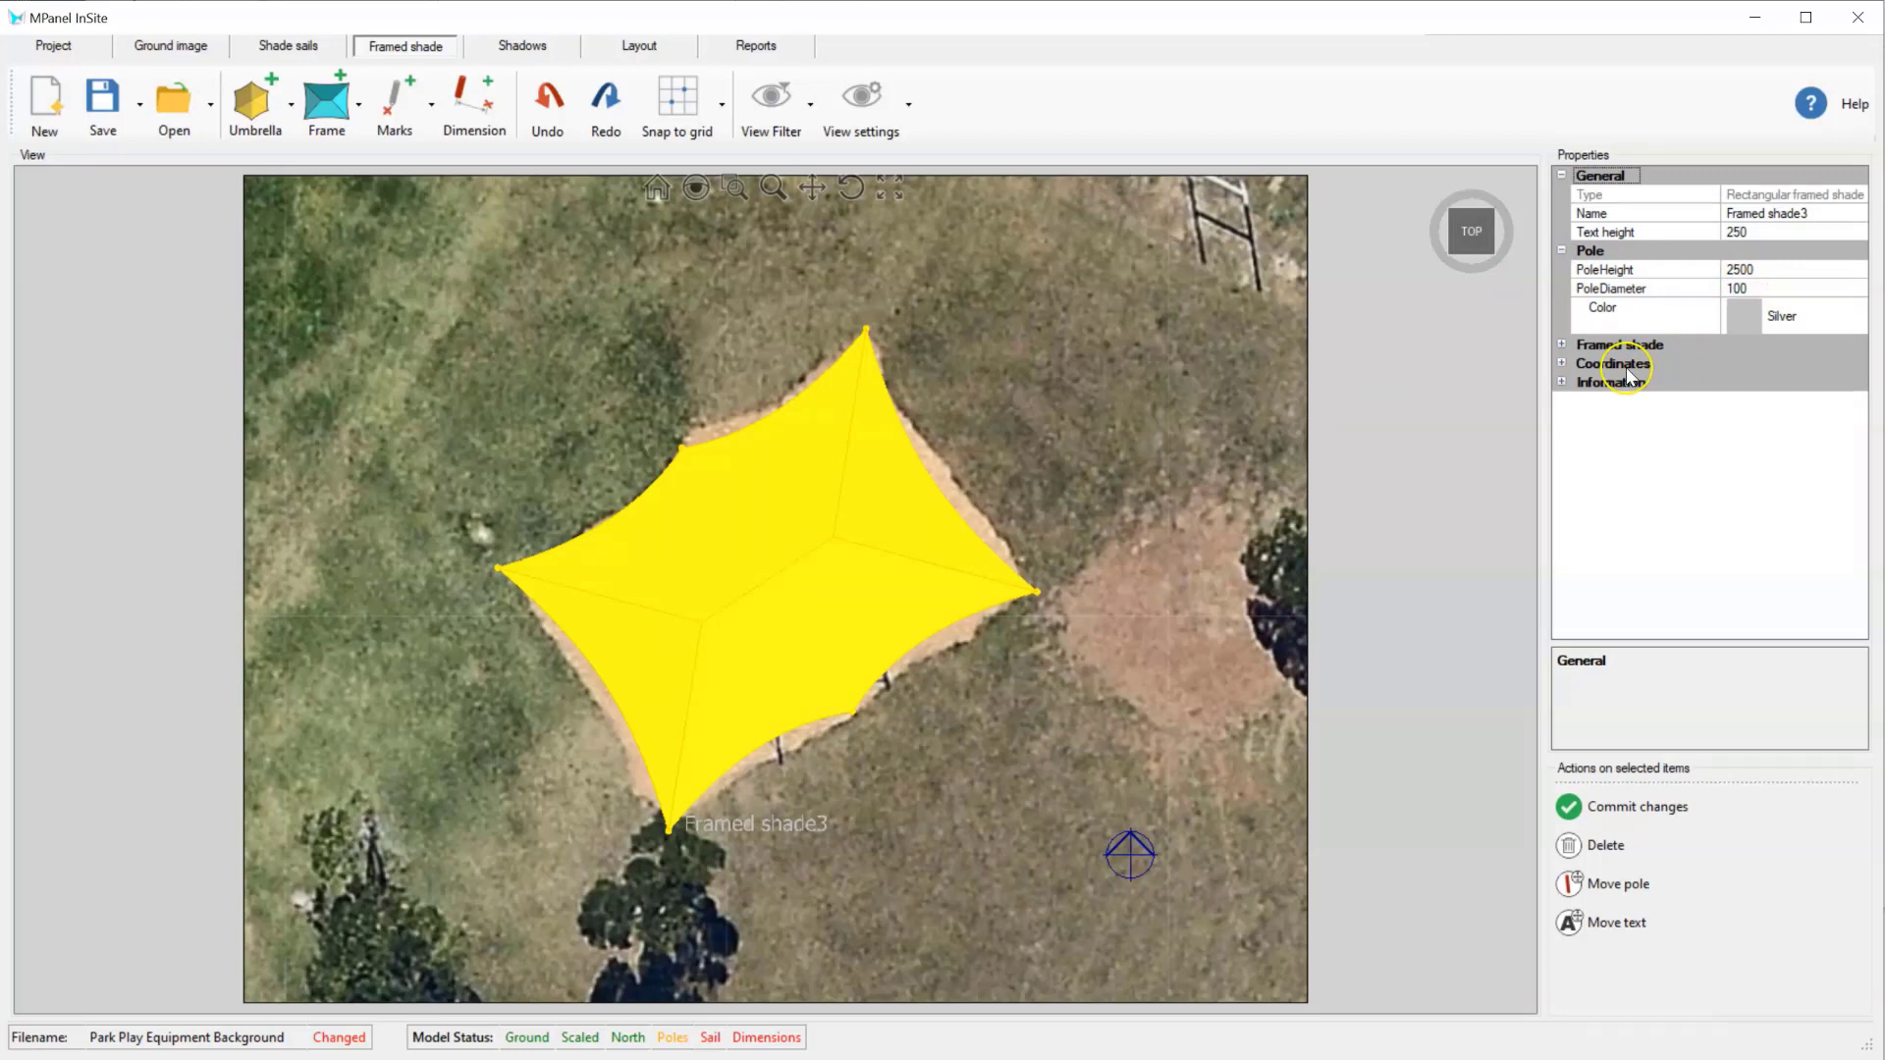
{"action": "left_click", "coordinate": [1591, 845]}
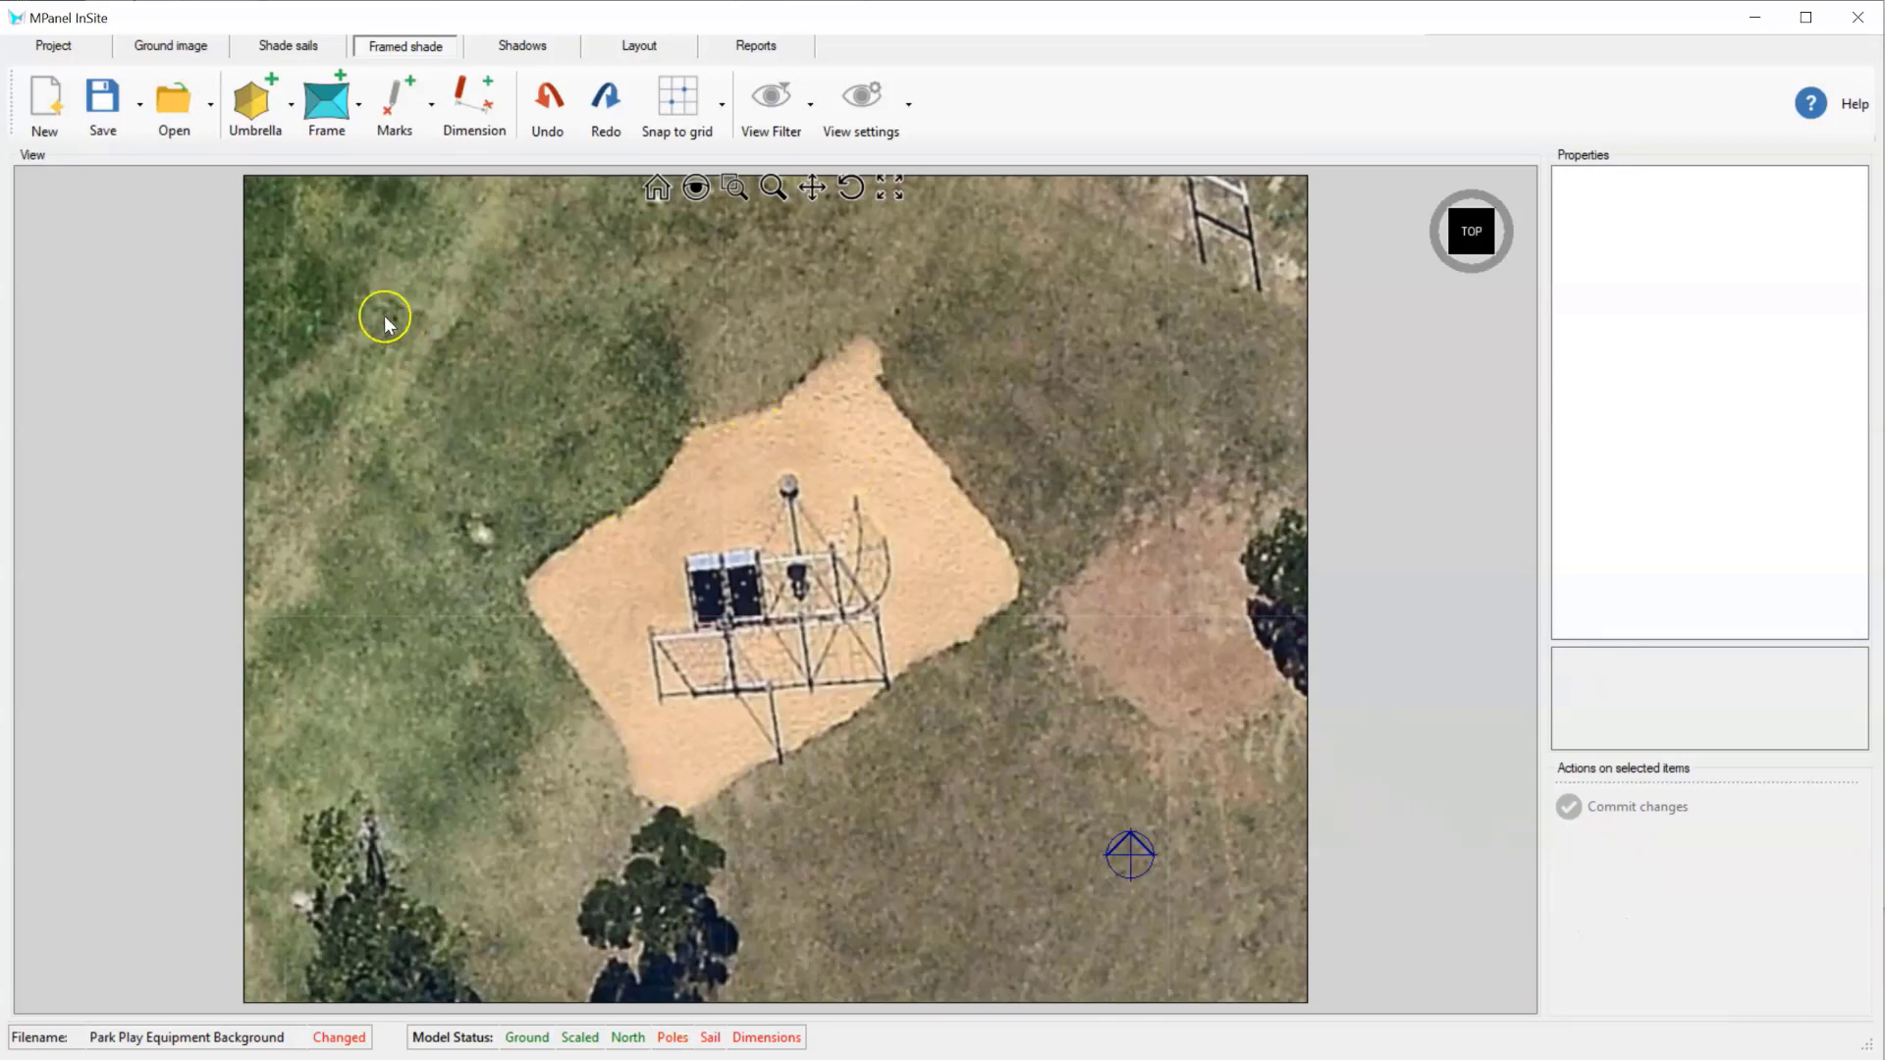
- Add a polygon framed shade with its first base near the sandpit's lower edge, below the play equipment
{"action": "left_click", "coordinate": [331, 116]}
{"action": "left_click", "coordinate": [343, 177]}
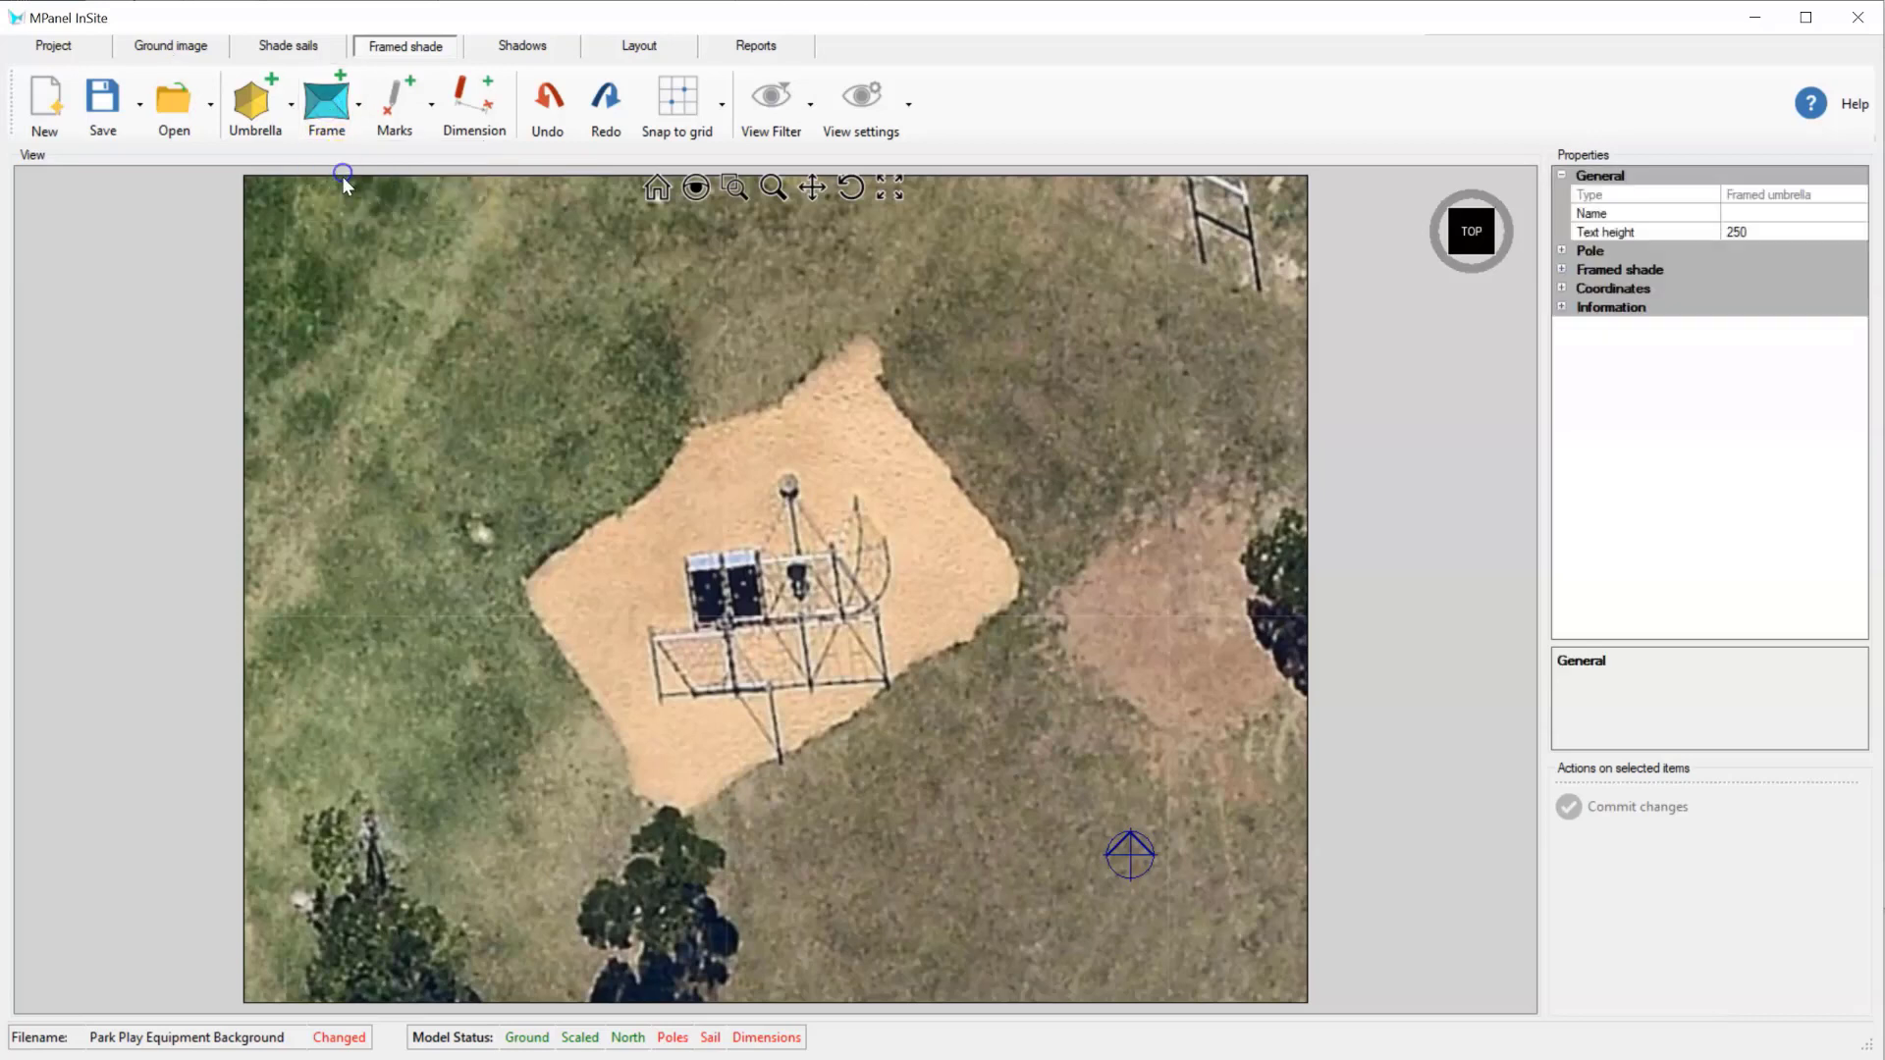
{"action": "left_click", "coordinate": [720, 766]}
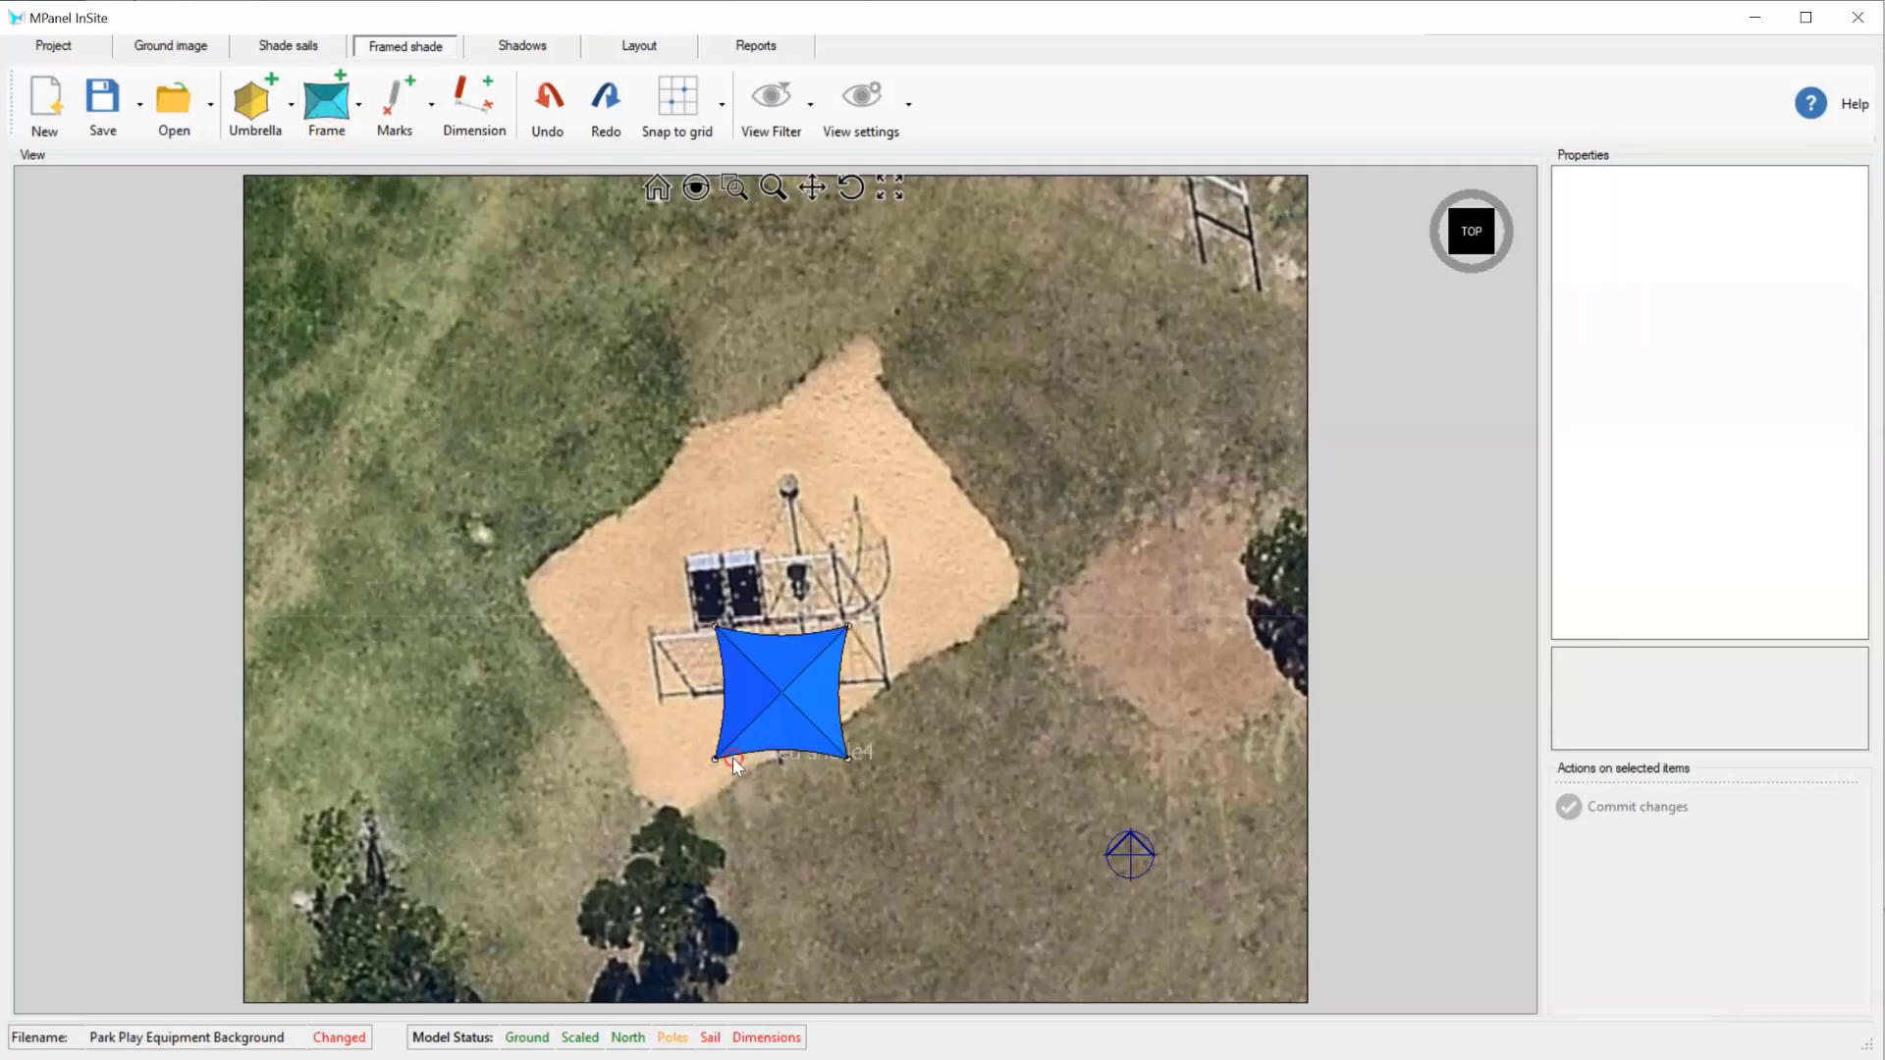
- Set the polygon framed shade's number of segments to 6 and commit the change
{"action": "left_click", "coordinate": [781, 735]}
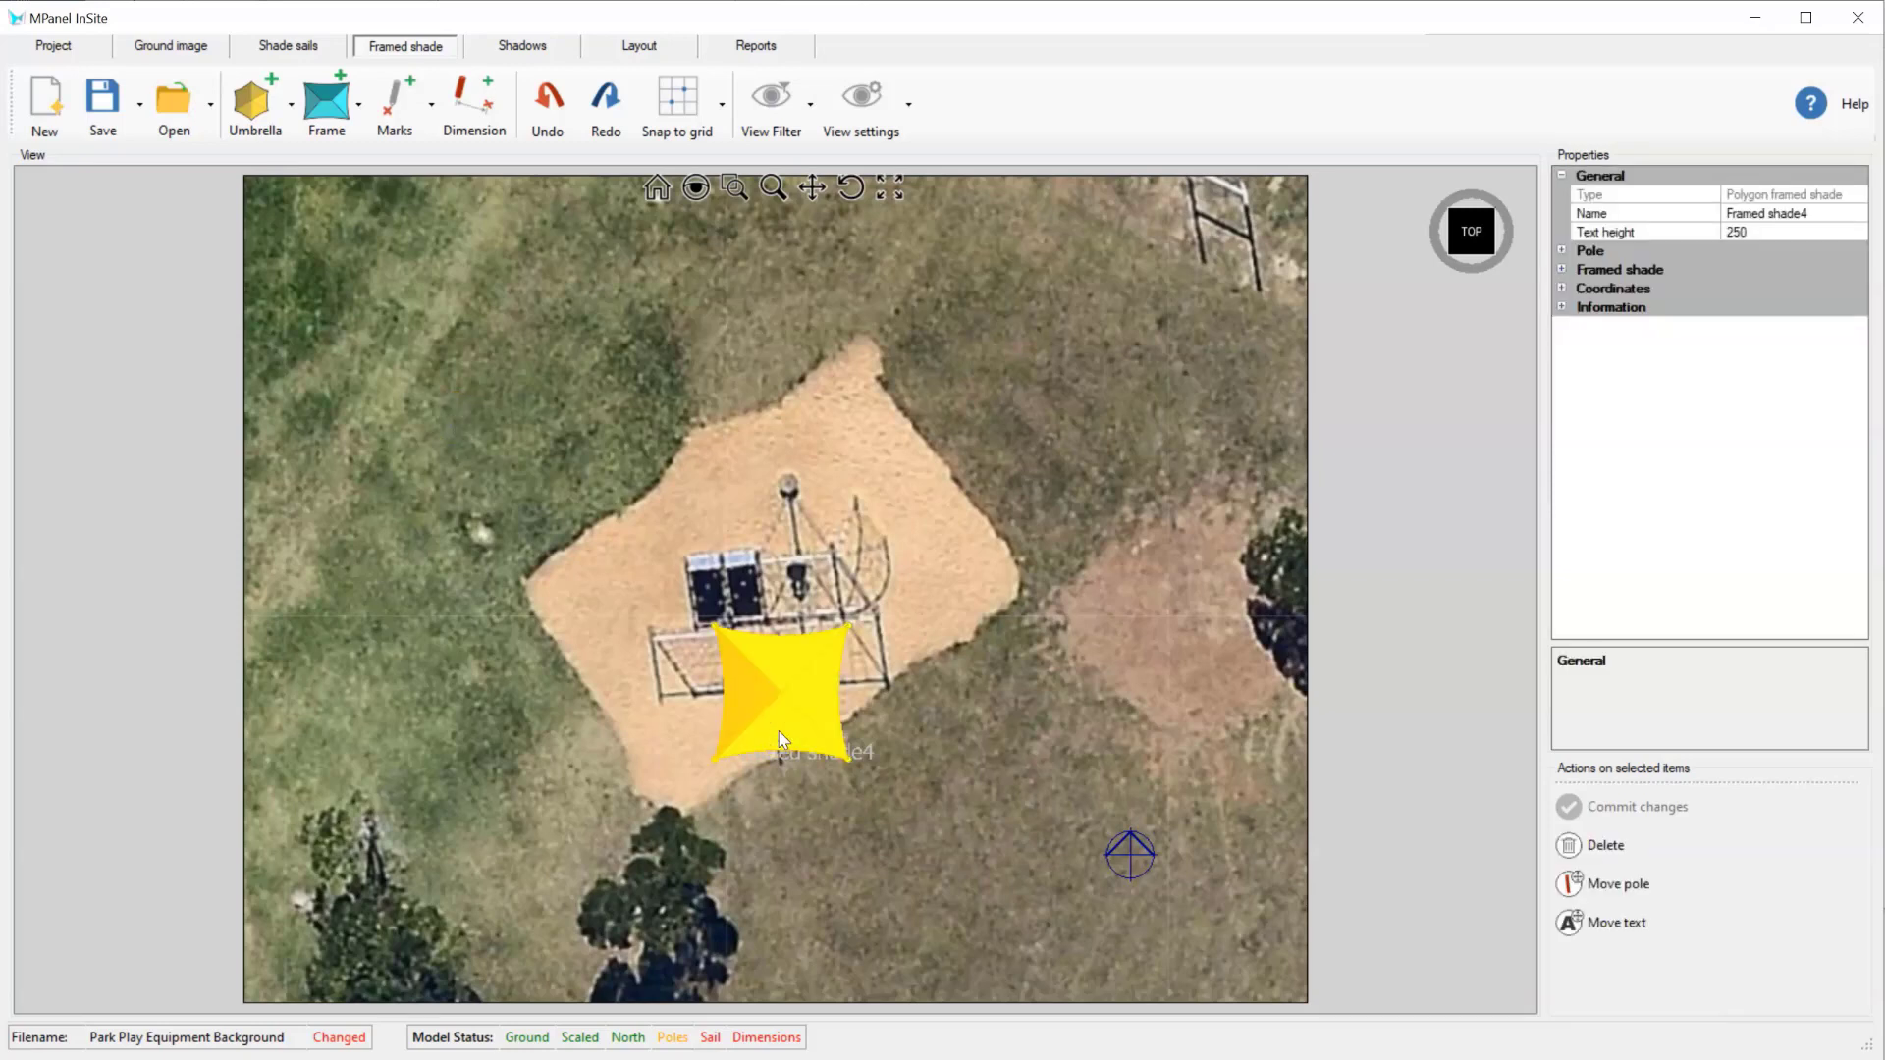
{"action": "left_click", "coordinate": [1562, 269]}
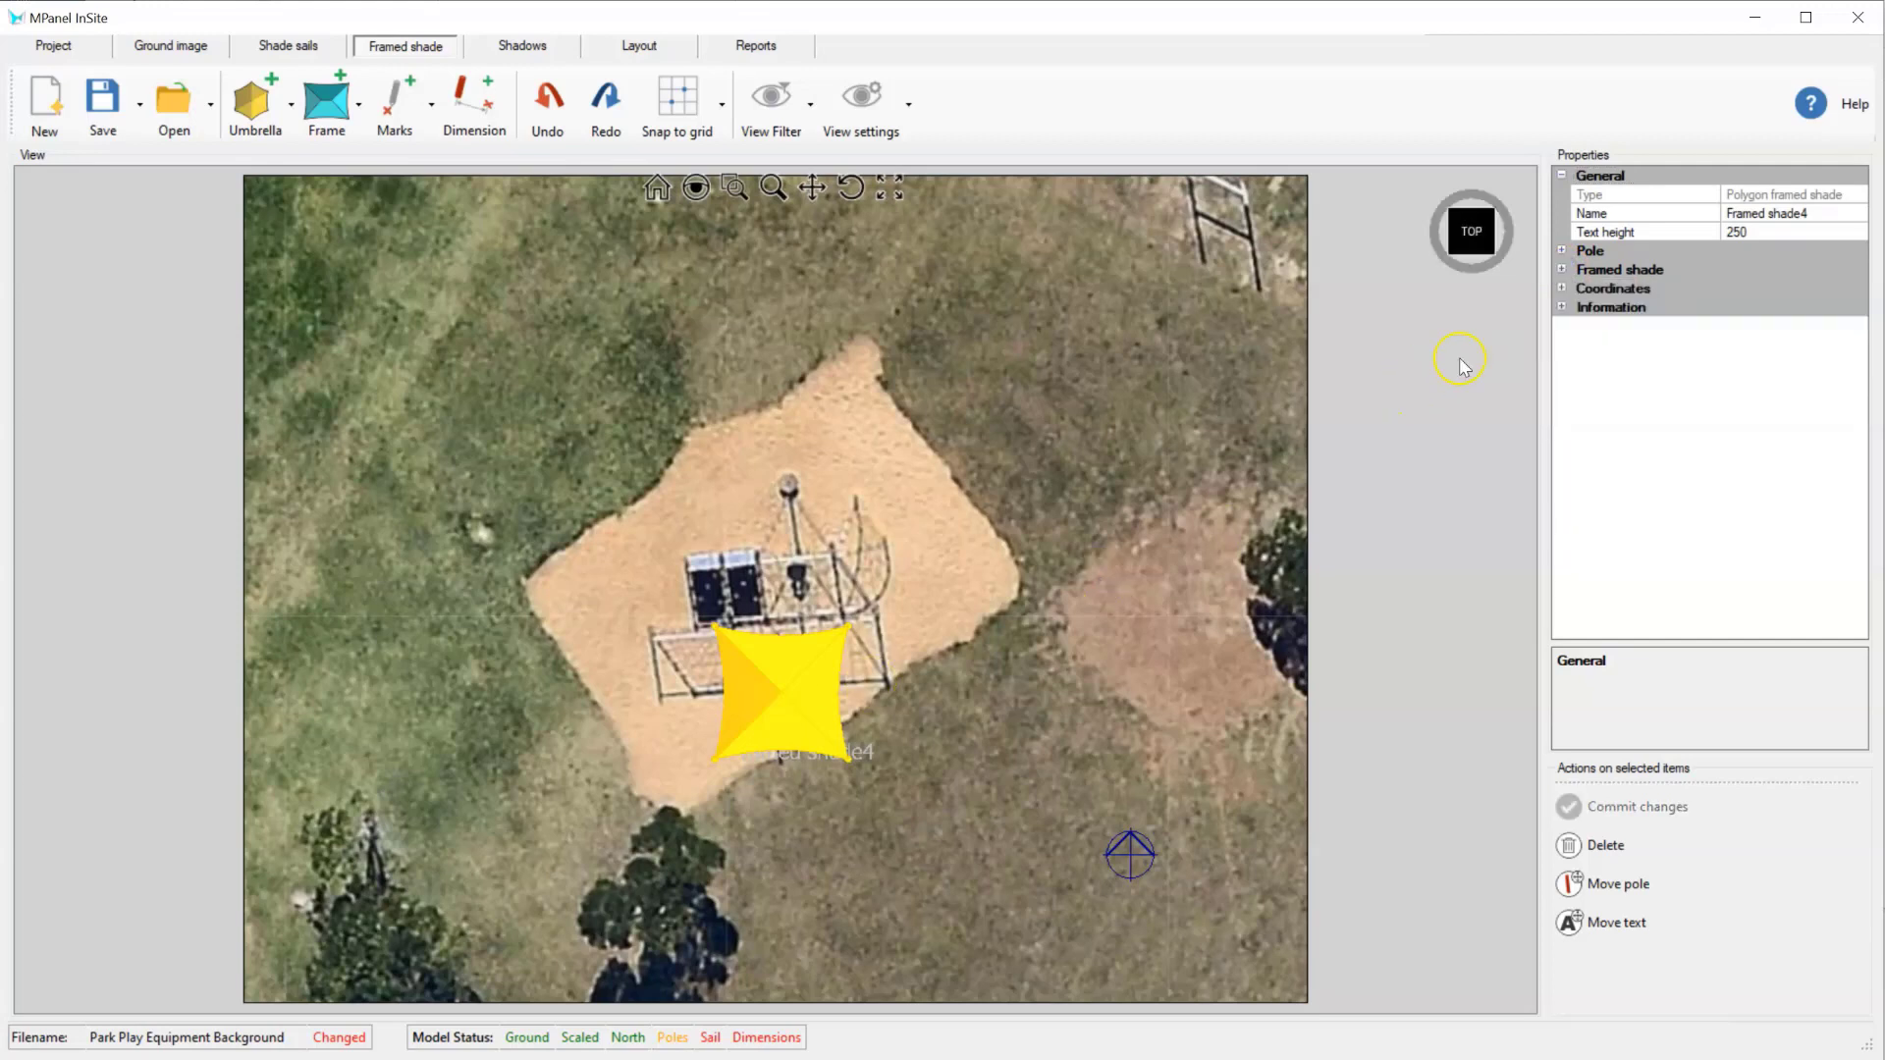
{"action": "left_click", "coordinate": [1562, 269]}
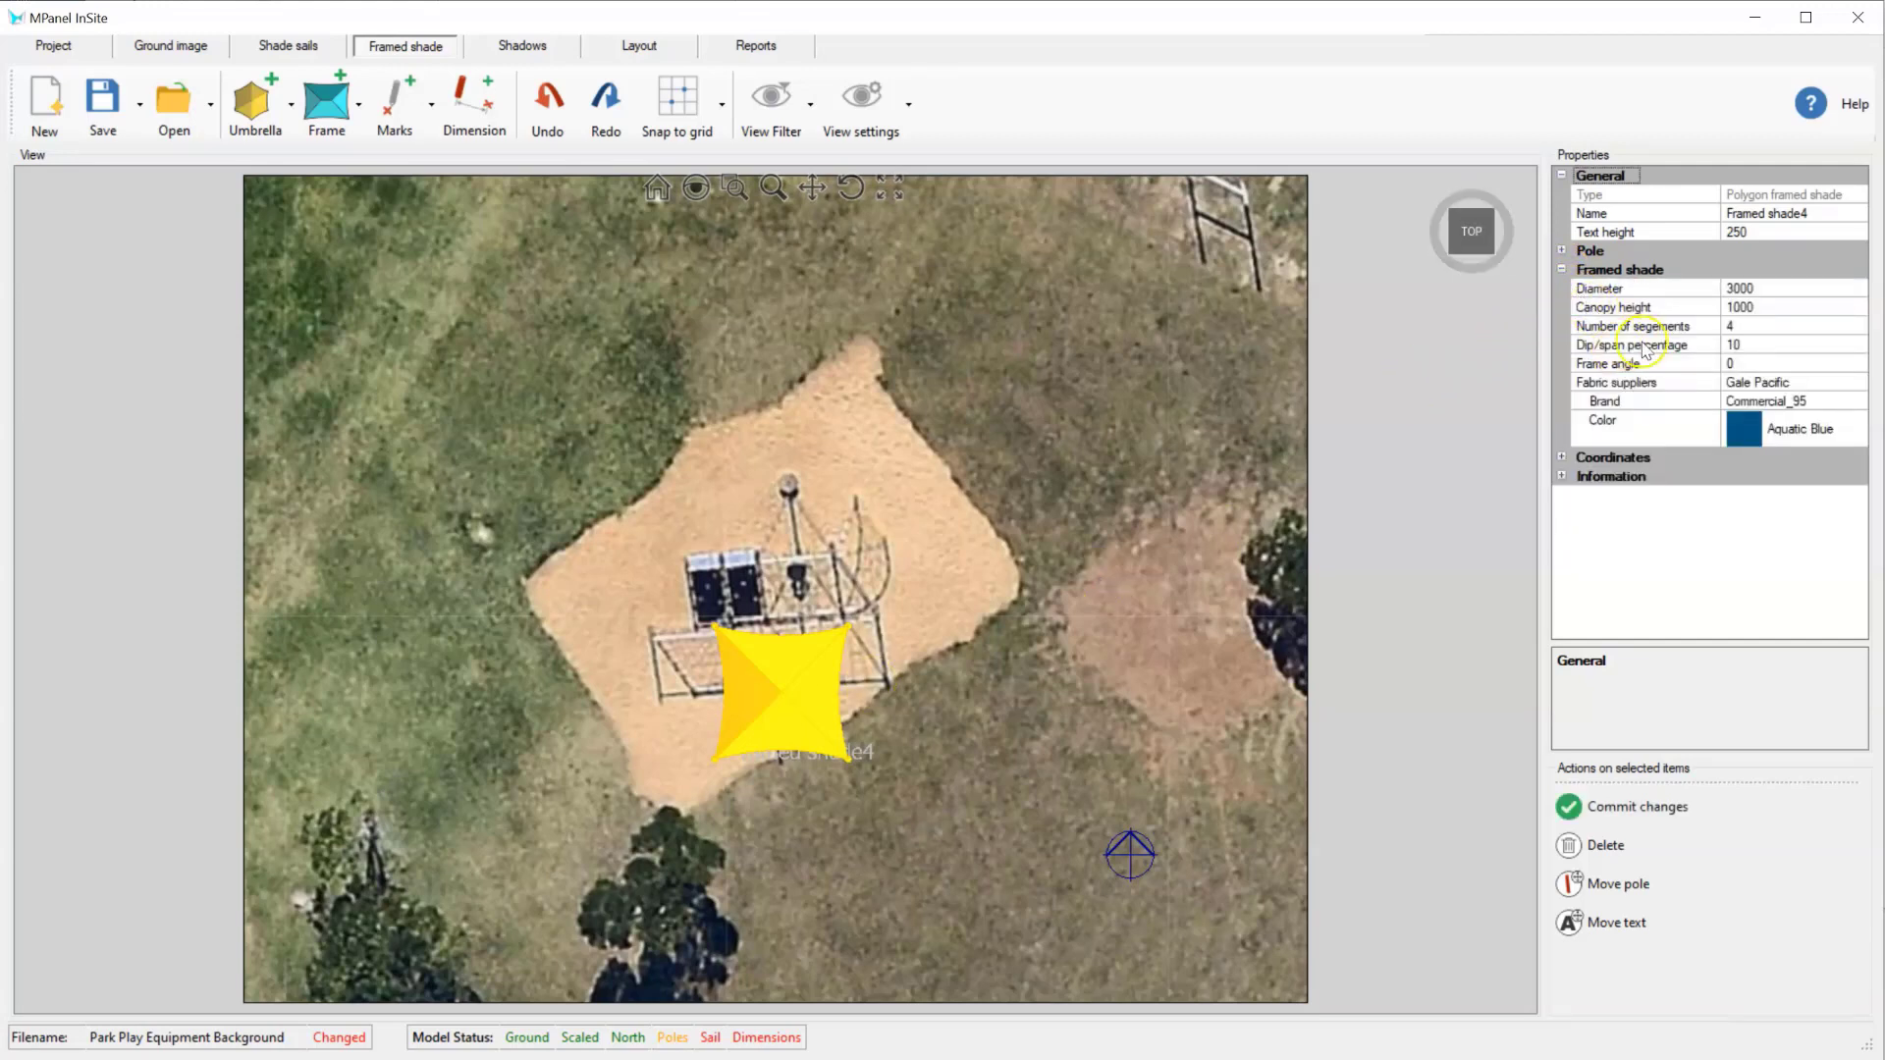
{"action": "left_click", "coordinate": [1736, 326]}
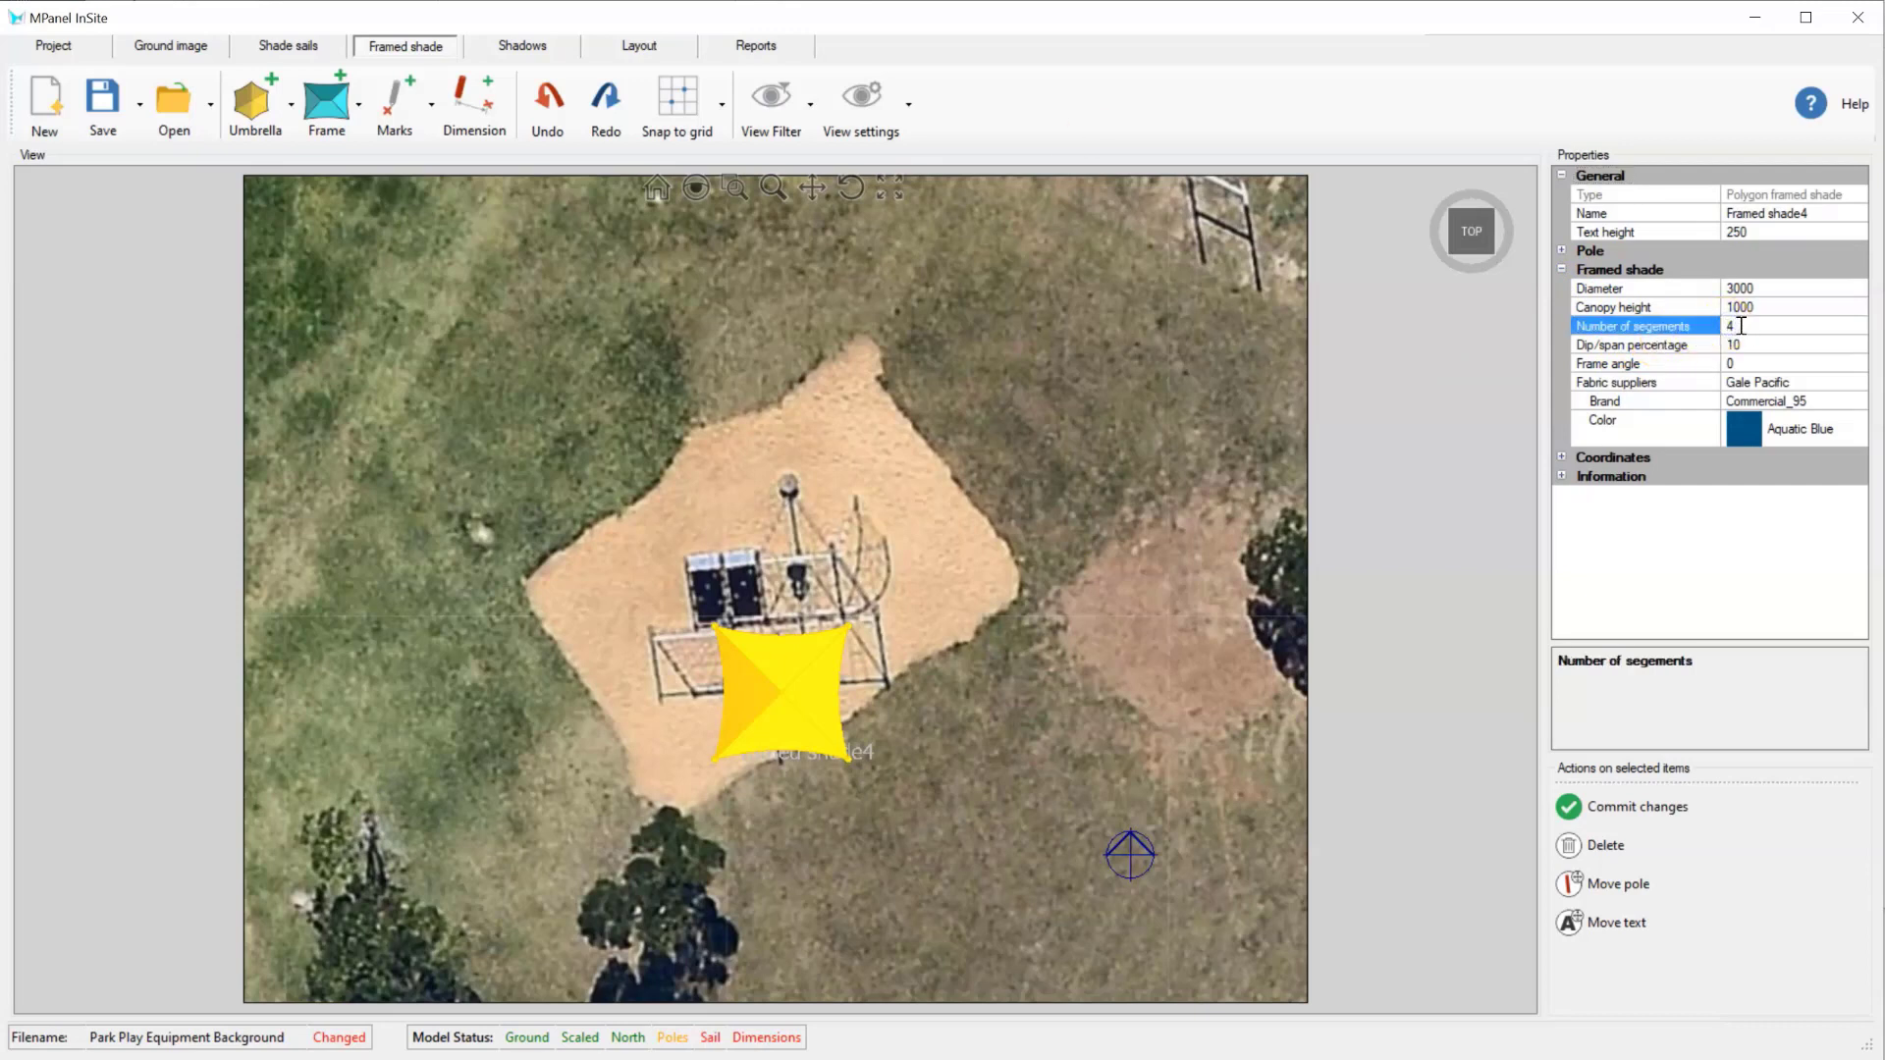
{"action": "type", "text": "6"}
{"action": "left_click", "coordinate": [1658, 808]}
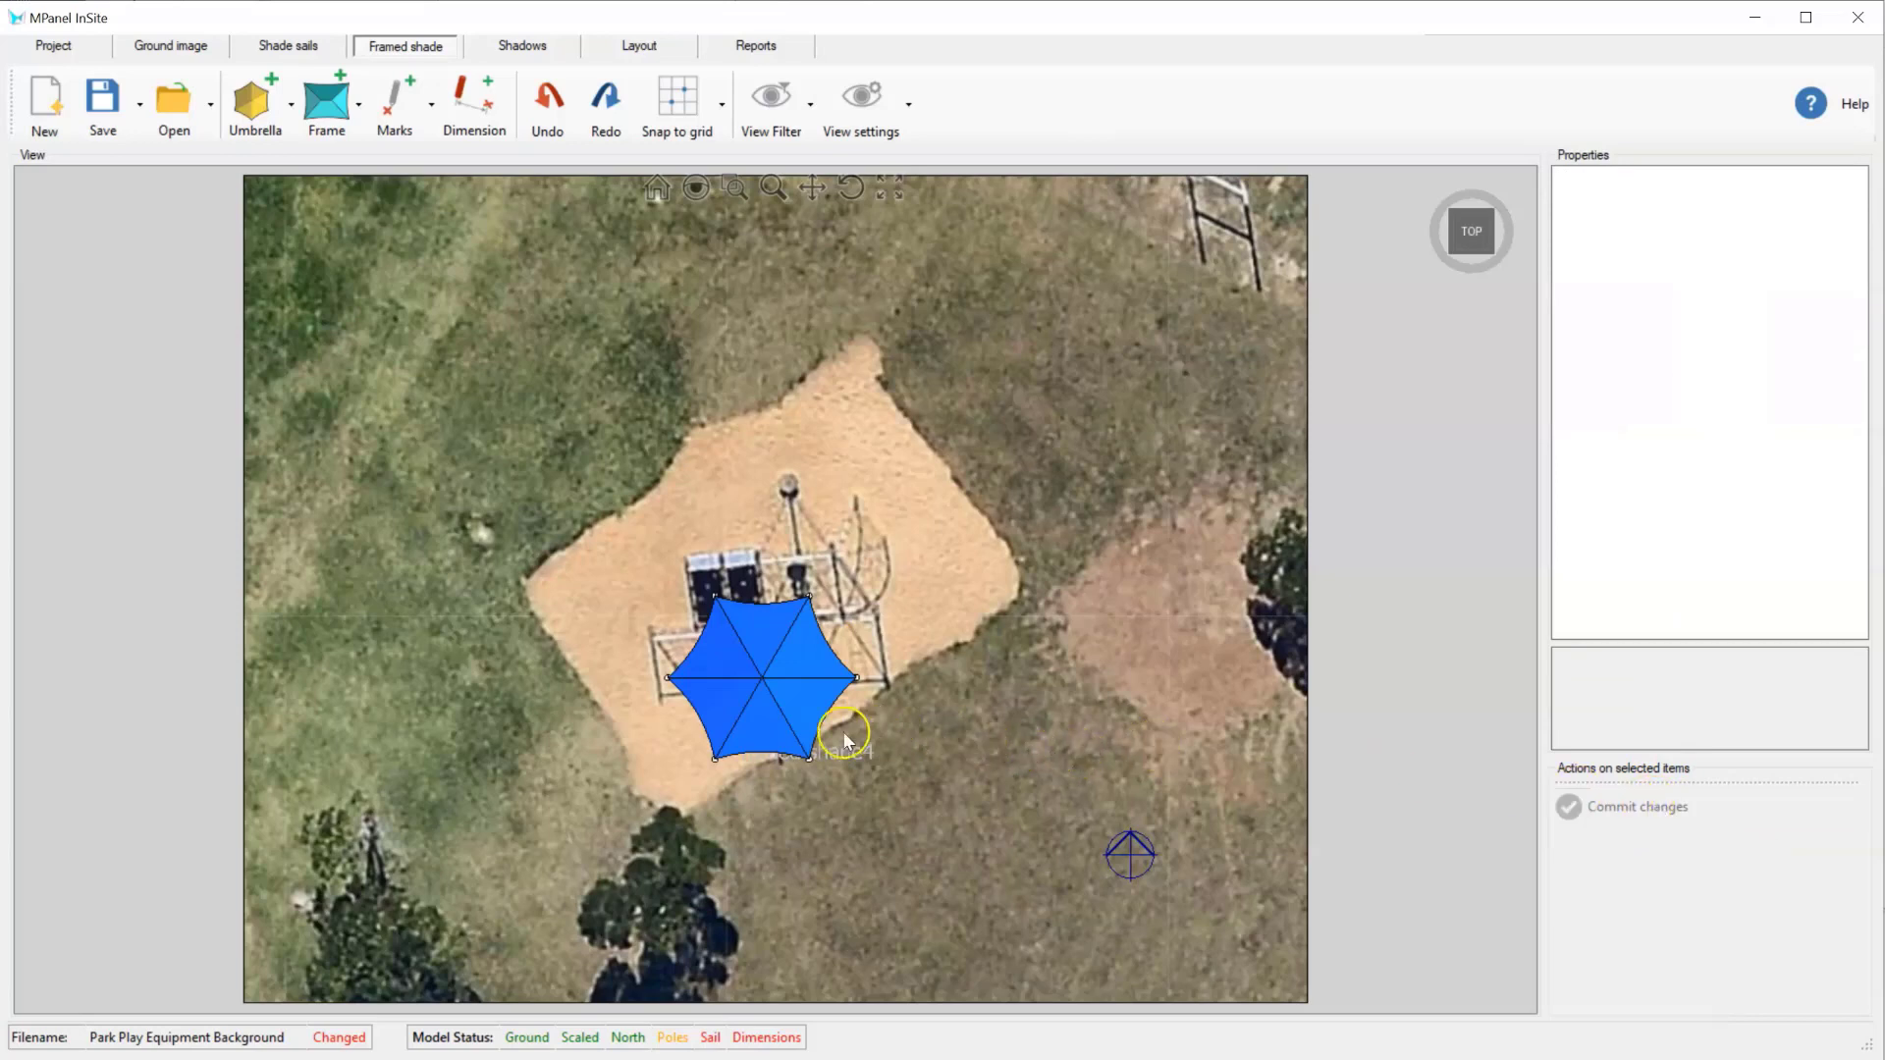
- Set the polygon framed shade's diameter to 7000 and commit the change
{"action": "left_click", "coordinate": [807, 725]}
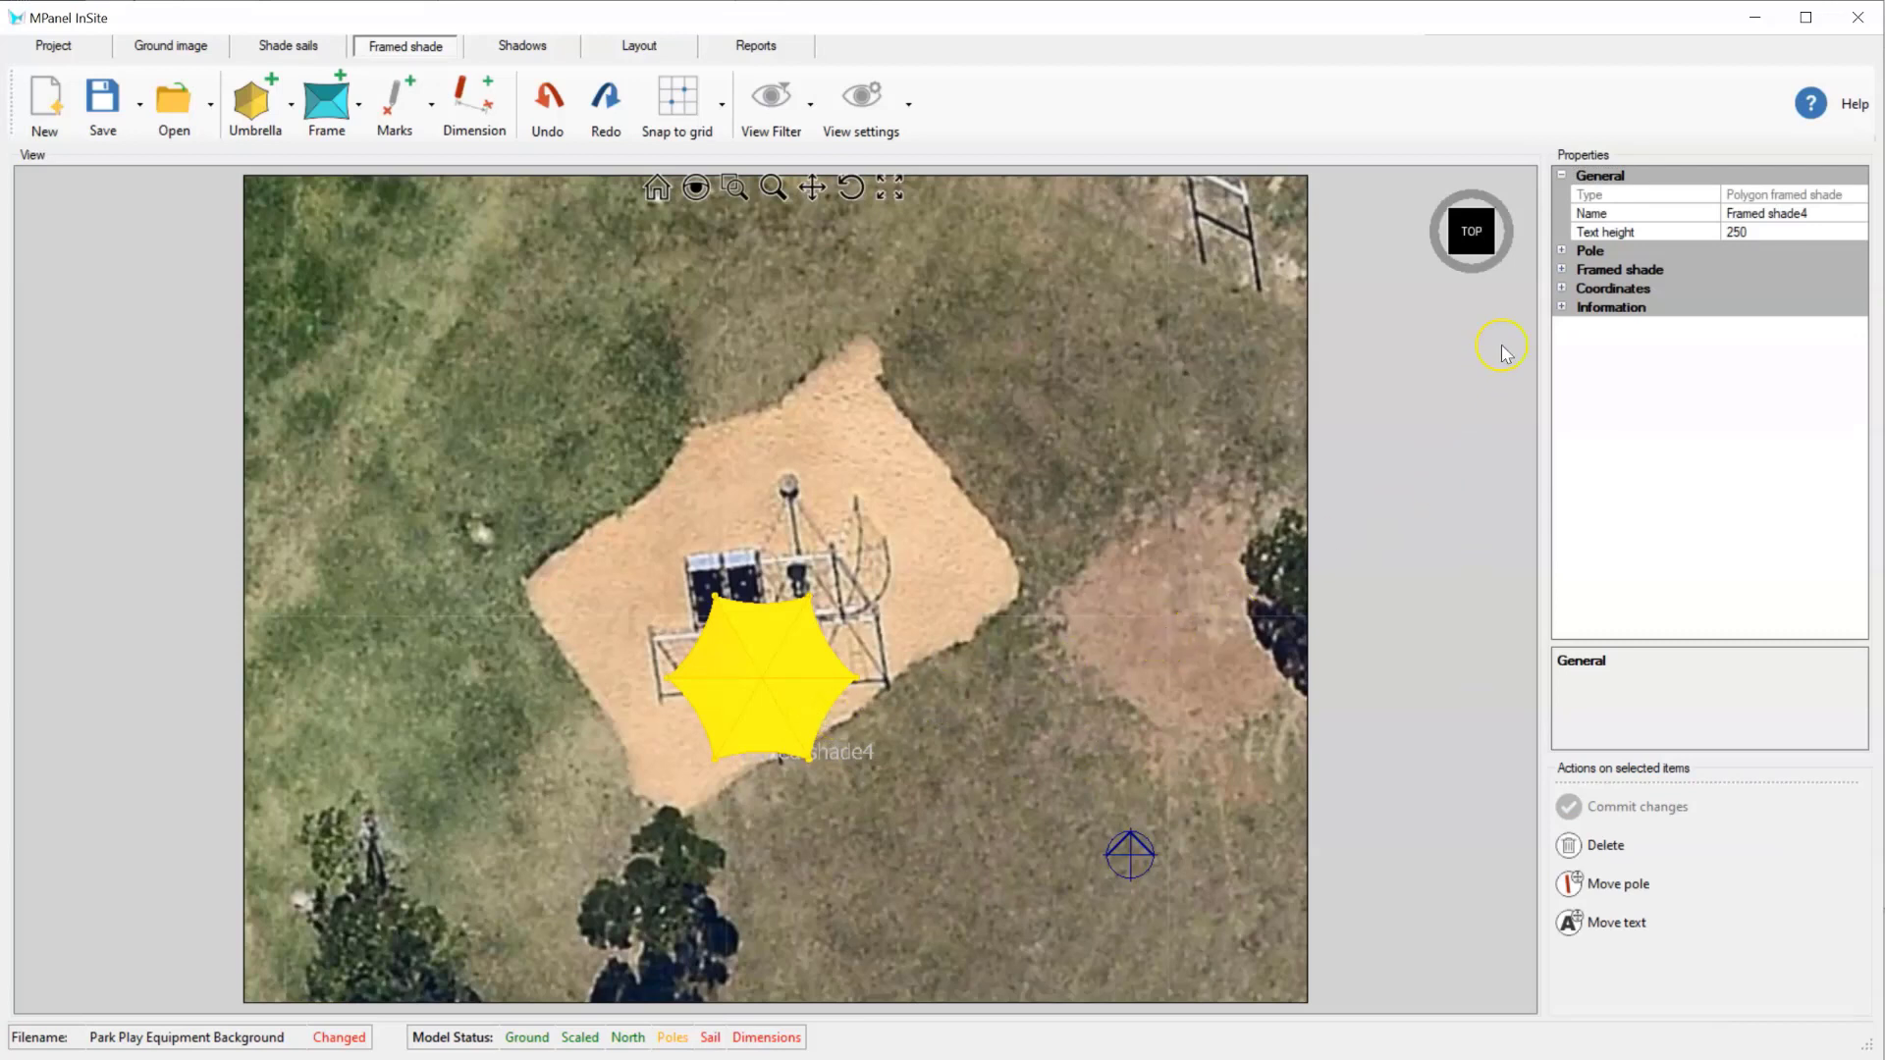
{"action": "left_click", "coordinate": [1561, 269]}
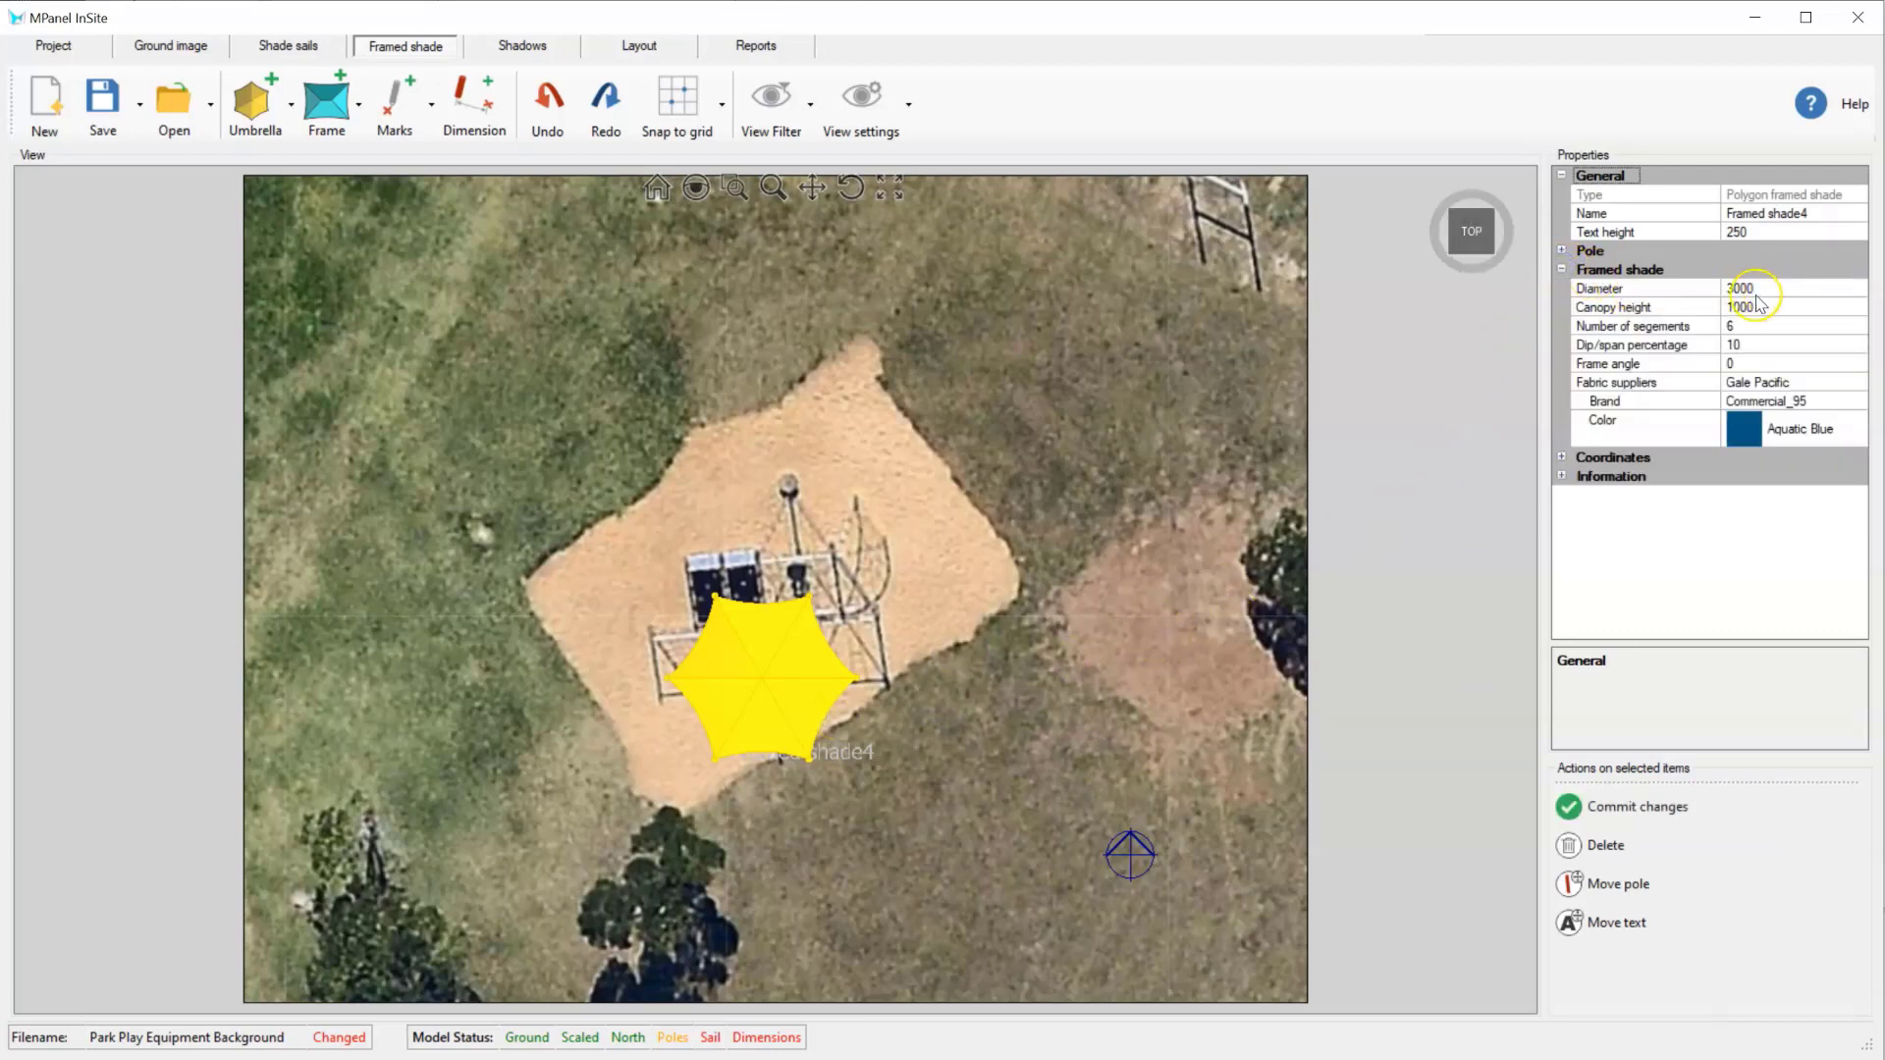
{"action": "left_click", "coordinate": [1733, 288]}
{"action": "left_click_drag", "start_coordinate": [1735, 289], "coordinate": [1720, 289]}
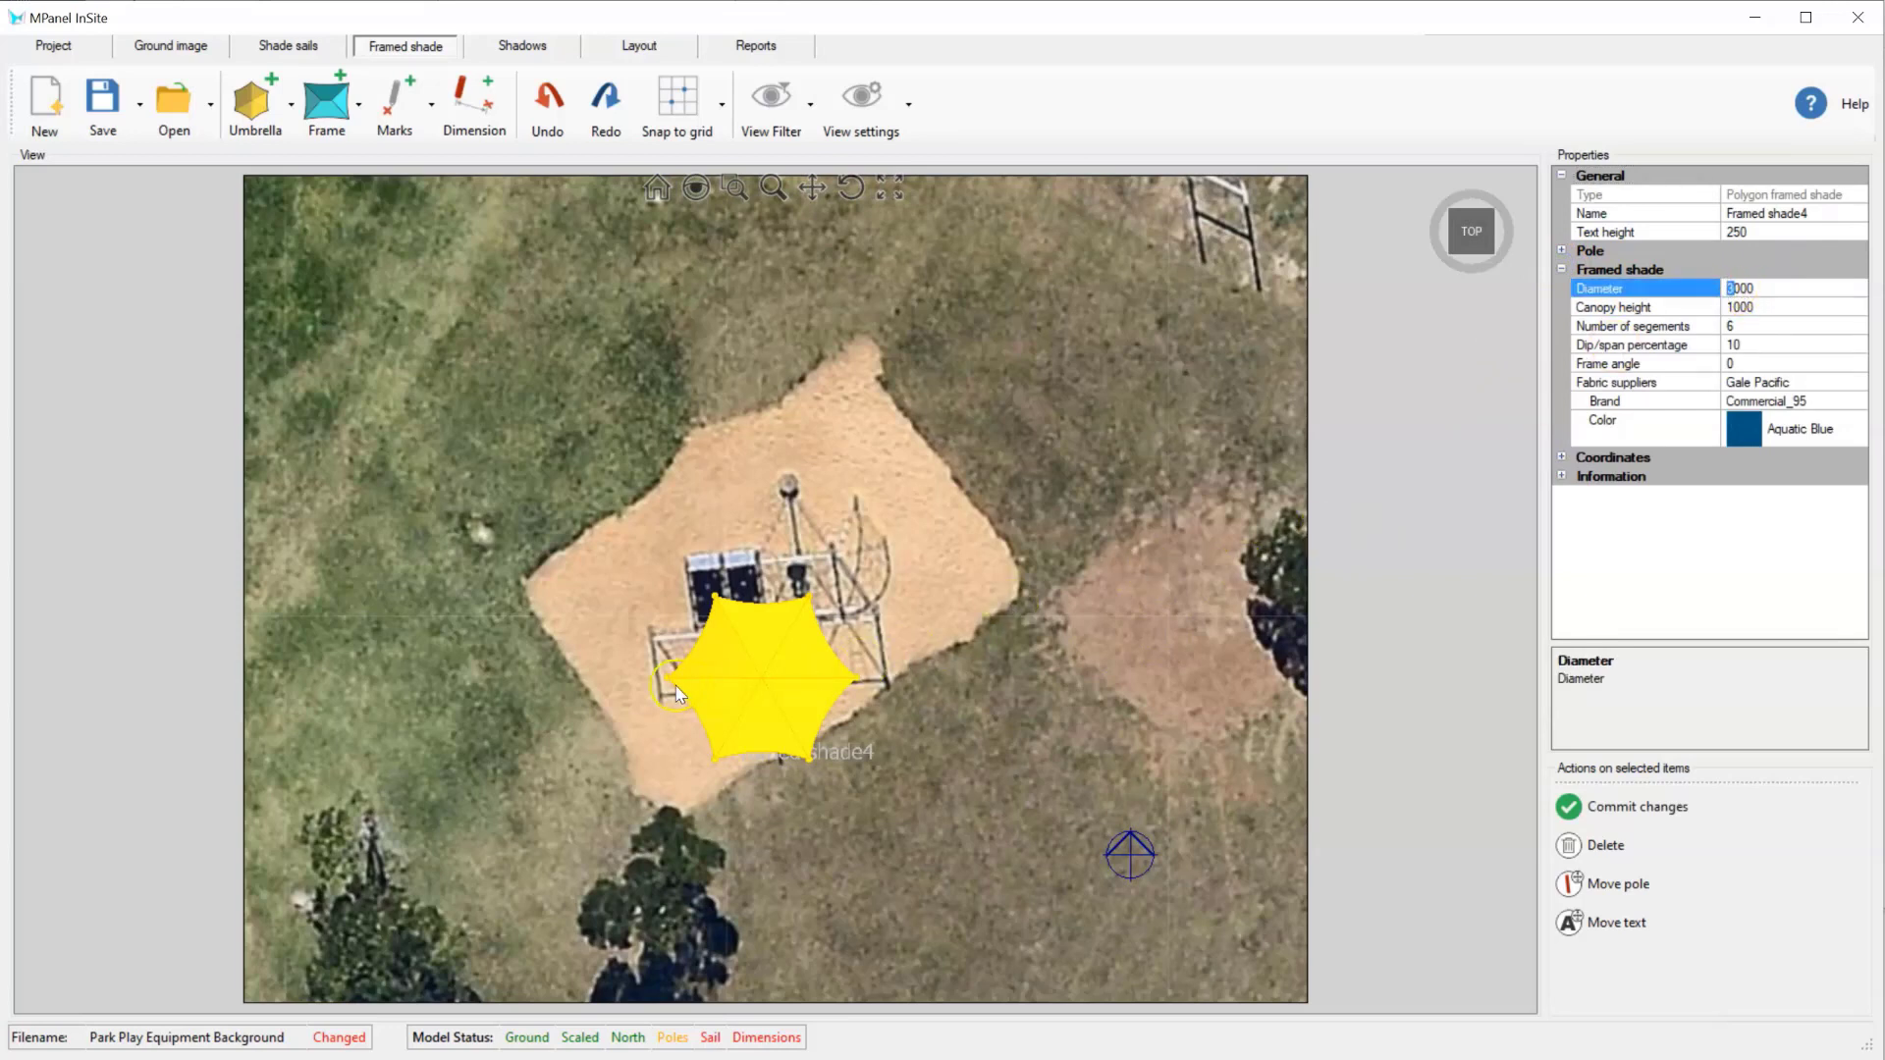
{"action": "type", "text": "7"}
{"action": "left_click", "coordinate": [1591, 809]}
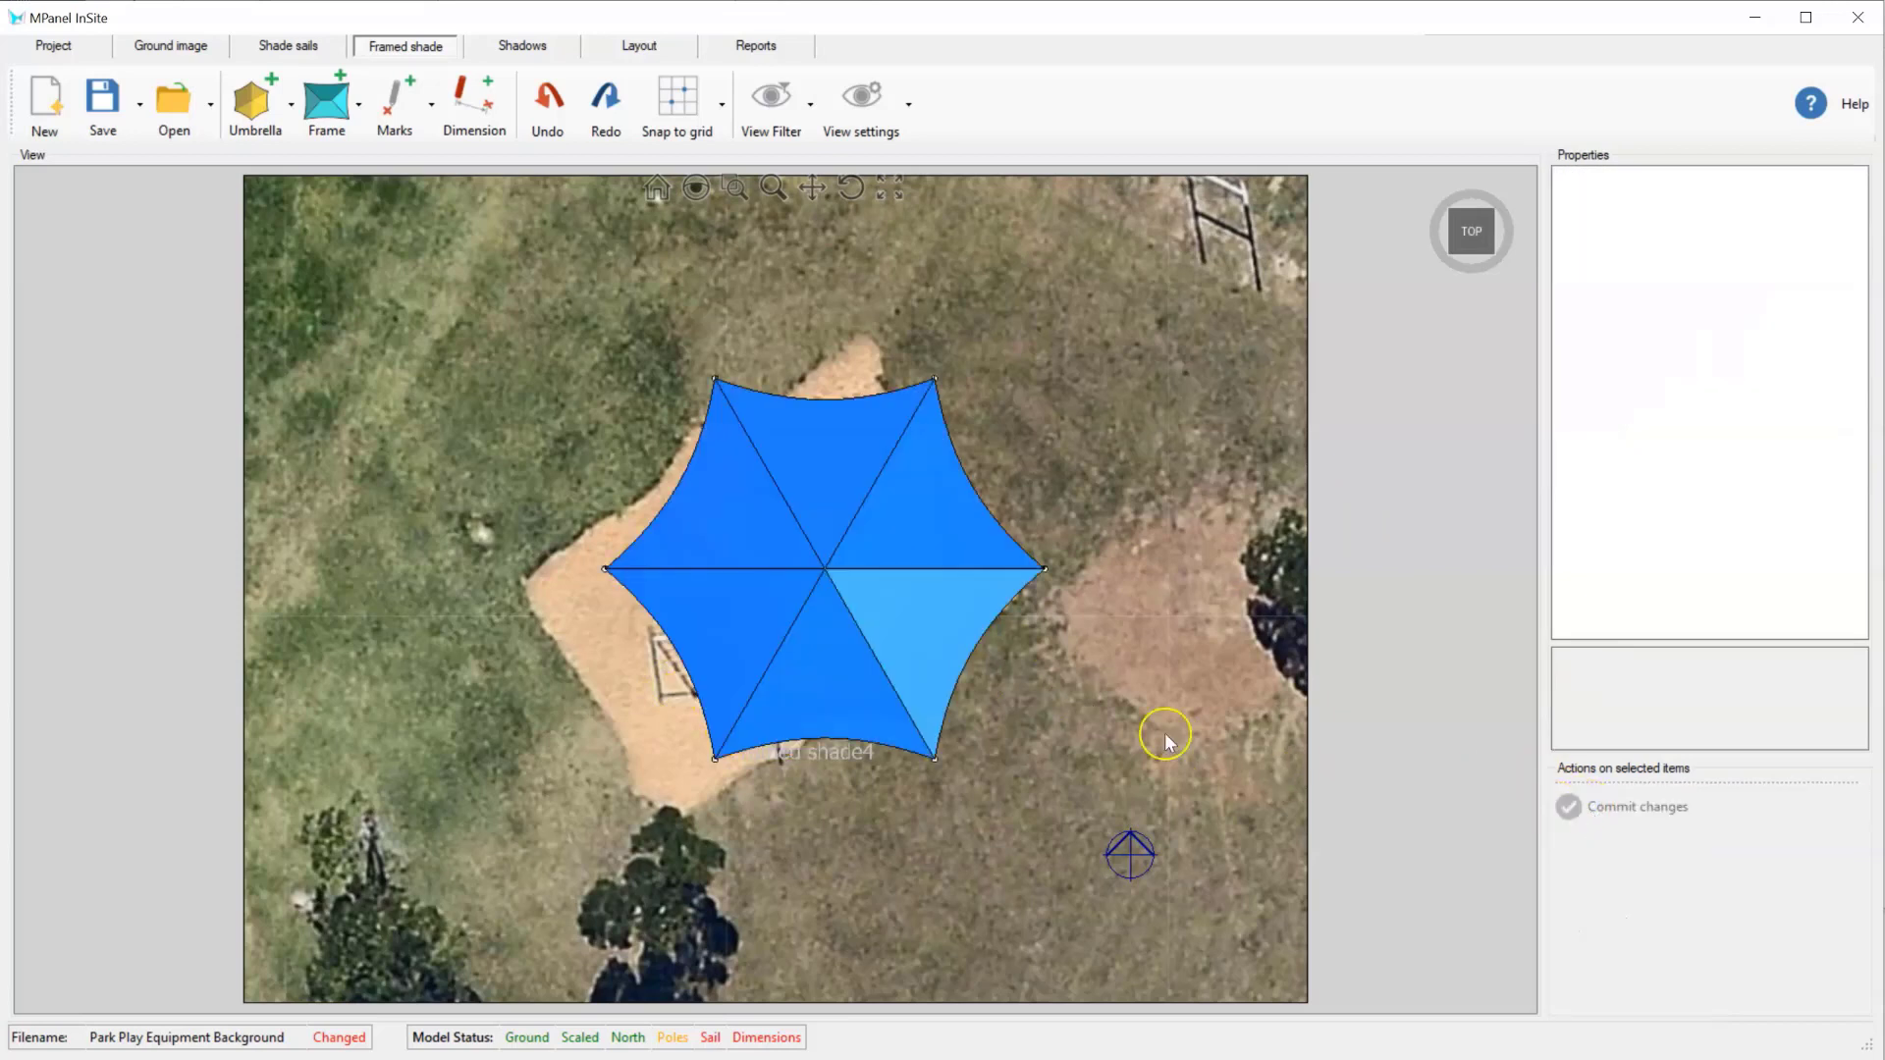
- Set the polygon framed shade's number of segments to 5 and commit the change
{"action": "left_click", "coordinate": [915, 652]}
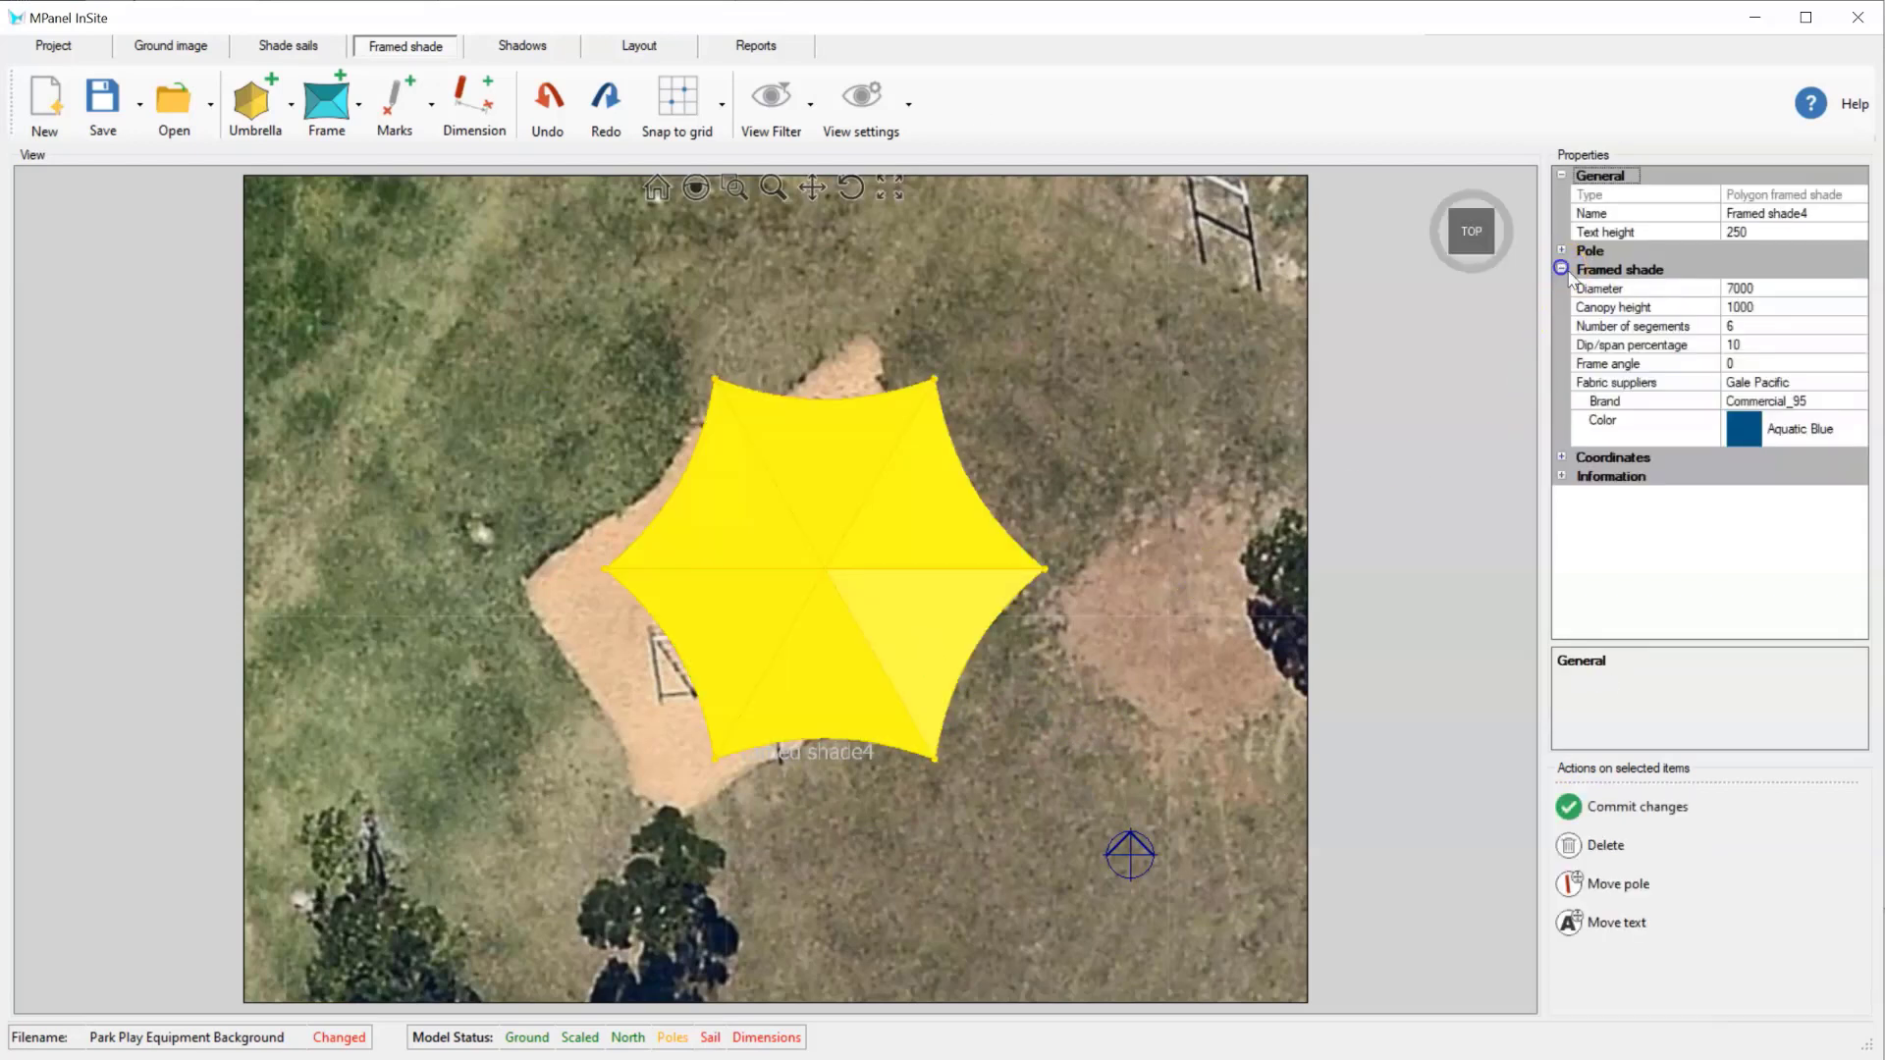
{"action": "left_click", "coordinate": [1752, 323]}
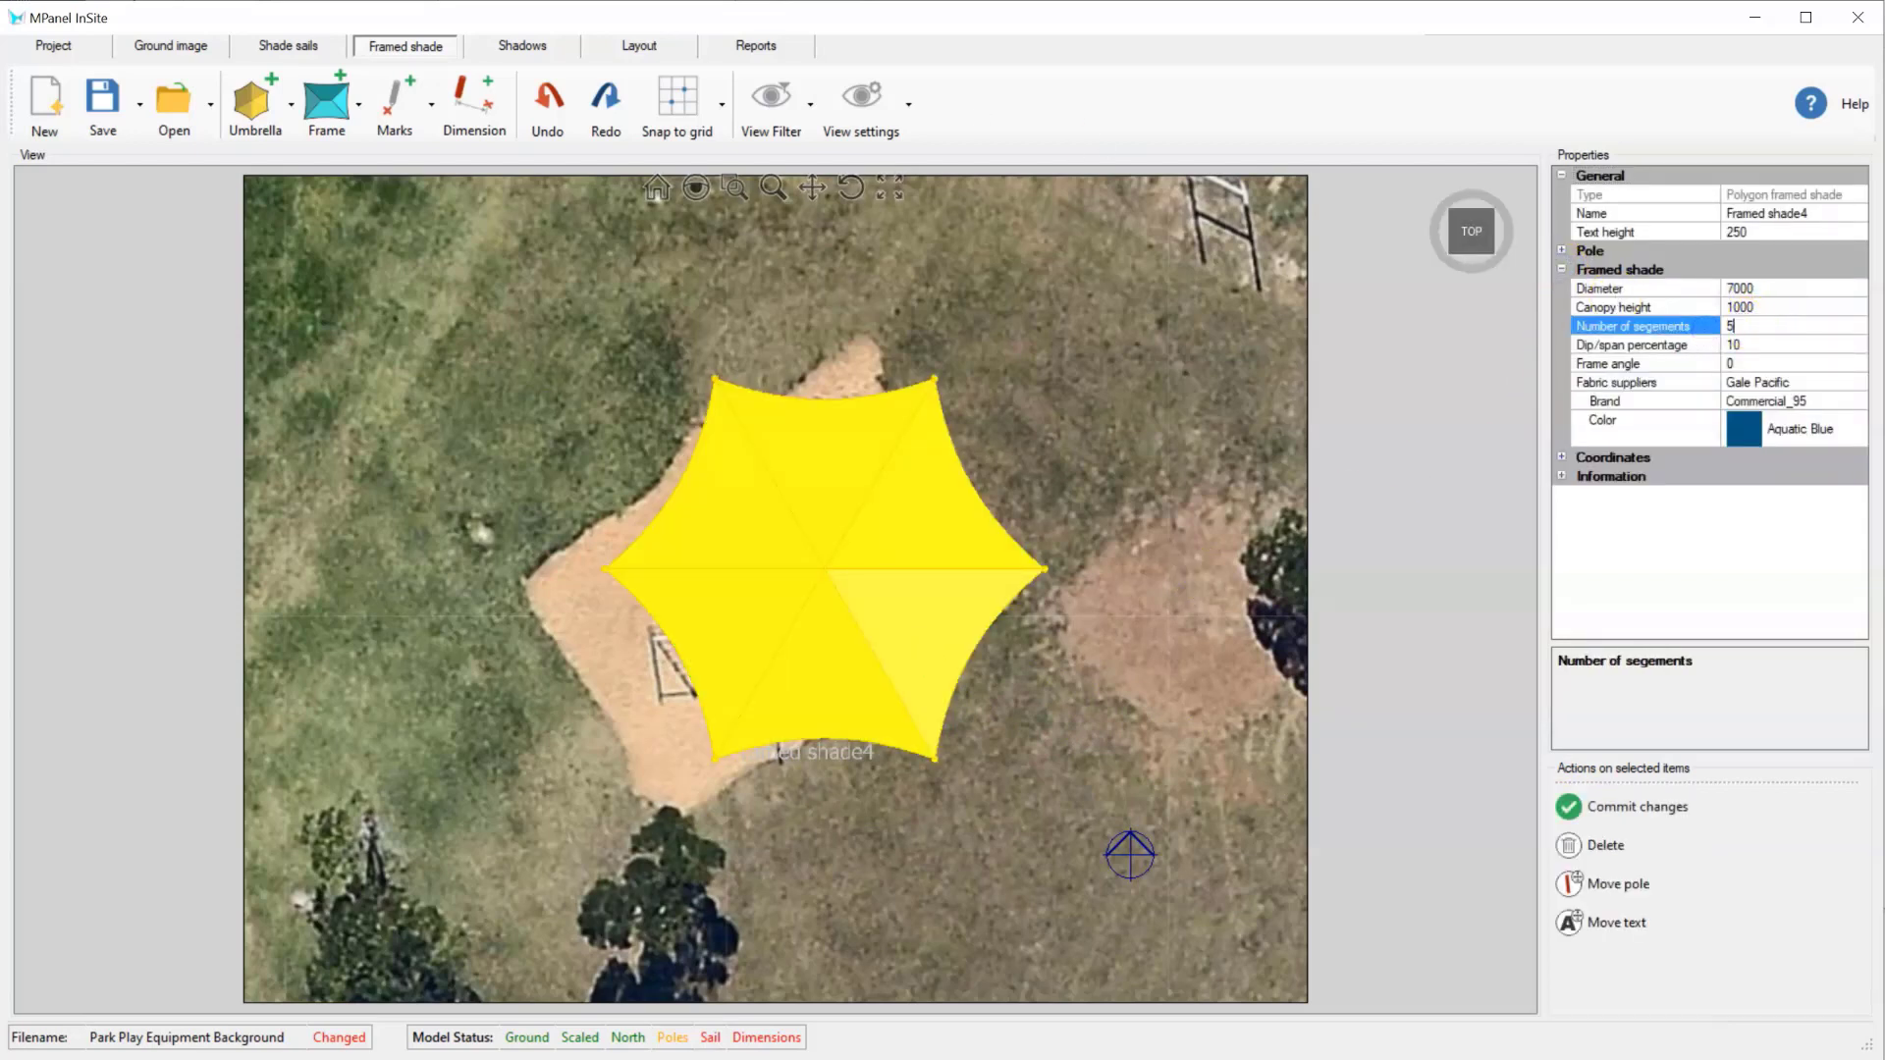
{"action": "left_click", "coordinate": [1630, 807]}
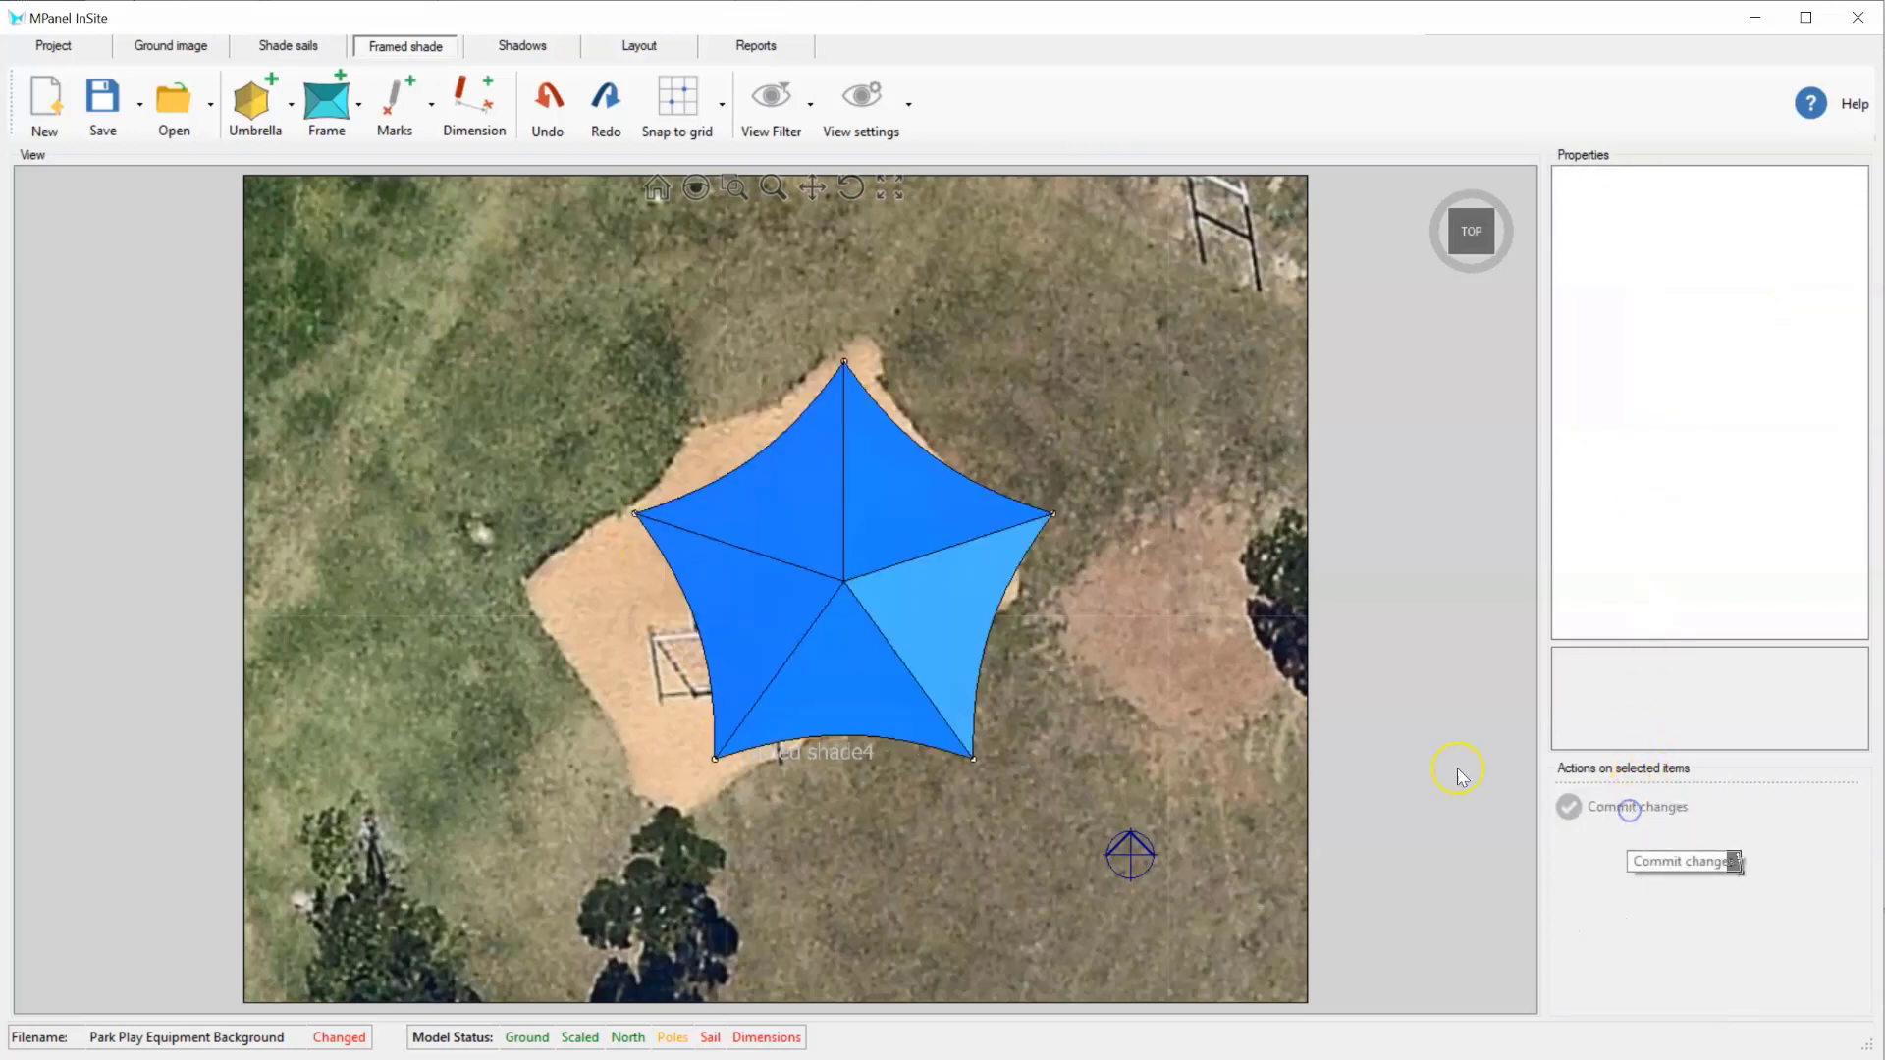
- Set the polygon framed shade's frame angle to 33 degrees and commit the change
{"action": "left_click", "coordinate": [934, 611]}
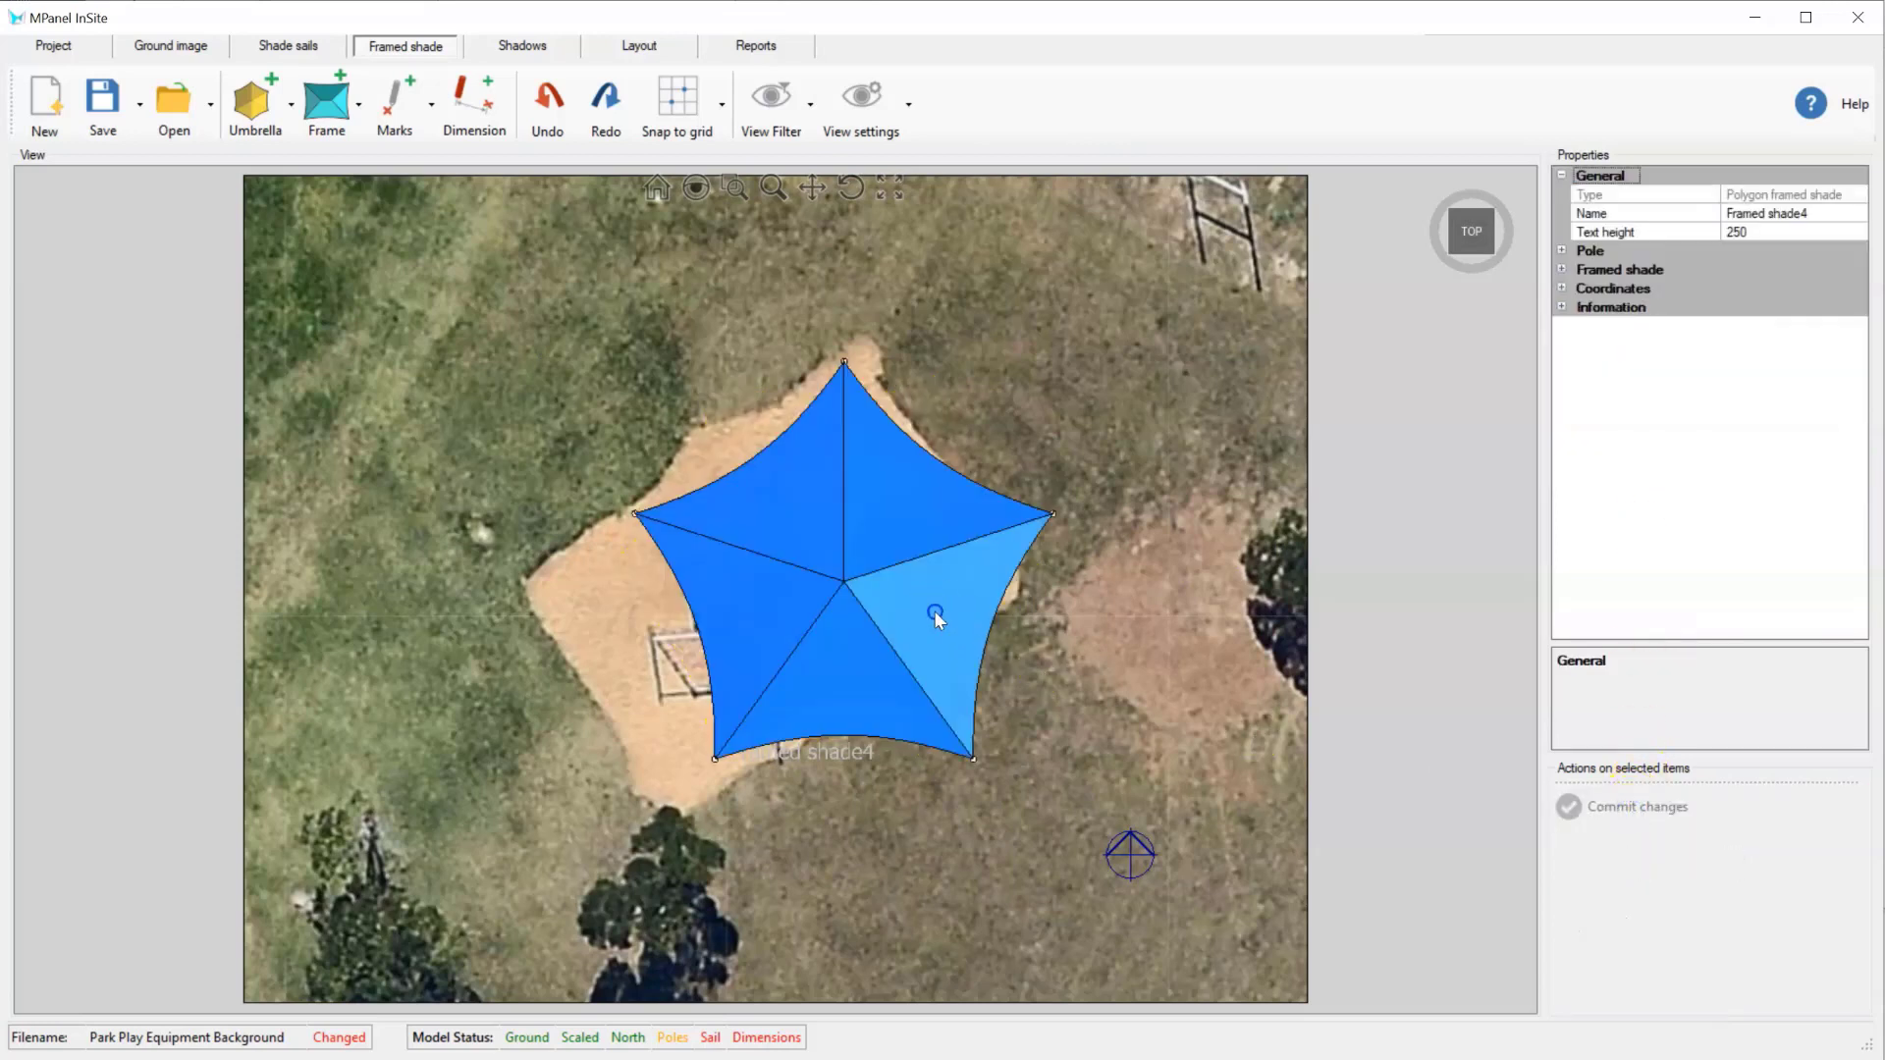
{"action": "left_click", "coordinate": [1562, 270]}
{"action": "left_click", "coordinate": [1748, 361]}
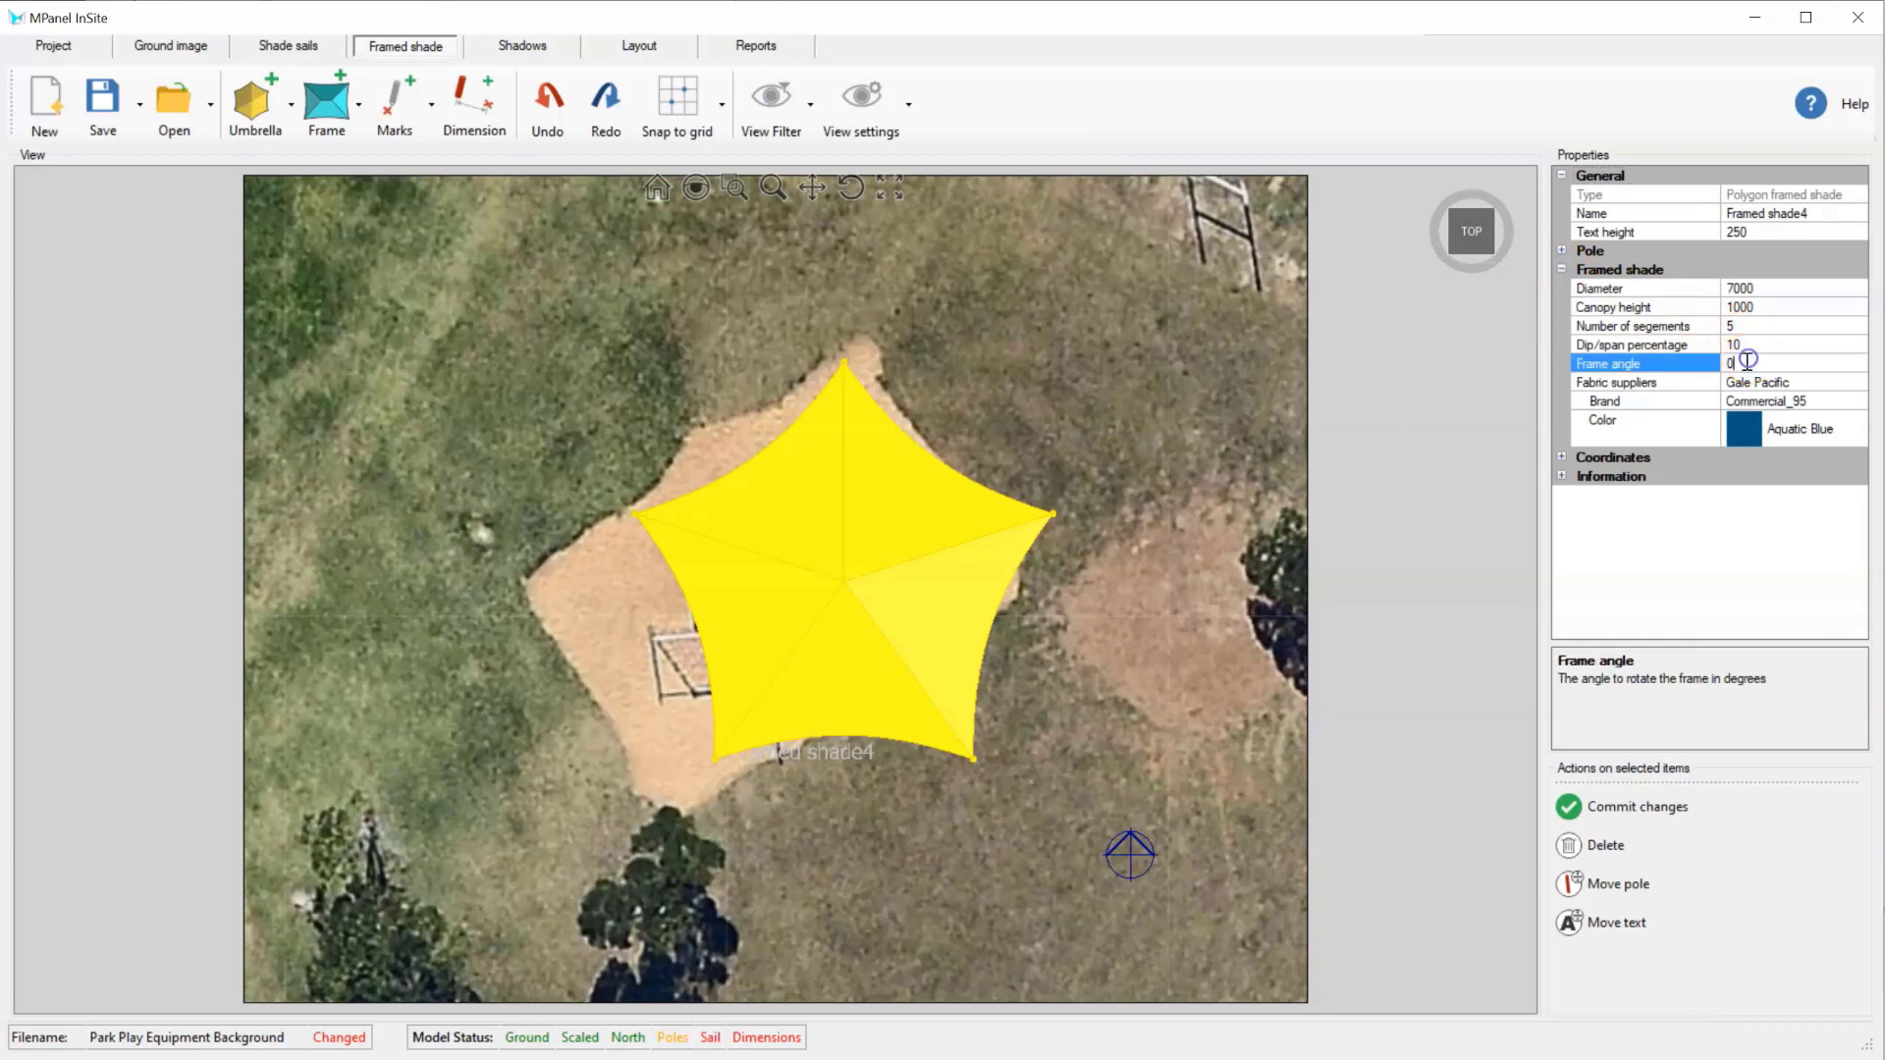
{"action": "type", "text": "33"}
{"action": "left_click", "coordinate": [1620, 805]}
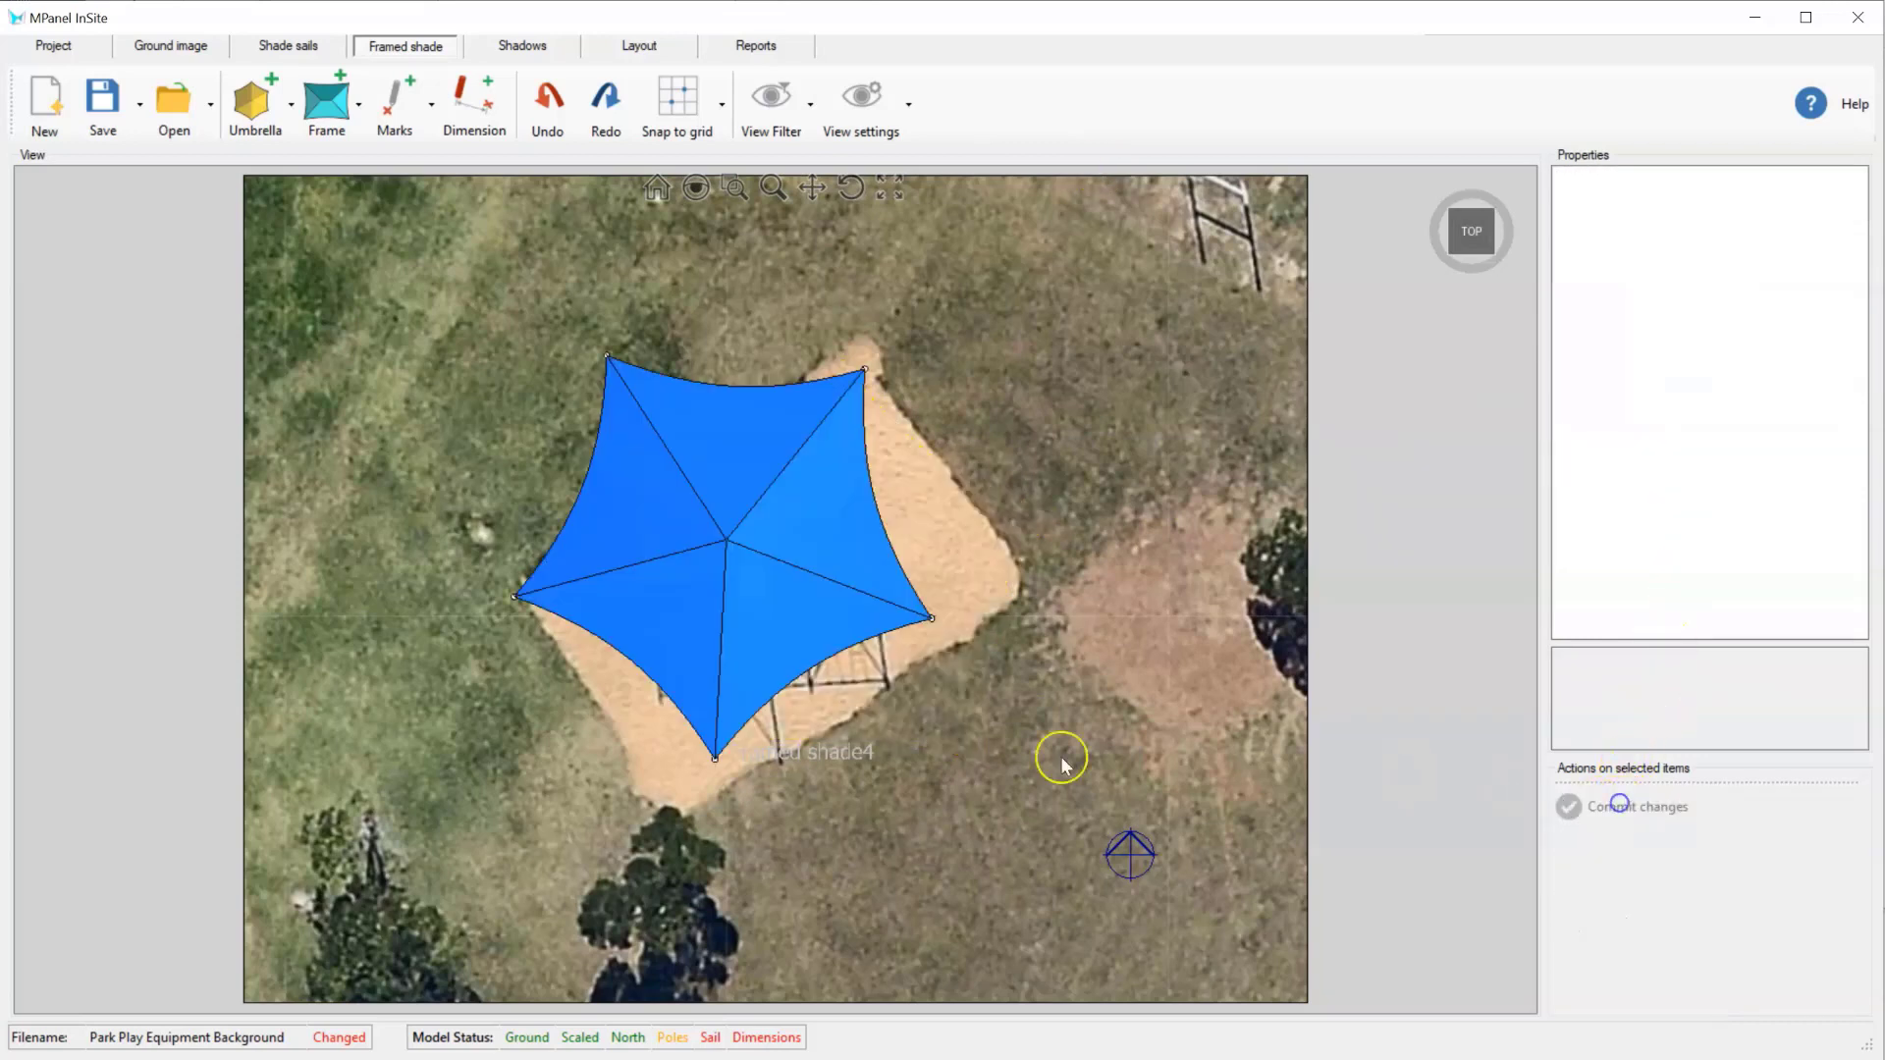
- Move the five-sided framed shade slightly toward the lower right so its canopy sits more centrally over the sandpit
{"action": "left_click", "coordinate": [733, 728]}
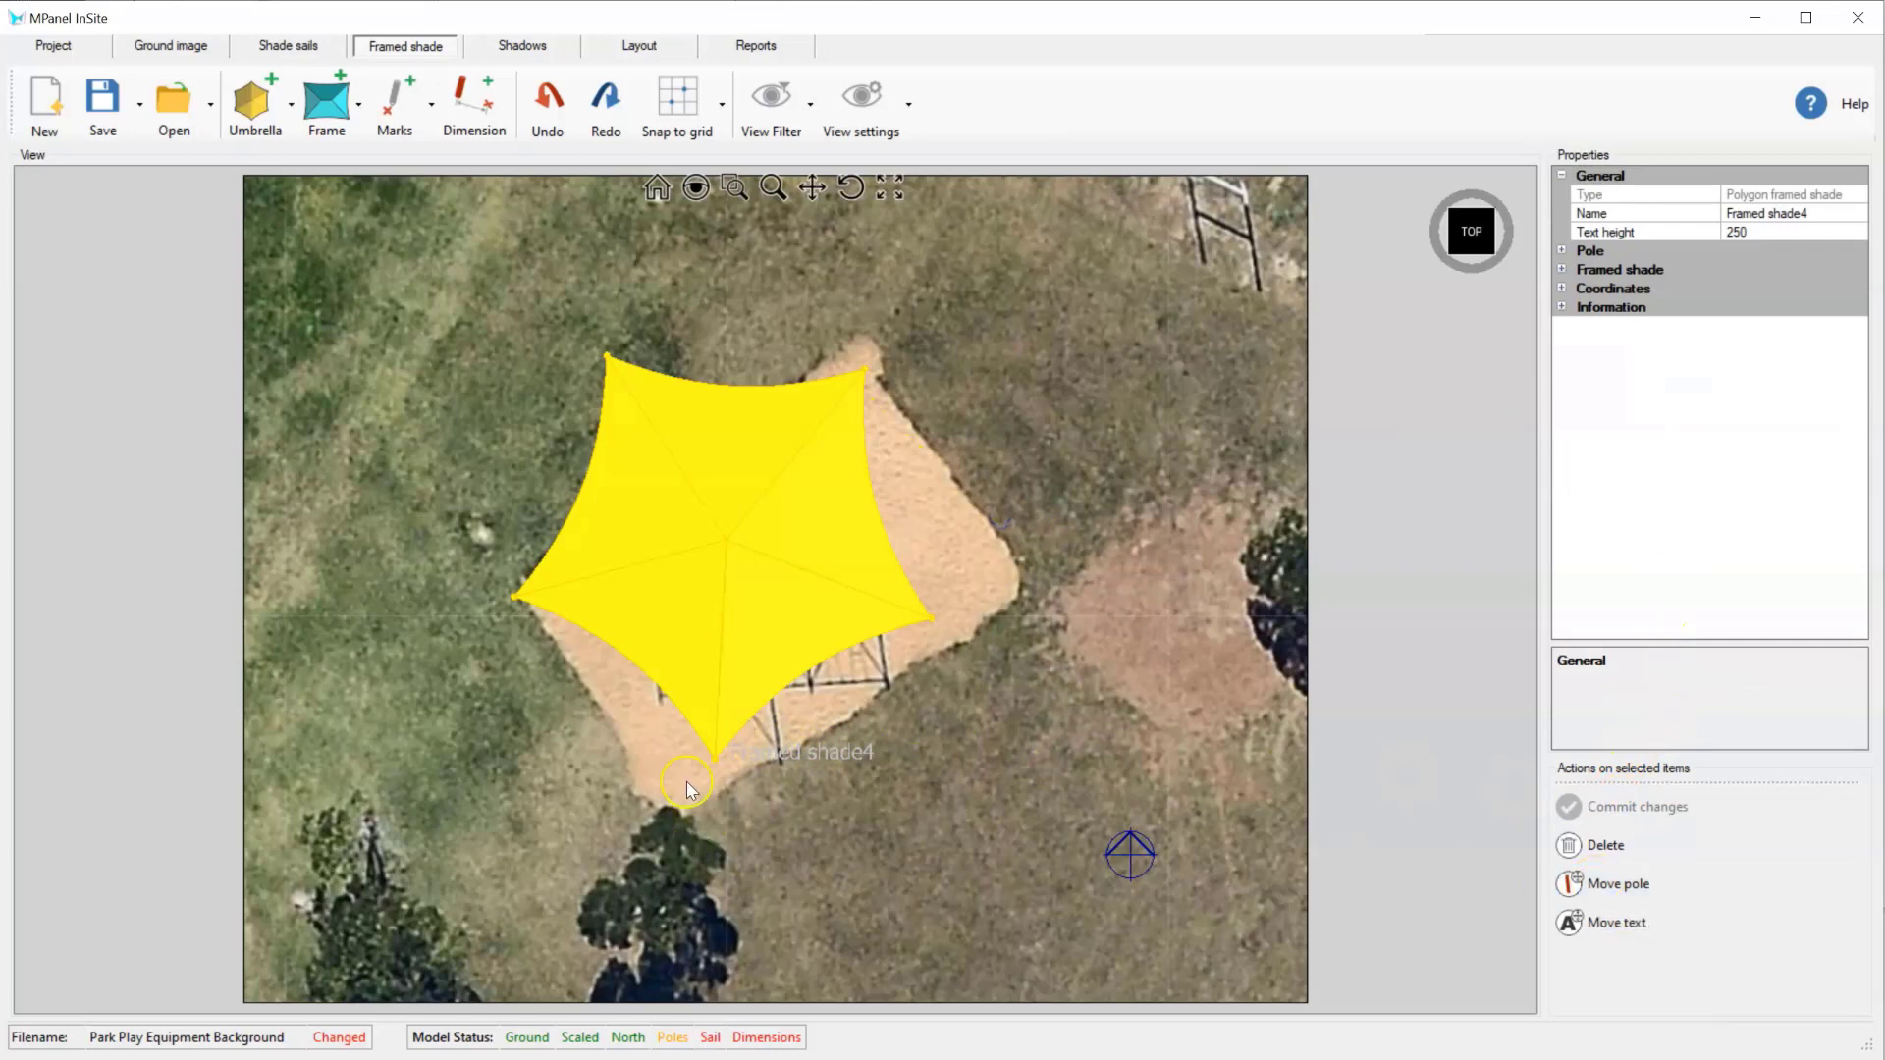
{"action": "left_click_drag", "start_coordinate": [719, 753], "coordinate": [746, 775]}
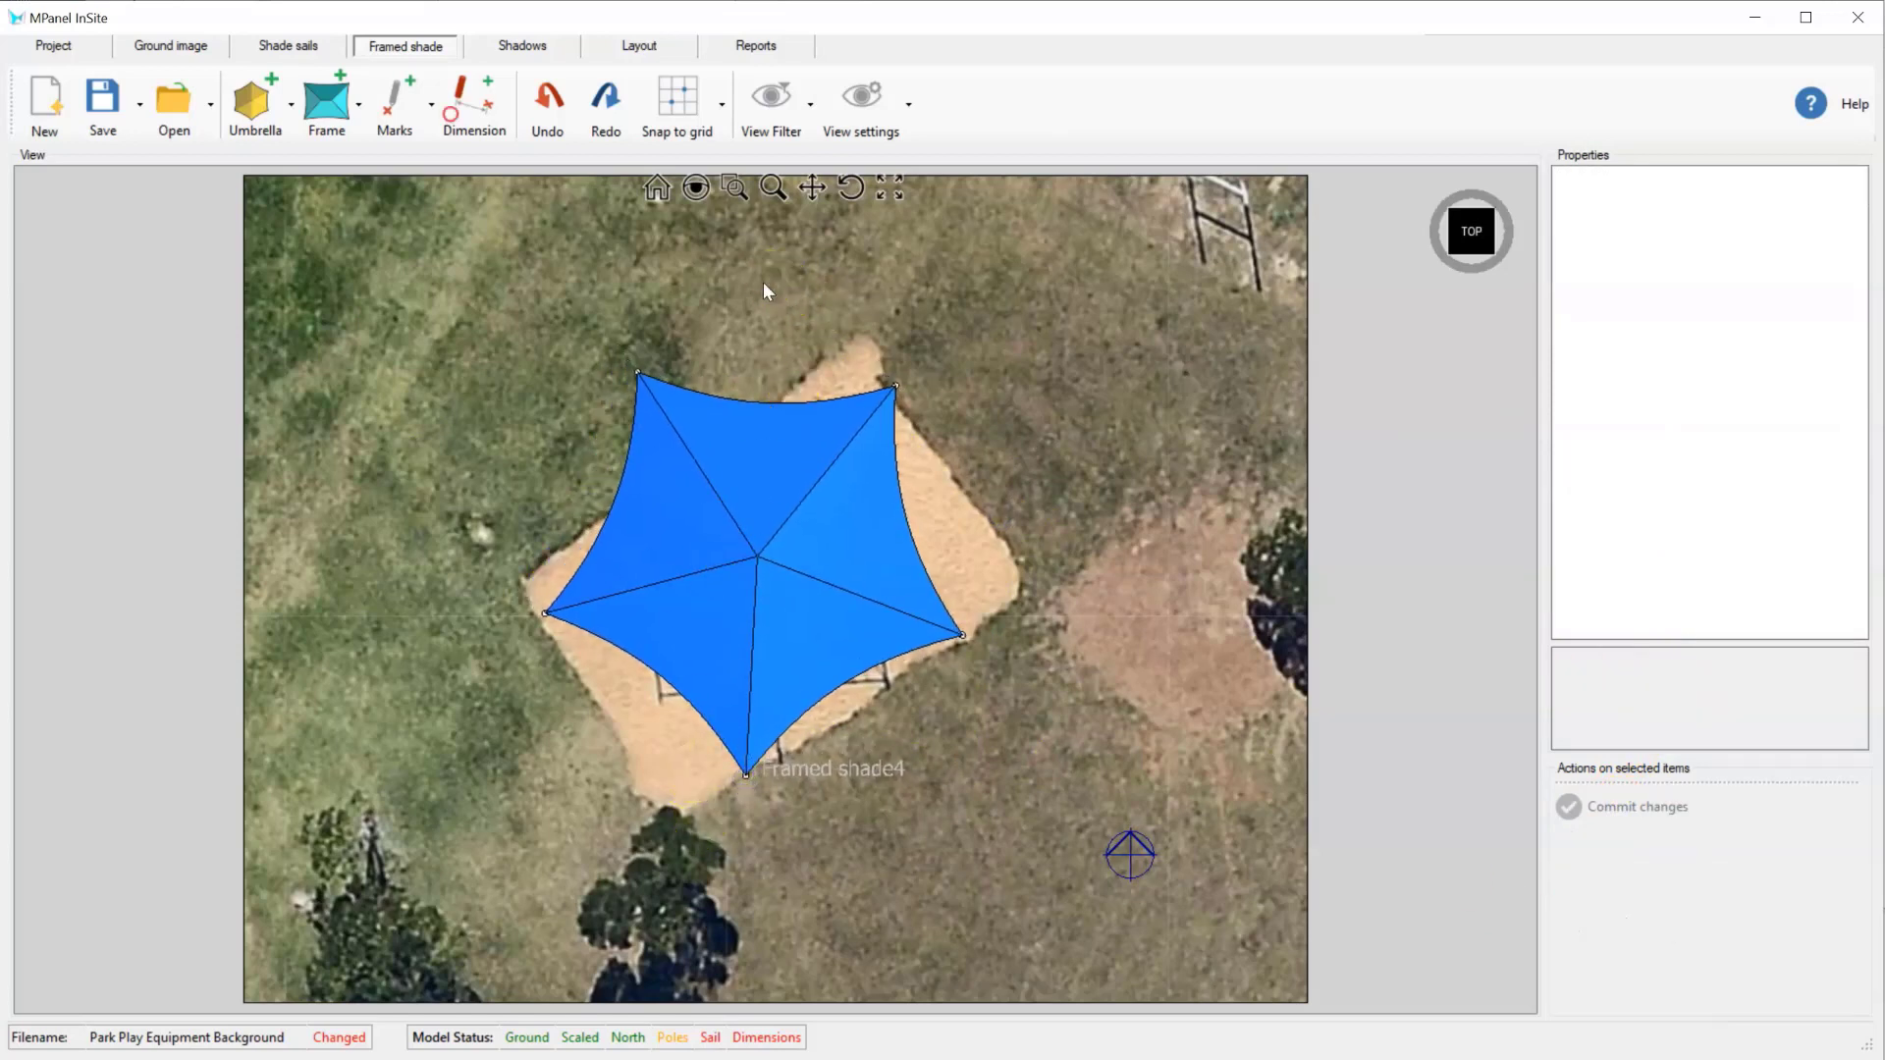
- Examine the framed shade's December 1 pm shadow over the play equipment in a tilted 3D view
{"action": "left_click", "coordinate": [537, 54]}
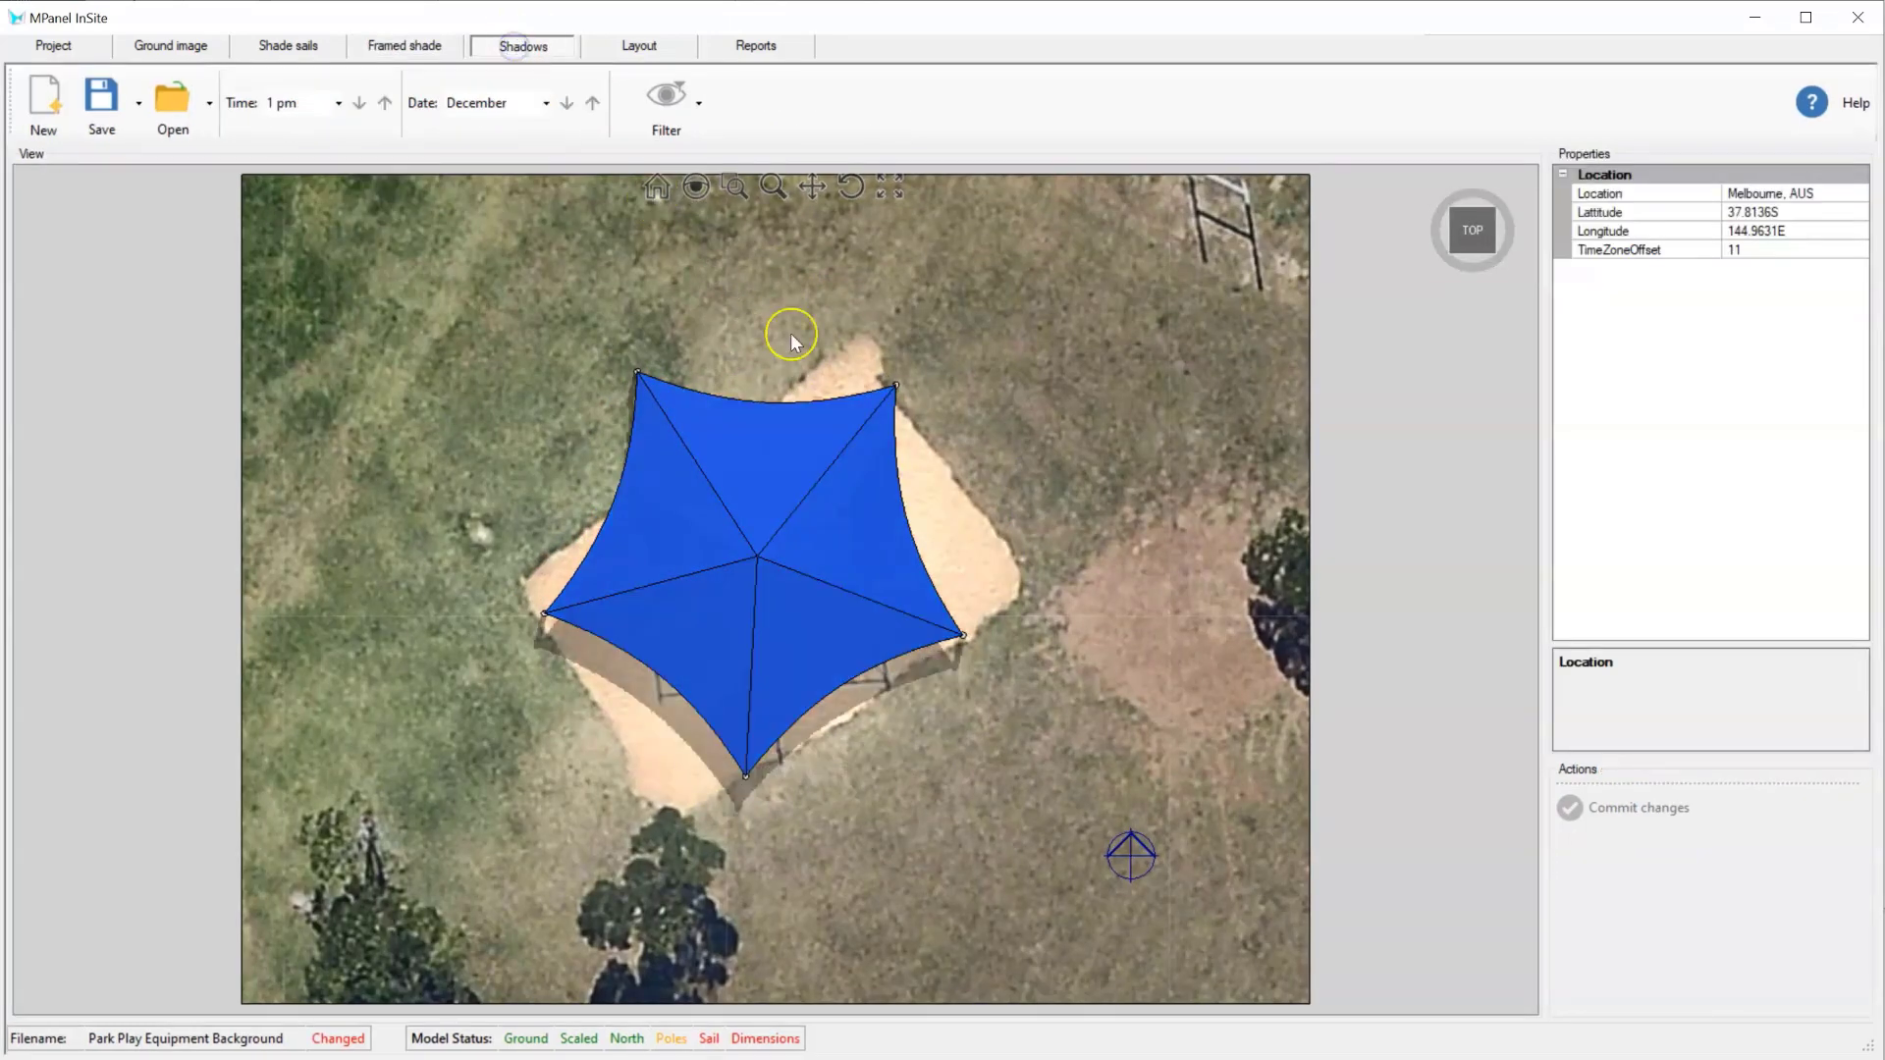
{"action": "left_click", "coordinate": [850, 186]}
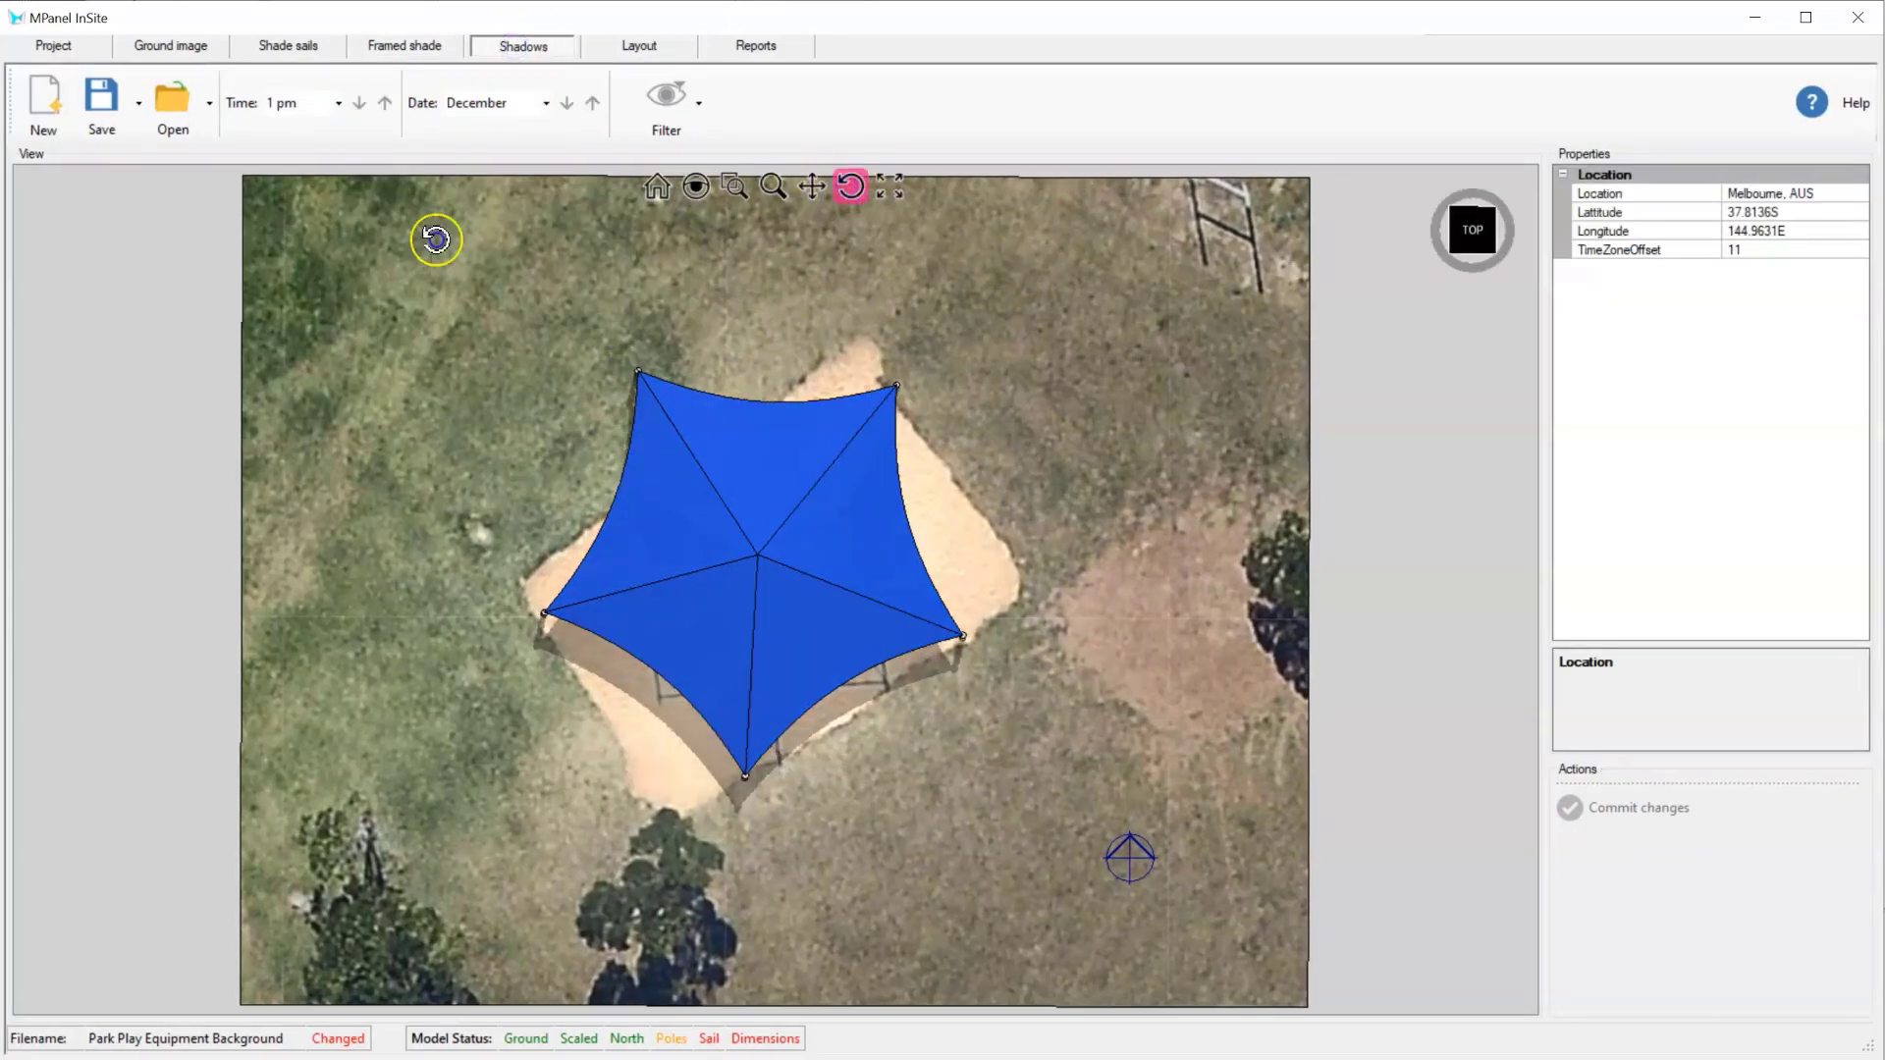
{"action": "left_click_drag", "start_coordinate": [433, 236], "coordinate": [751, 299]}
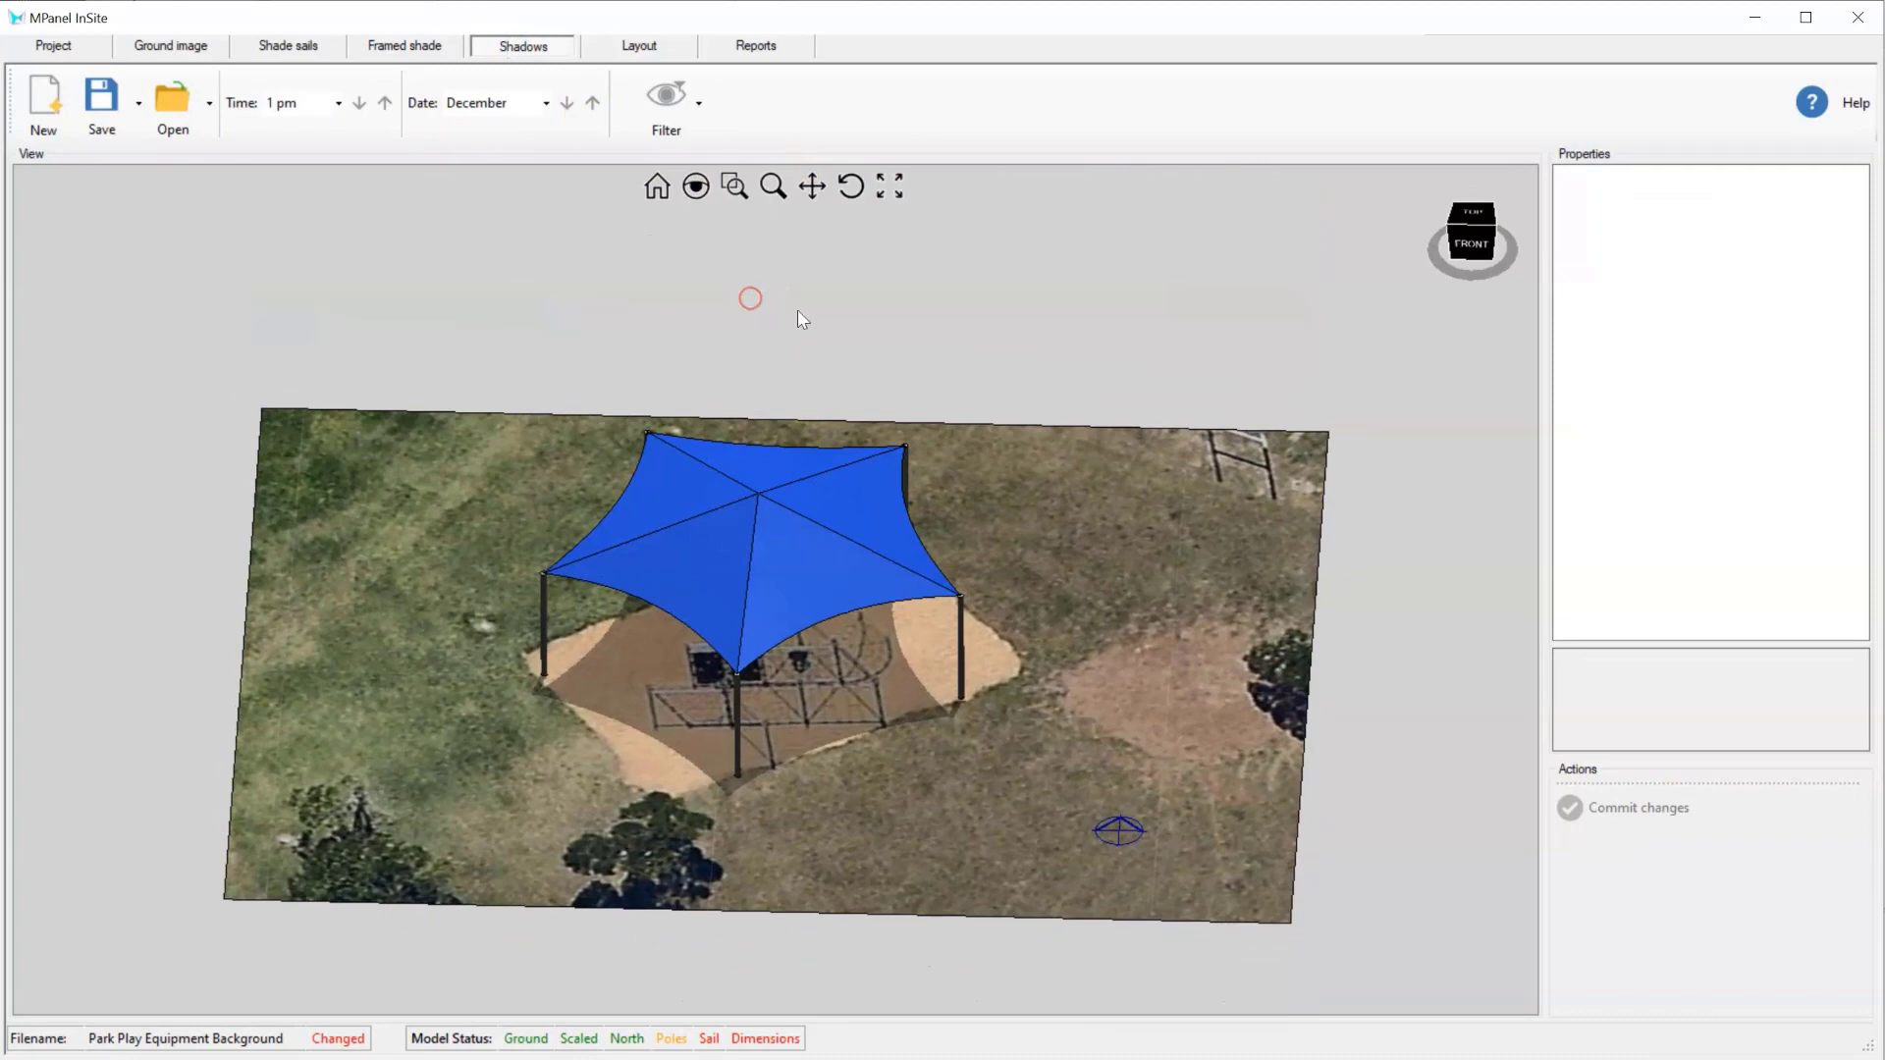
- Return to framed shade editing in top view, show the polygon shade's coordinates and open its name for editing
{"action": "left_click", "coordinate": [408, 49]}
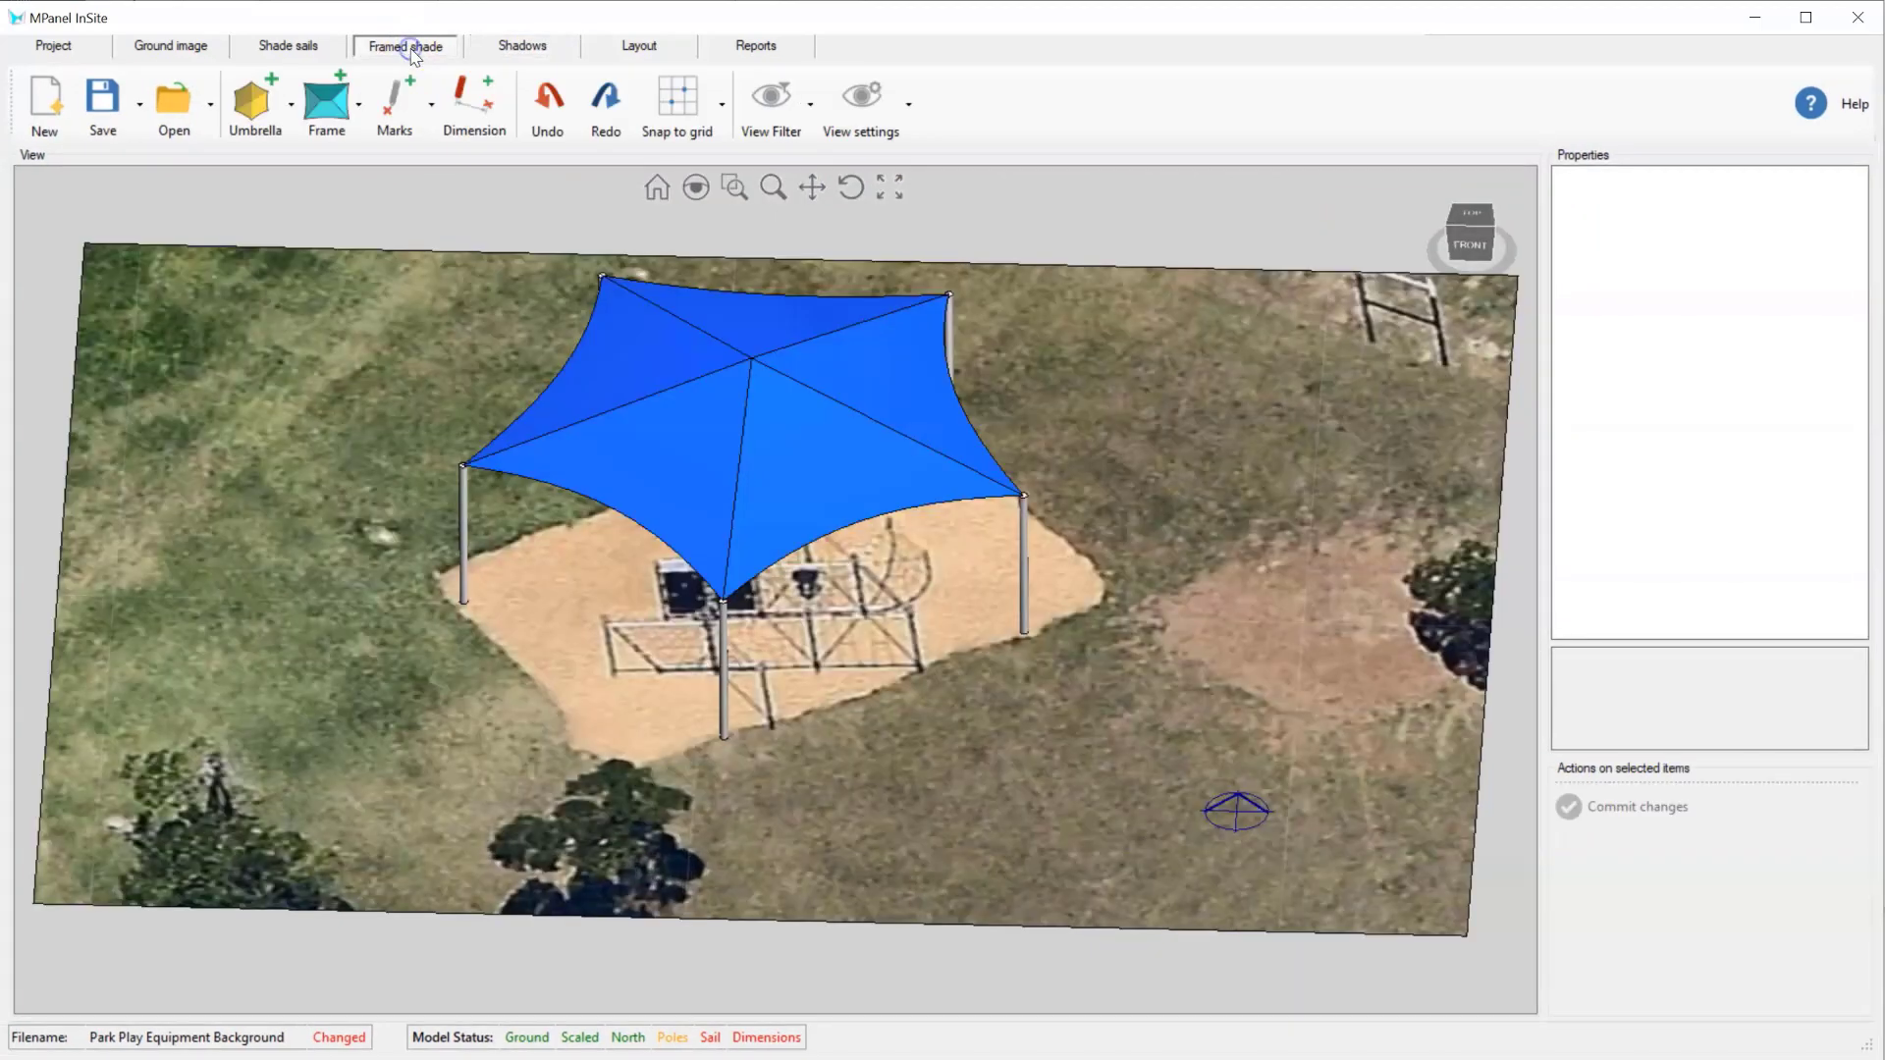
{"action": "left_click", "coordinate": [1477, 218]}
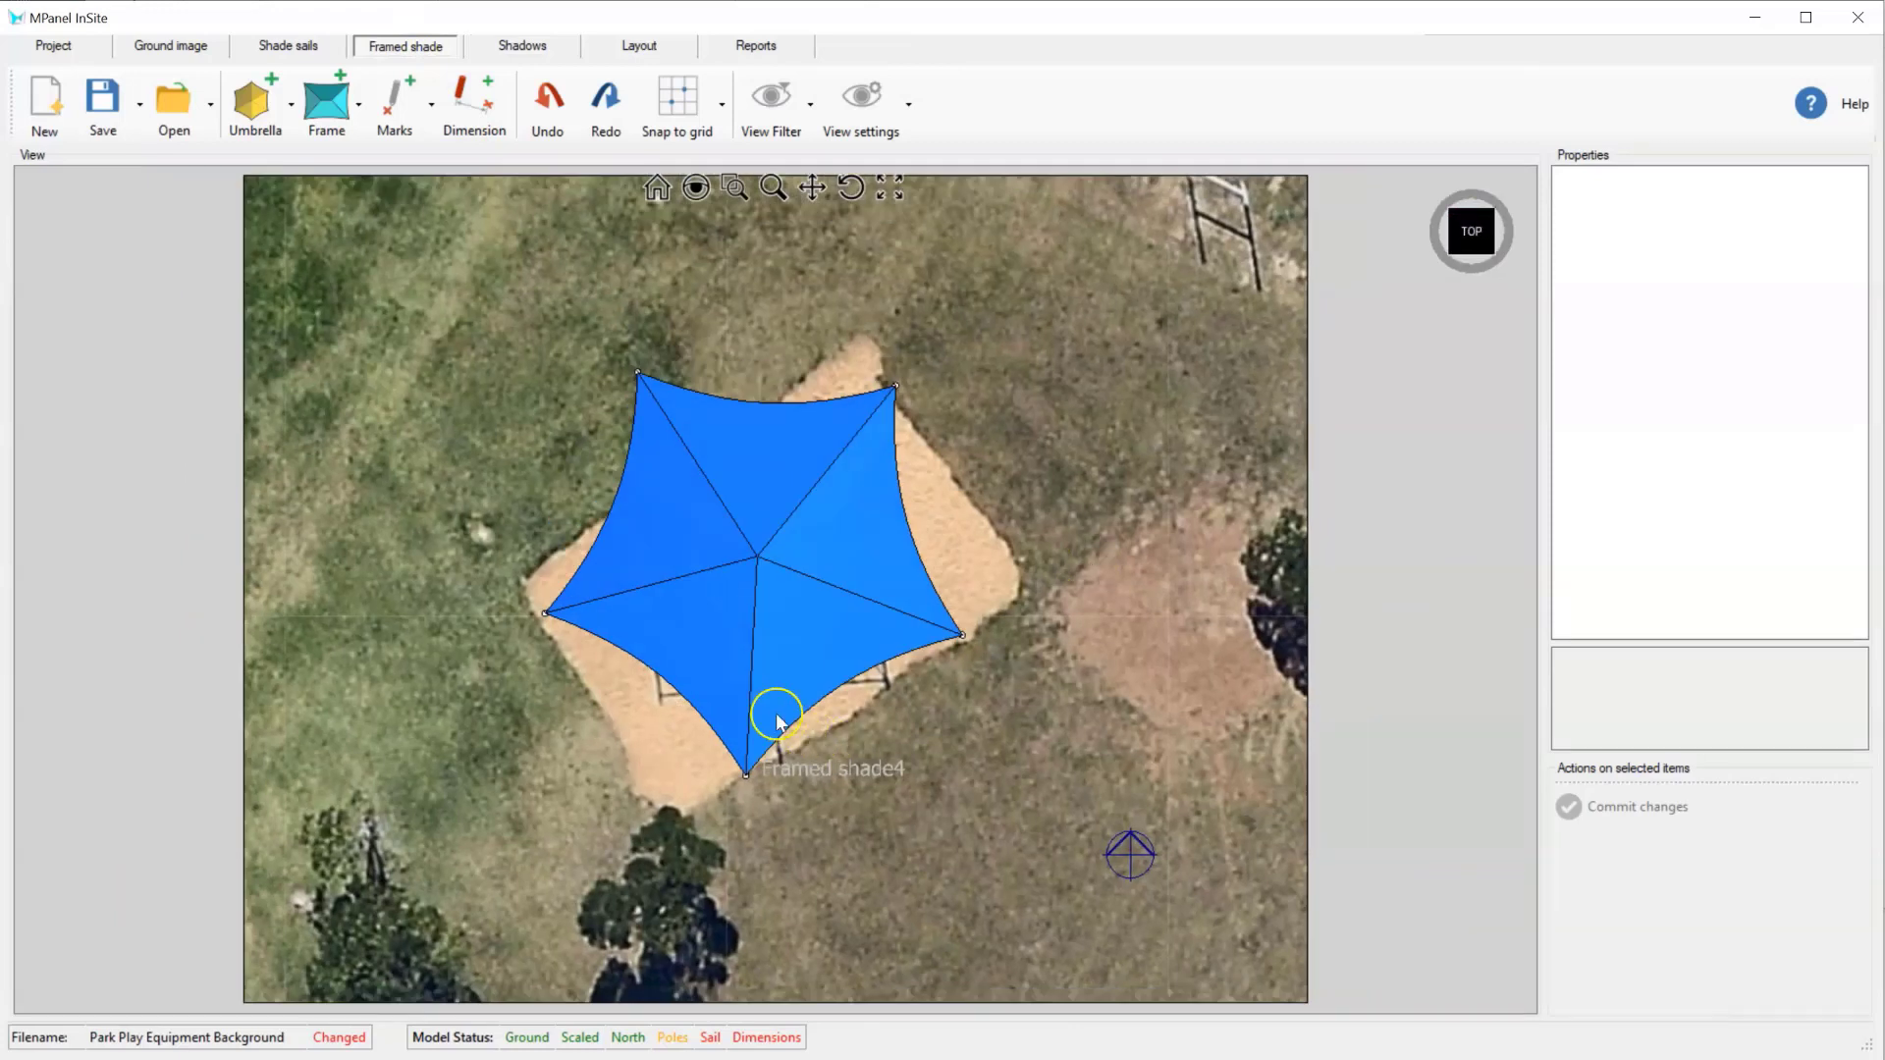
{"action": "left_click", "coordinate": [775, 725]}
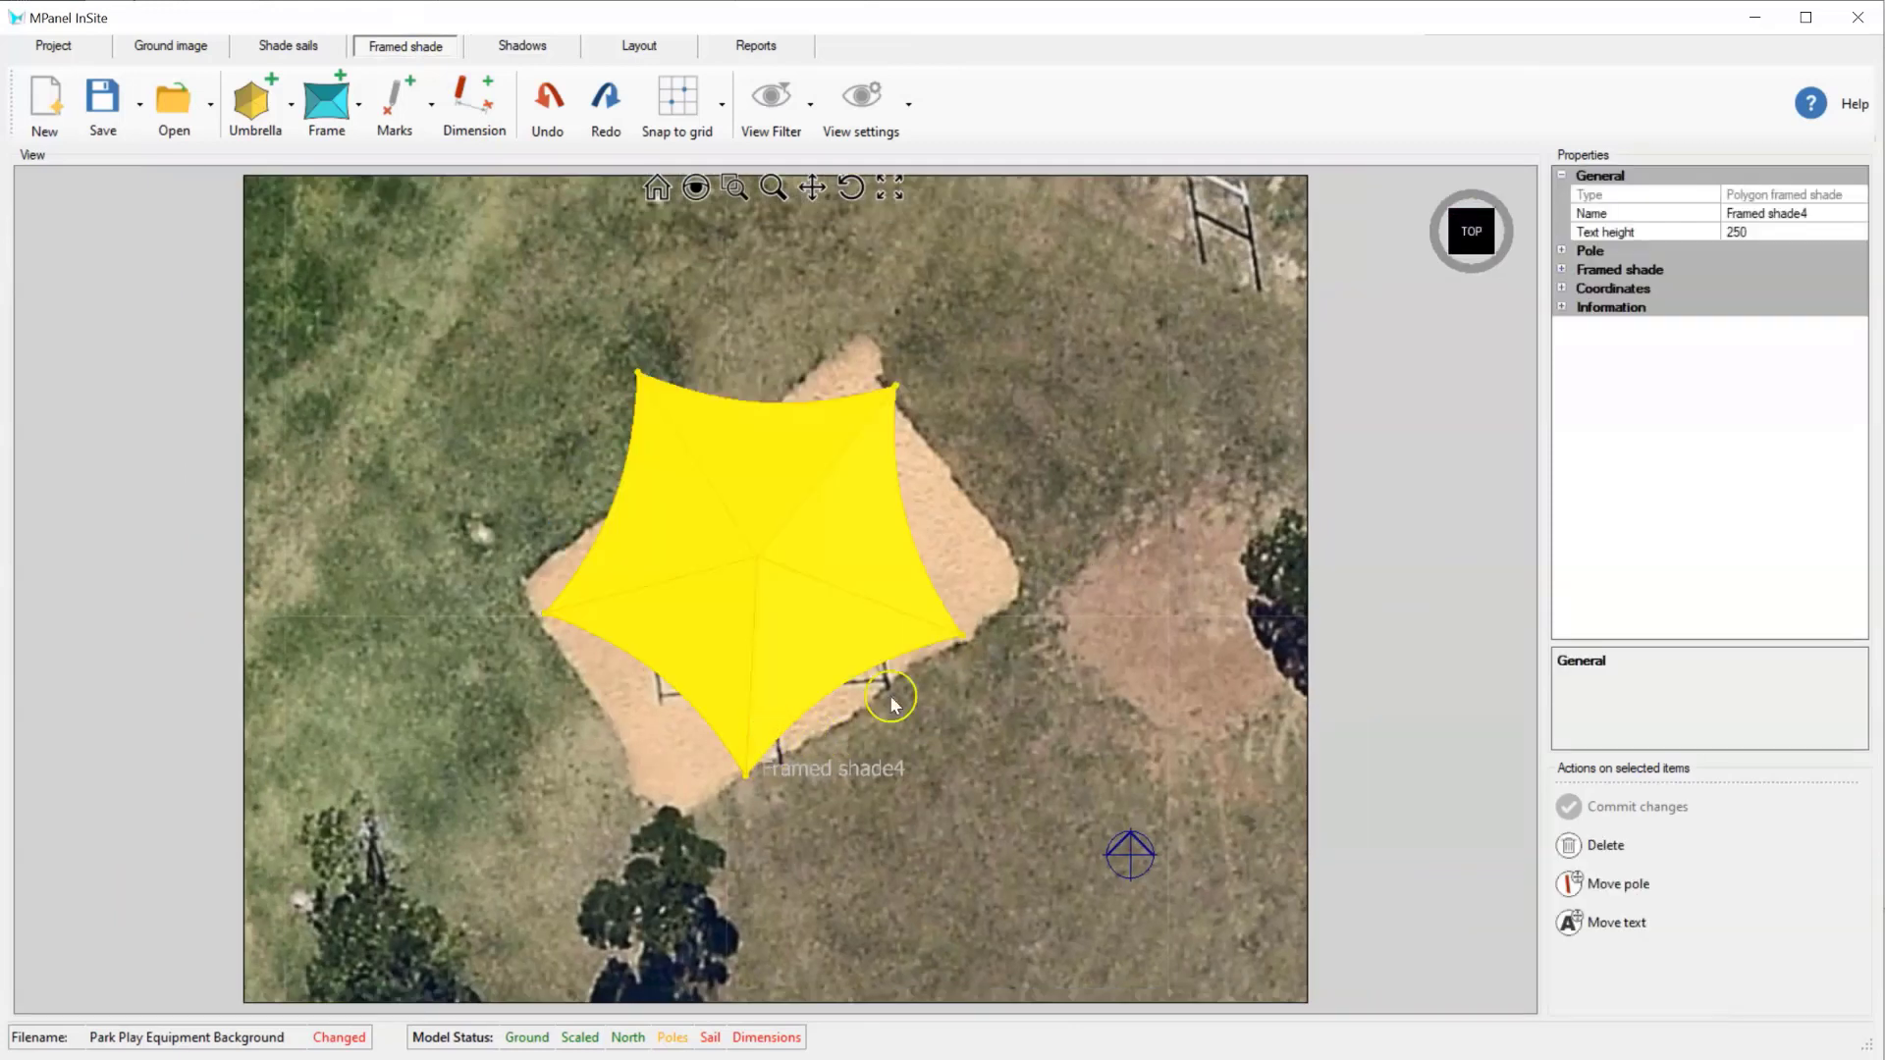
{"action": "left_click", "coordinate": [1561, 287]}
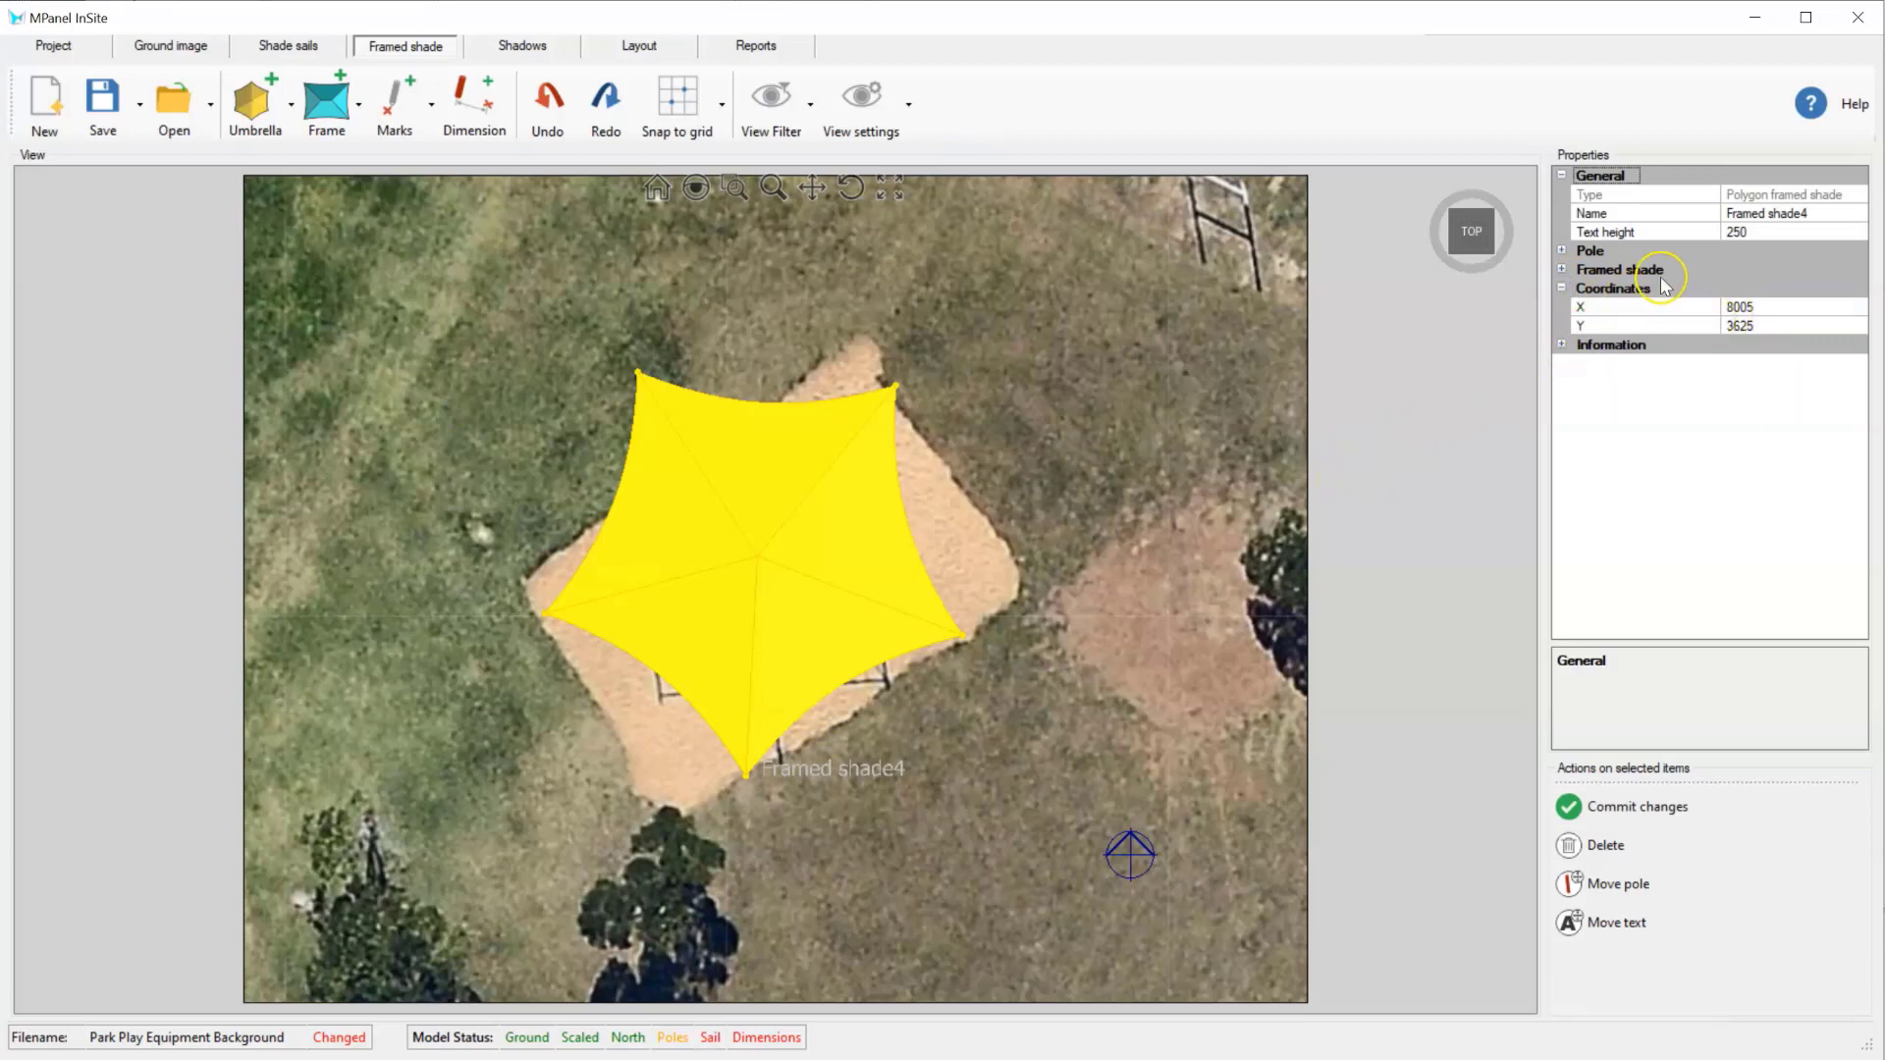
{"action": "left_click", "coordinate": [1740, 217]}
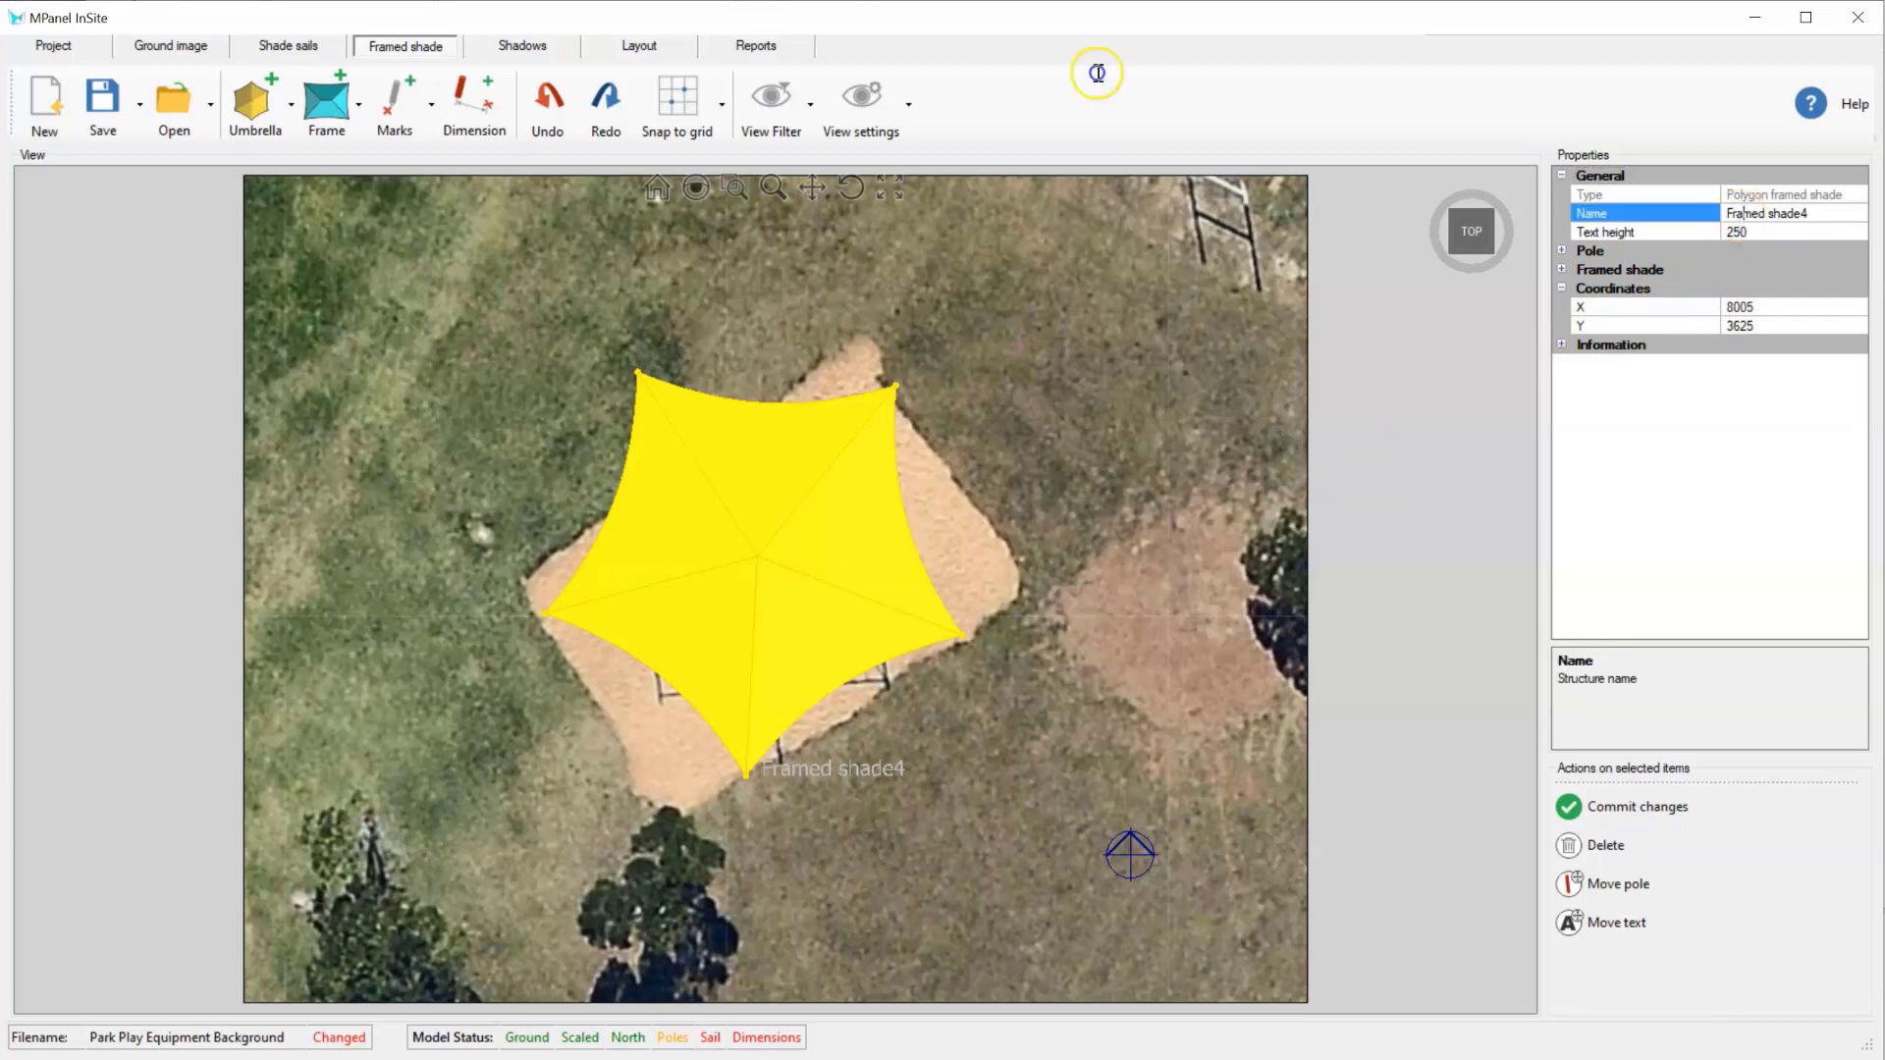